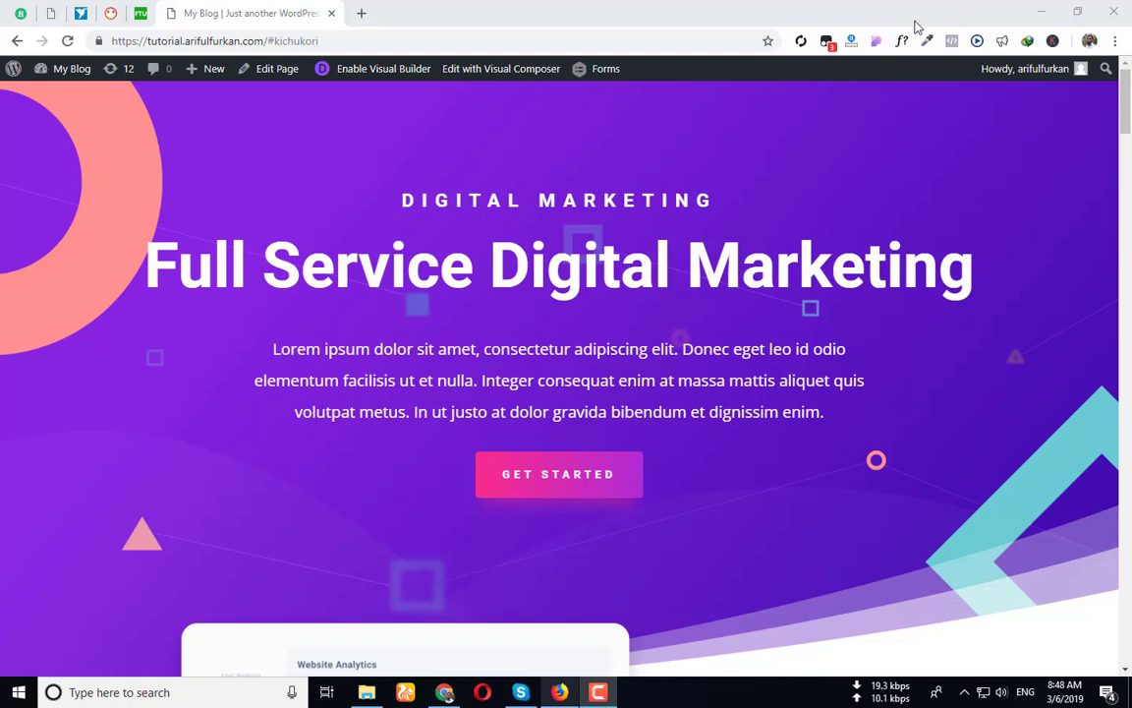
Remove the #kichukori fragment from the end of the page address
{"action": "double_click", "coordinate": [326, 39]}
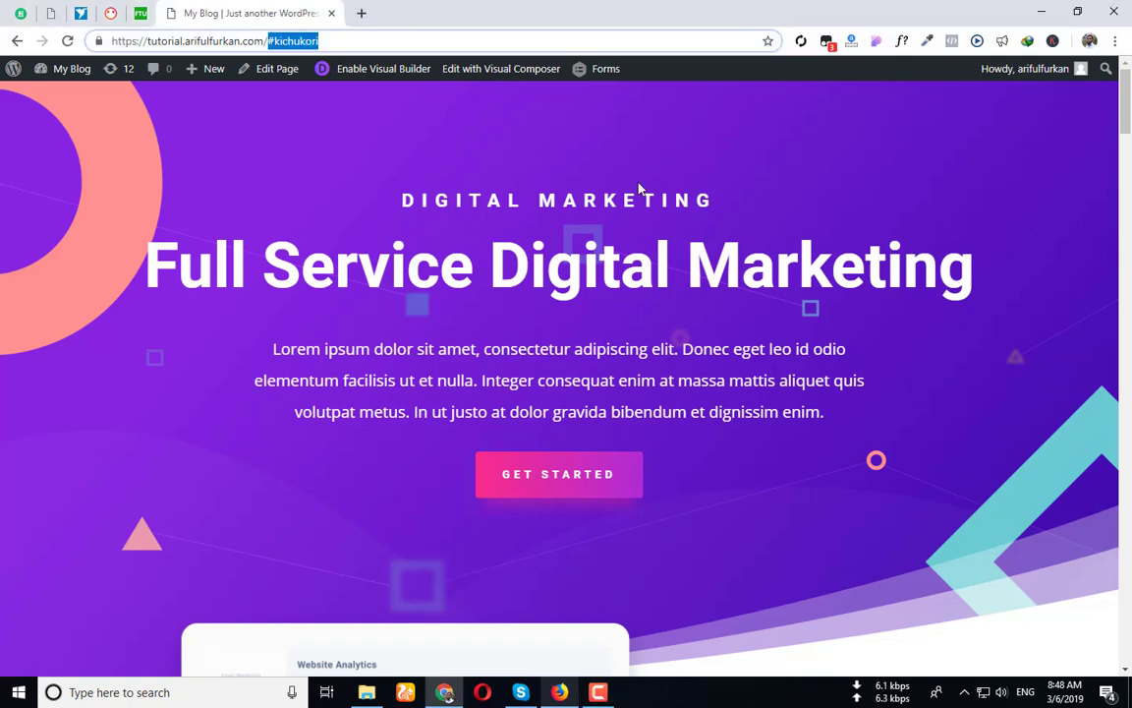
{"action": "key", "text": "BackSpace"}
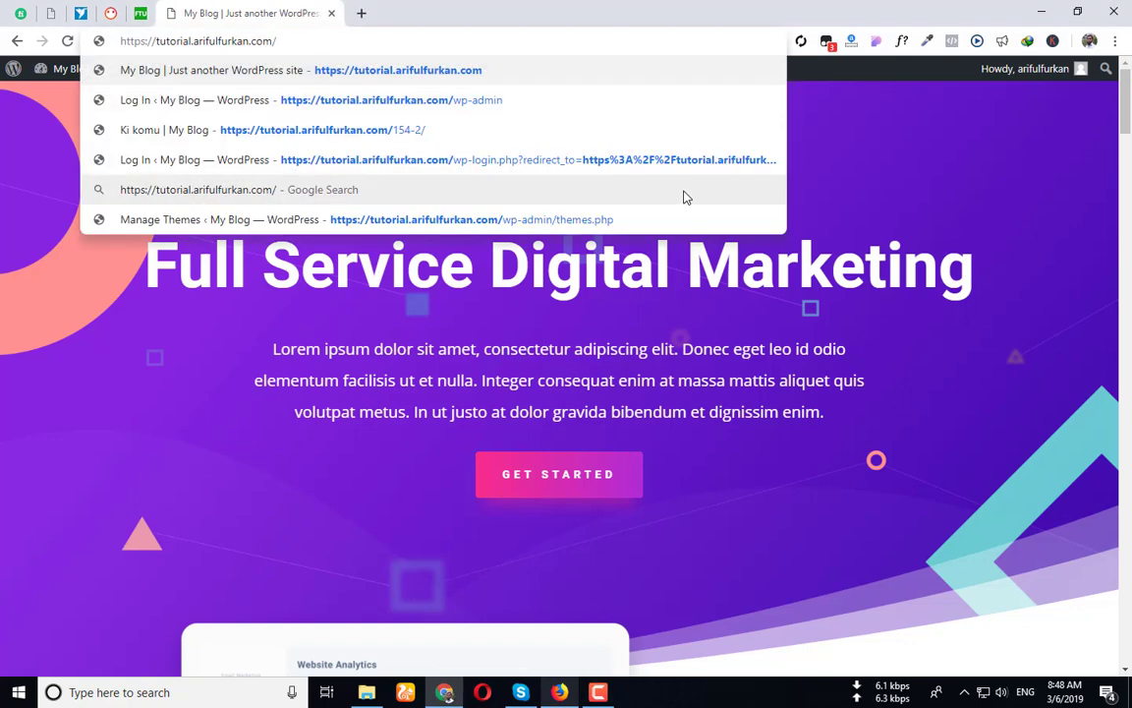
{"action": "left_click", "coordinate": [875, 188]}
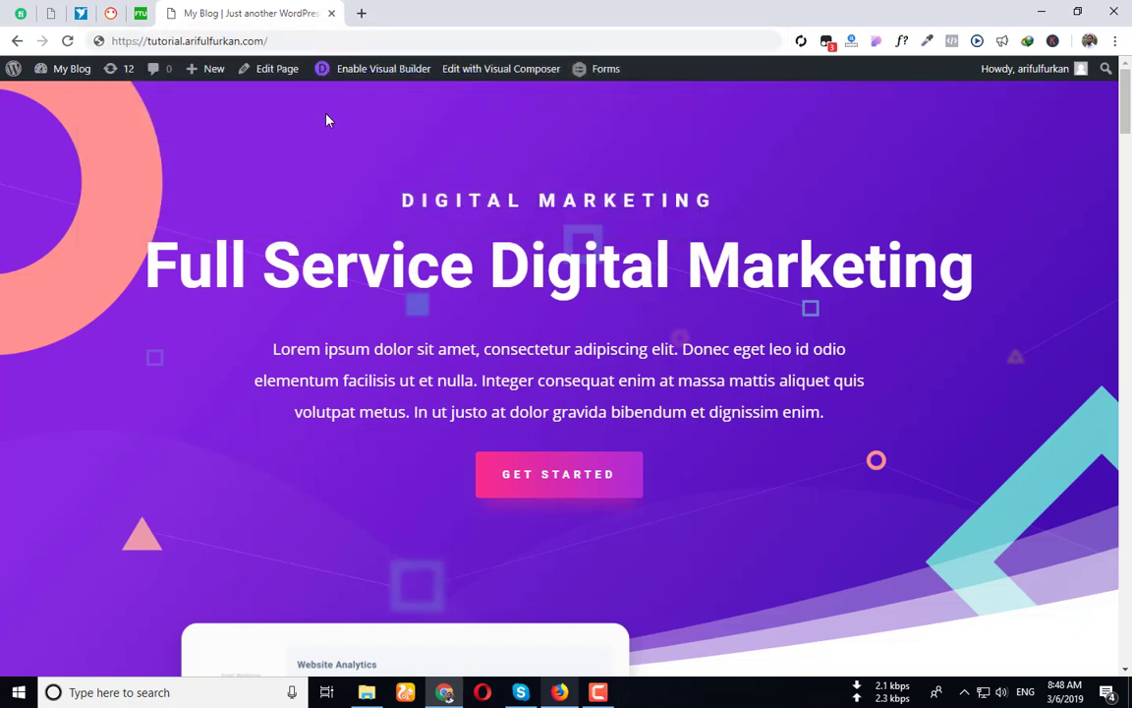
Go to the WordPress dashboard, open the page for adding new plugins and show its plugin upload form
{"action": "mouse_move", "coordinate": [63, 72]}
{"action": "left_click", "coordinate": [68, 96]}
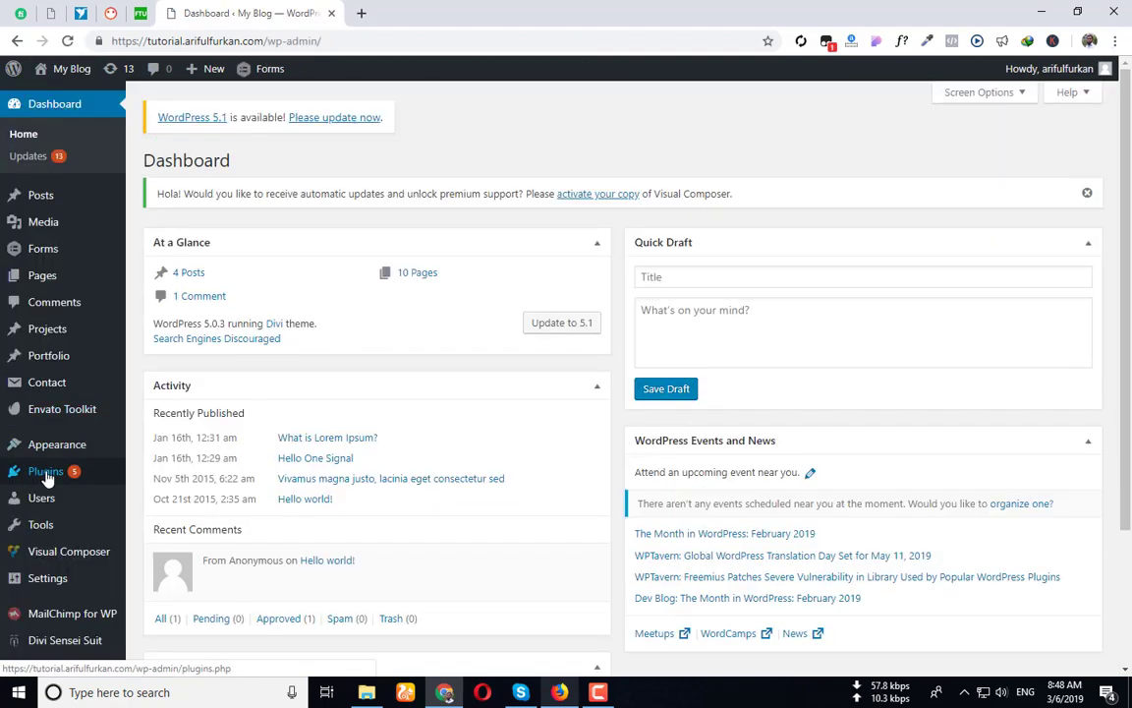
{"action": "mouse_move", "coordinate": [48, 479]}
{"action": "left_click", "coordinate": [154, 497]}
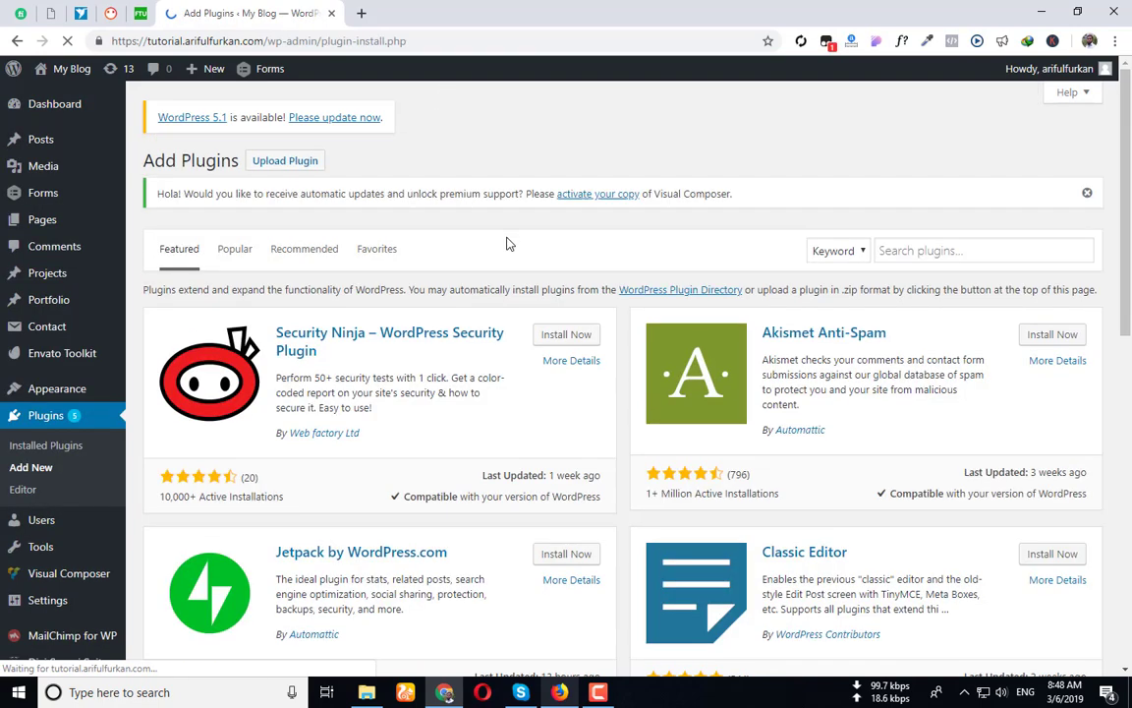
{"action": "left_click", "coordinate": [294, 163]}
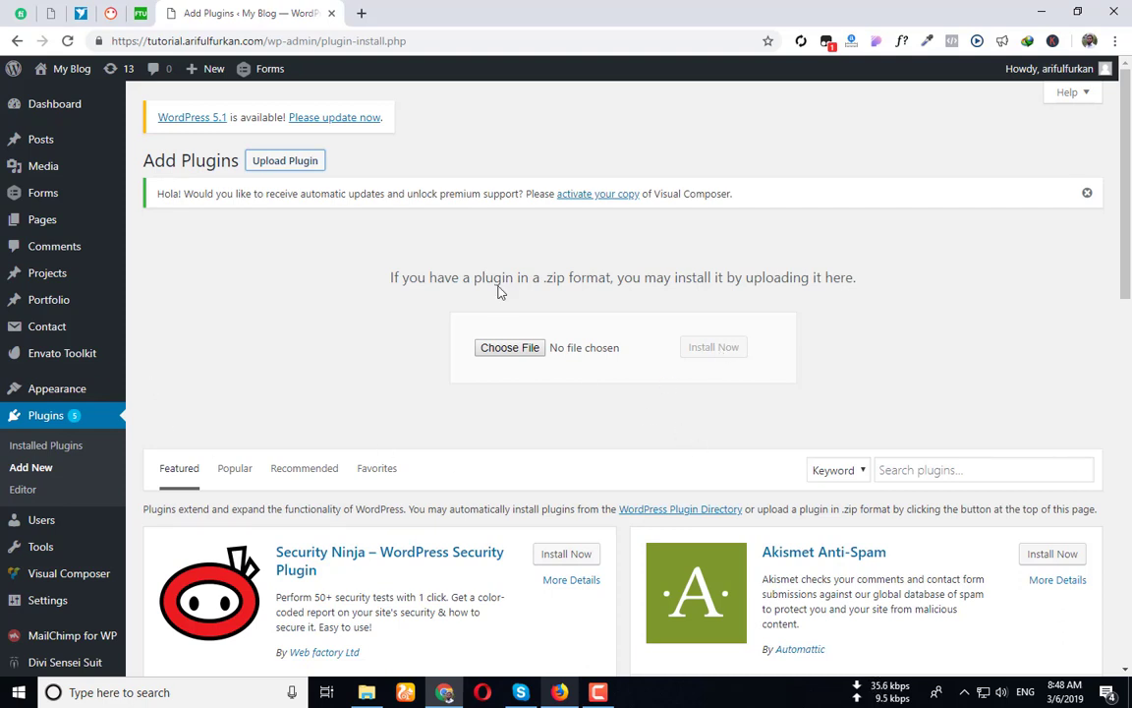
Open the site's front page in a new browser tab and switch to it
{"action": "right_click", "coordinate": [61, 96]}
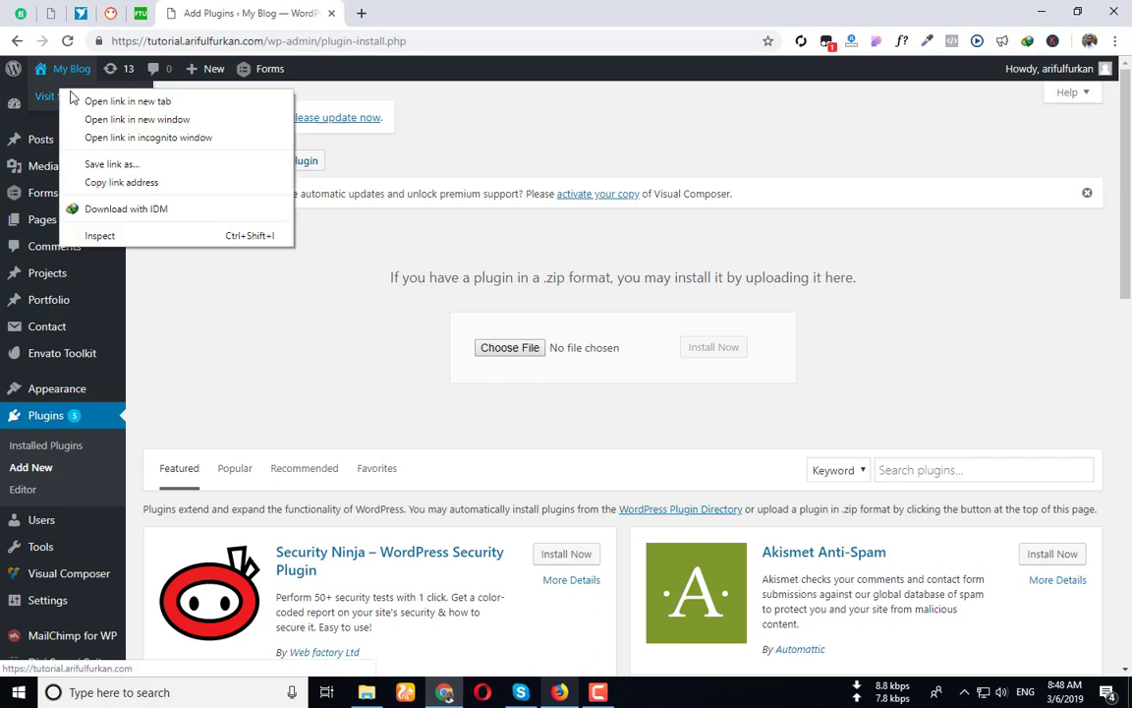
{"action": "left_click", "coordinate": [84, 102]}
{"action": "left_click", "coordinate": [398, 12]}
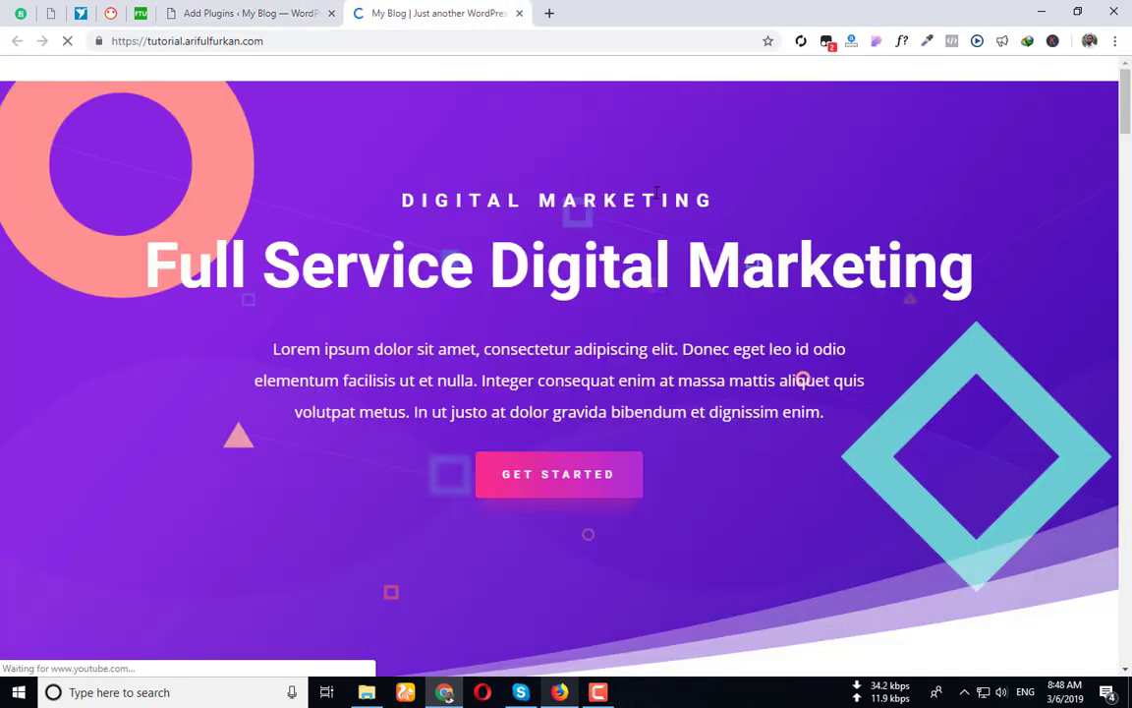
Look through the home page and try its Get Started and Setup a Free Meeting buttons
{"action": "scroll", "coordinate": [451, 354], "scroll_direction": "down", "scroll_amount": 10}
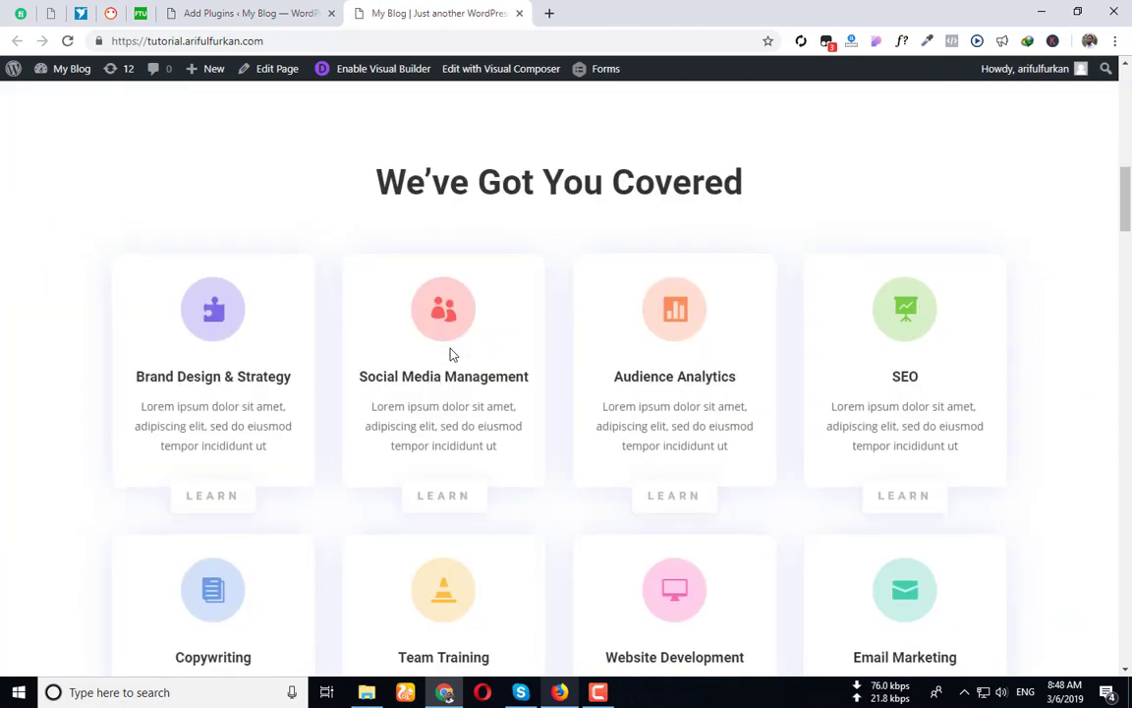
{"action": "scroll", "coordinate": [451, 354], "scroll_direction": "down", "scroll_amount": 15}
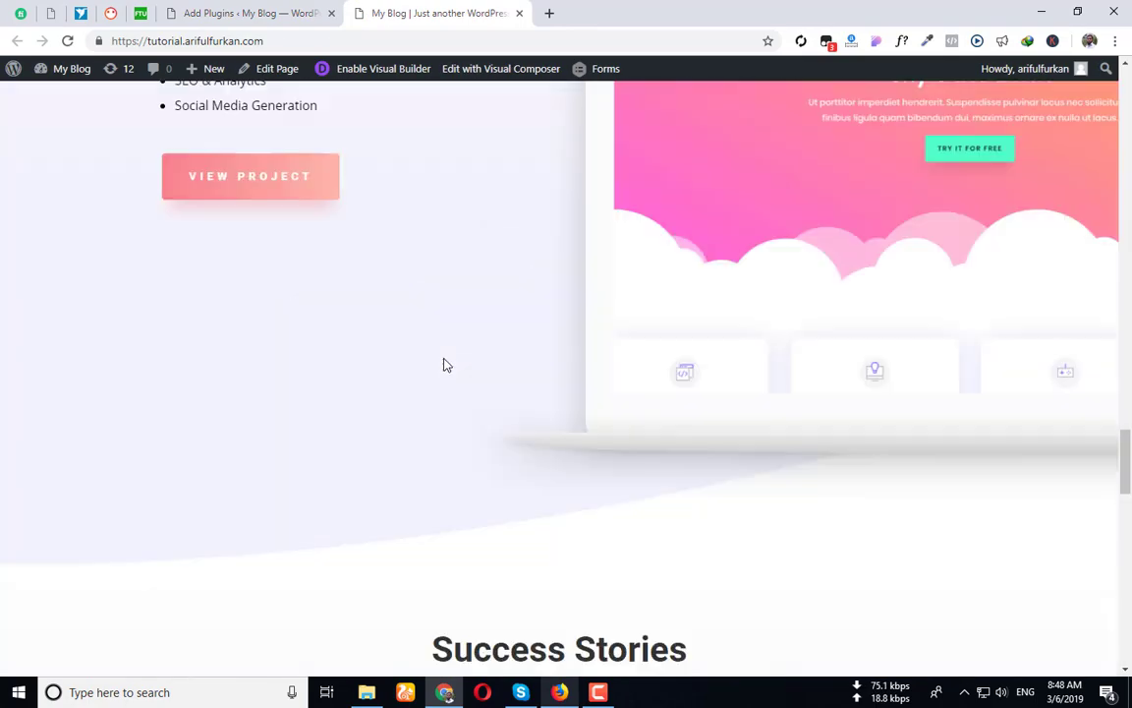
{"action": "scroll", "coordinate": [443, 358], "scroll_direction": "up", "scroll_amount": 20}
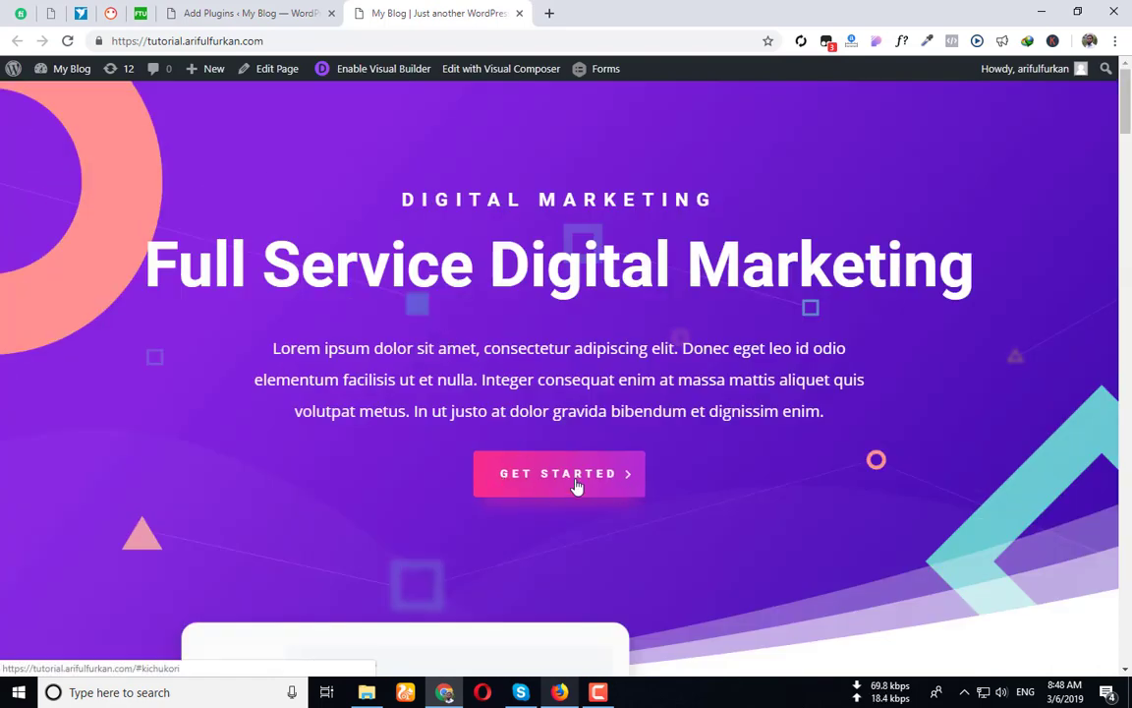
{"action": "left_click", "coordinate": [577, 480]}
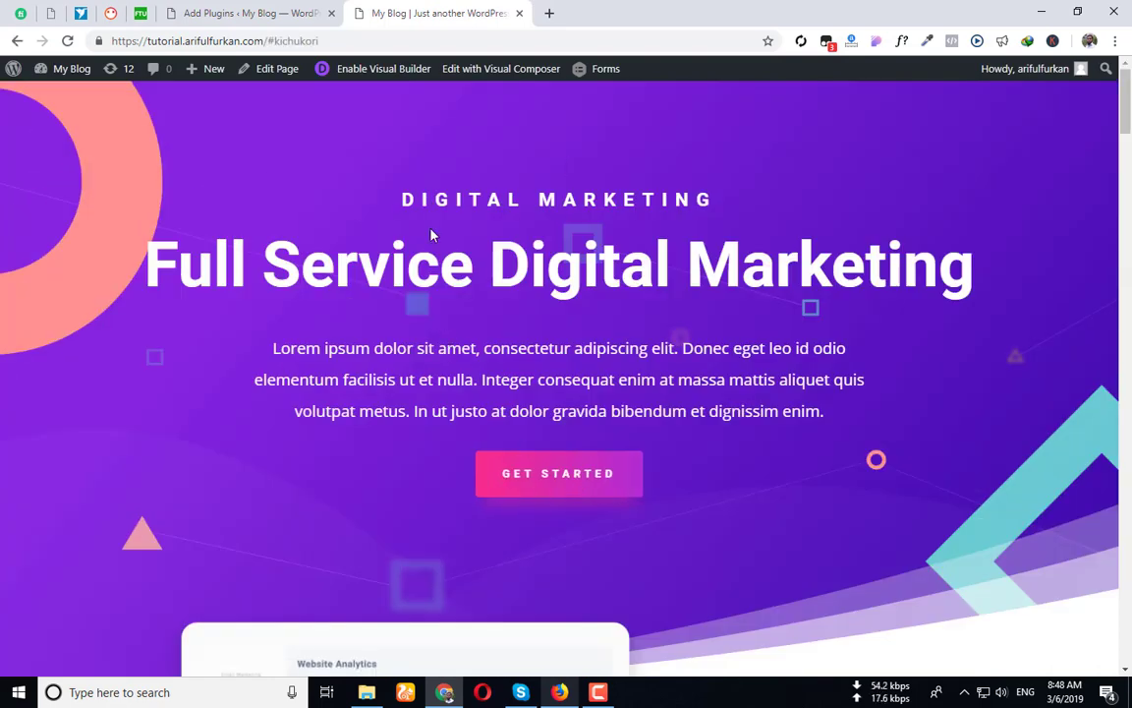
{"action": "scroll", "coordinate": [462, 453], "scroll_direction": "down", "scroll_amount": 20}
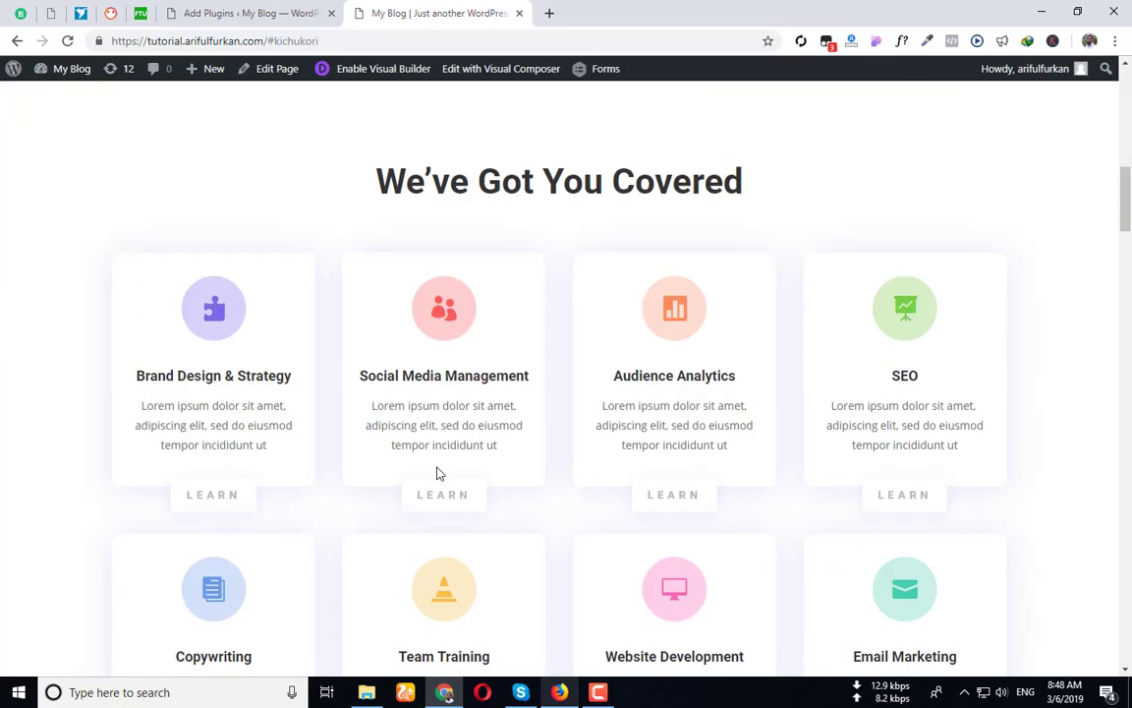
{"action": "scroll", "coordinate": [449, 392], "scroll_direction": "down", "scroll_amount": 15}
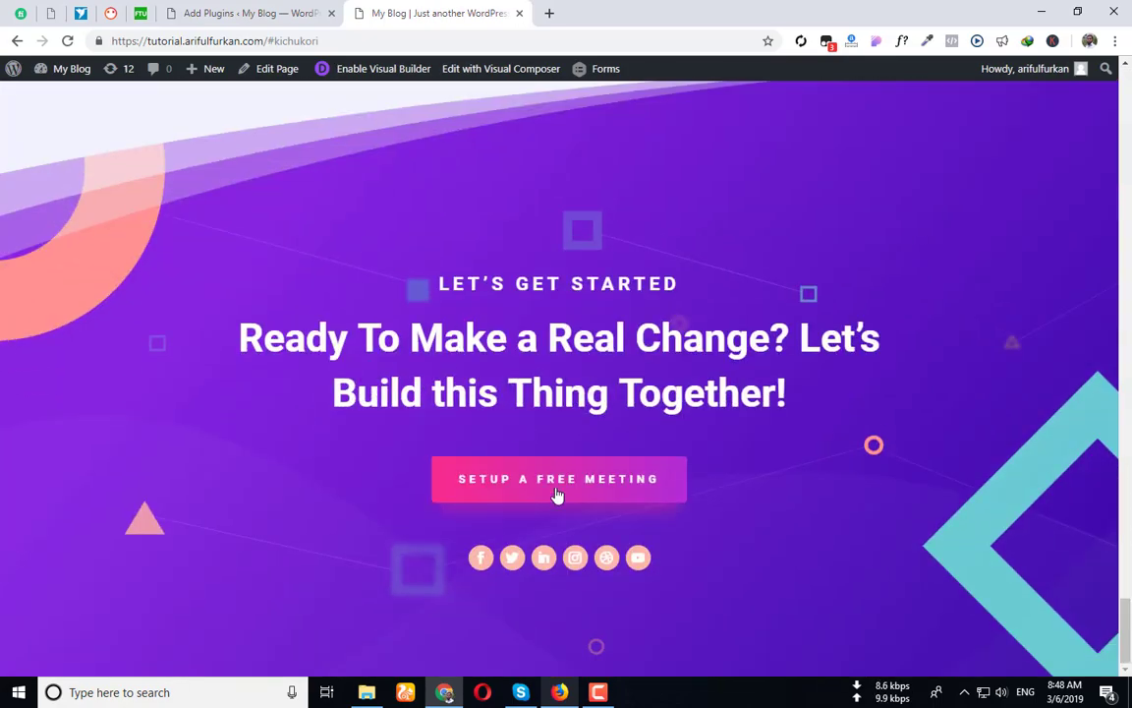
{"action": "left_click", "coordinate": [543, 493]}
Open the home page in the Visual Builder and dismiss the autosave prompt without restoring
{"action": "left_click", "coordinate": [363, 74]}
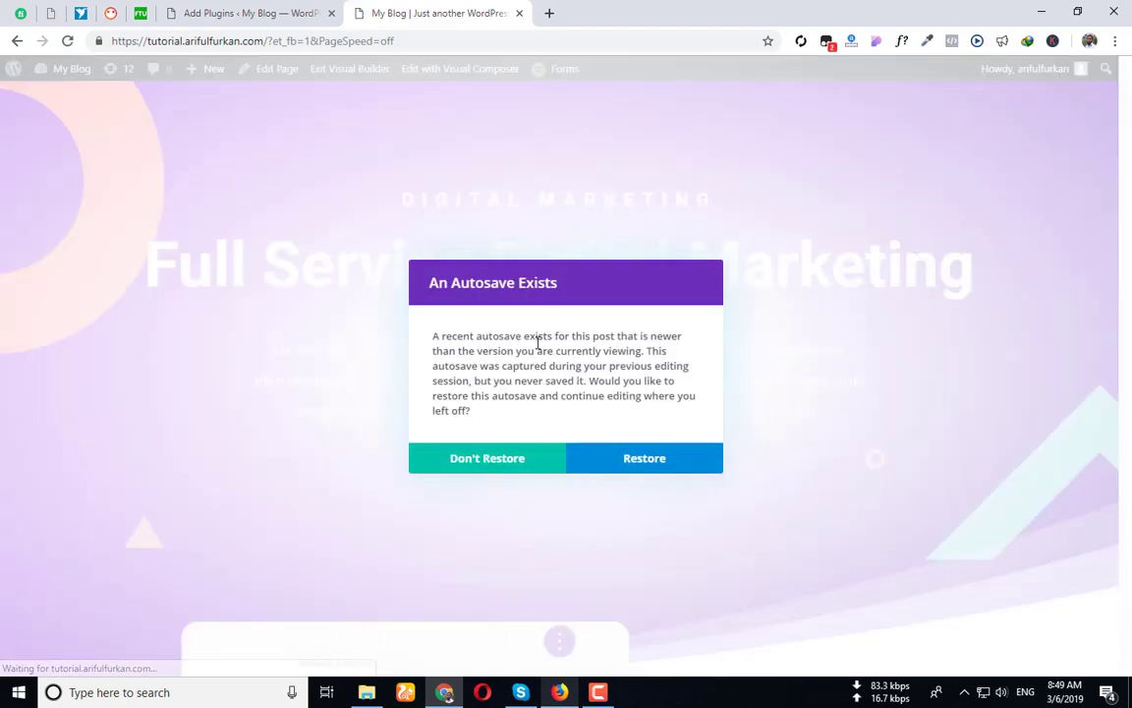
{"action": "left_click", "coordinate": [699, 285]}
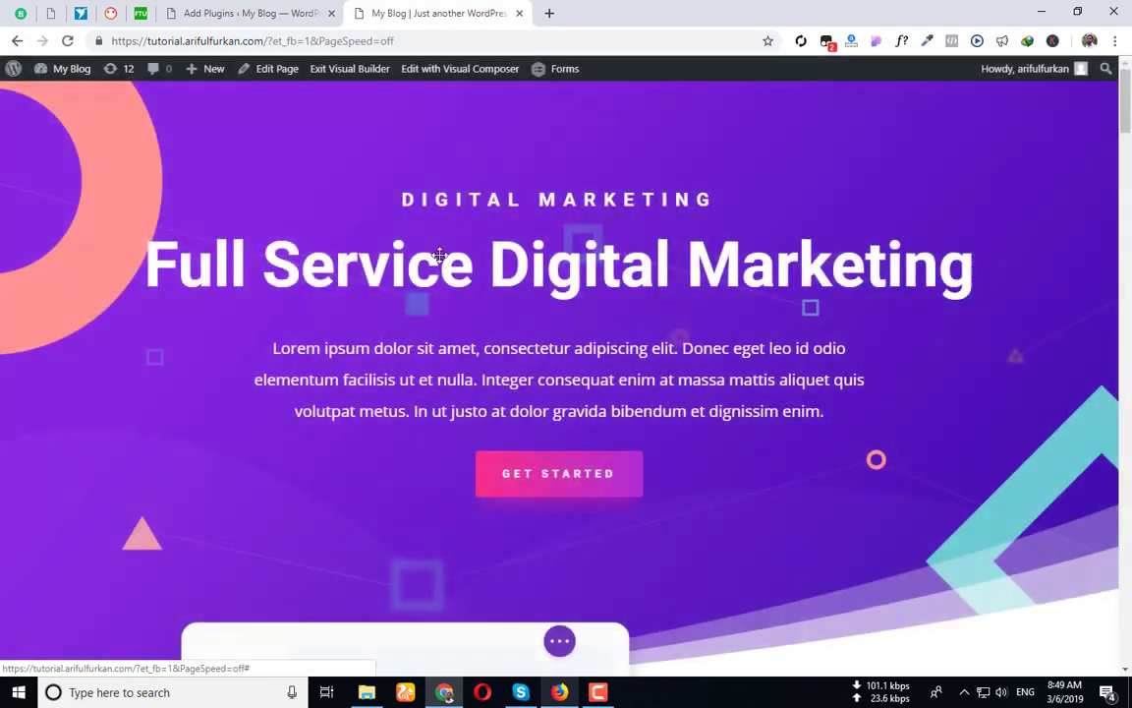
{"action": "scroll", "coordinate": [526, 300], "scroll_direction": "down", "scroll_amount": 5}
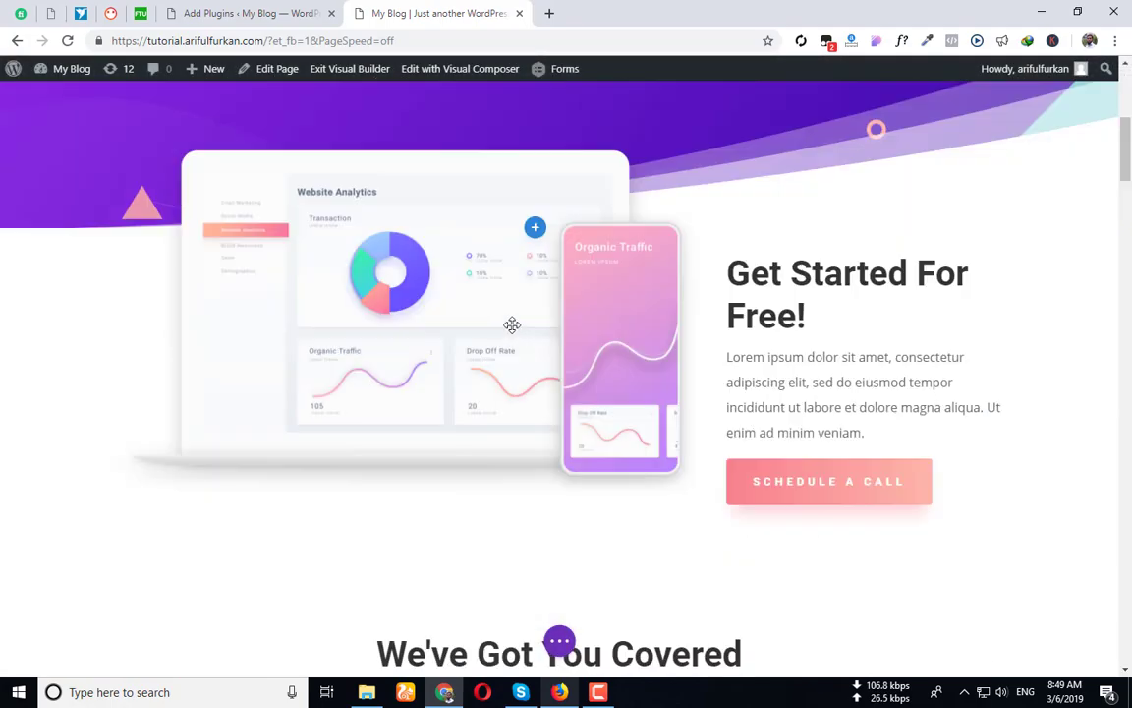
{"action": "scroll", "coordinate": [510, 323], "scroll_direction": "up", "scroll_amount": 3}
{"action": "scroll", "coordinate": [589, 315], "scroll_direction": "down", "scroll_amount": 15}
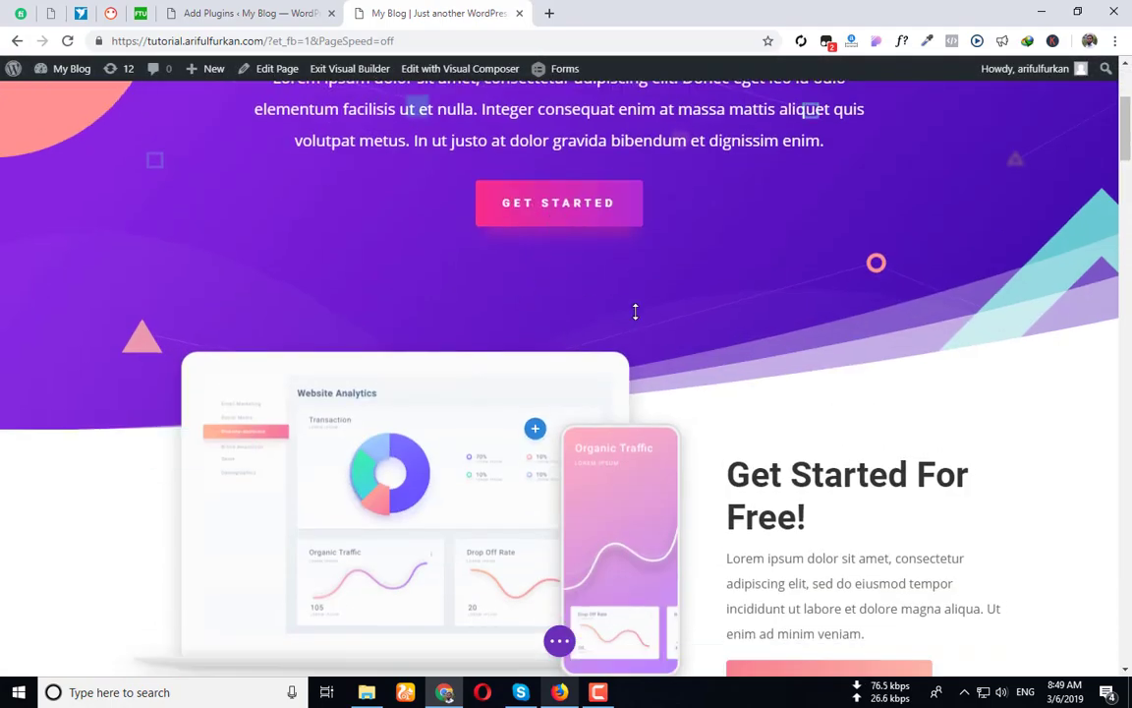
{"action": "scroll", "coordinate": [533, 348], "scroll_direction": "down", "scroll_amount": 20}
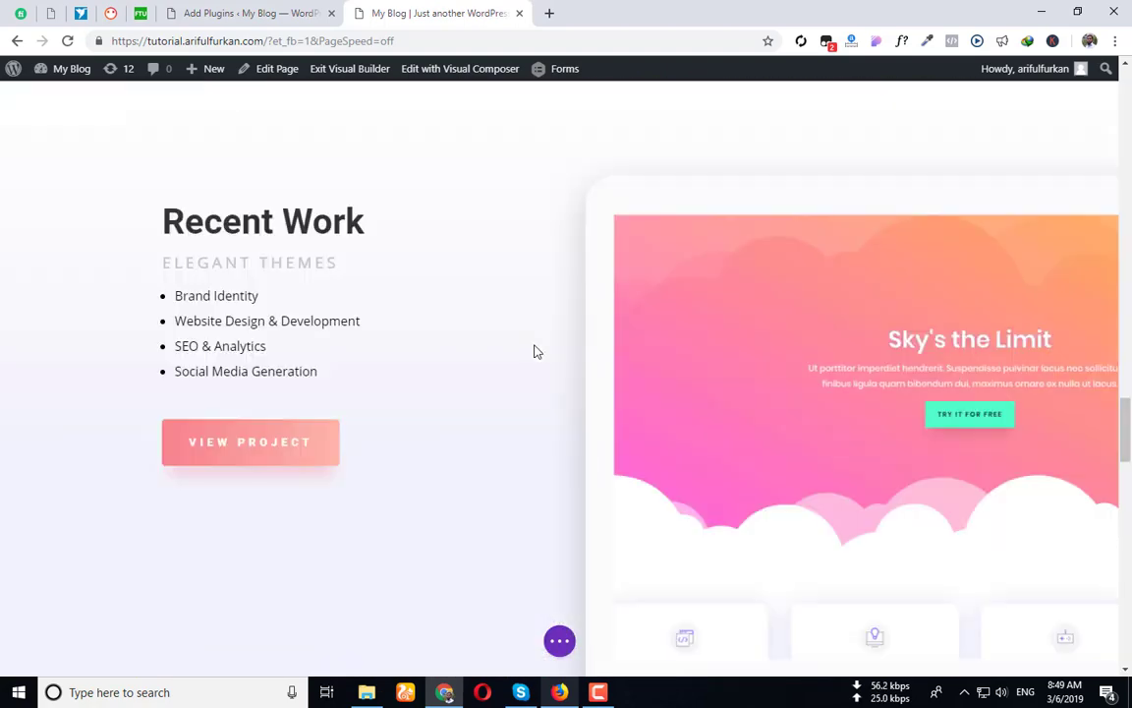
{"action": "scroll", "coordinate": [534, 344], "scroll_direction": "down", "scroll_amount": 3}
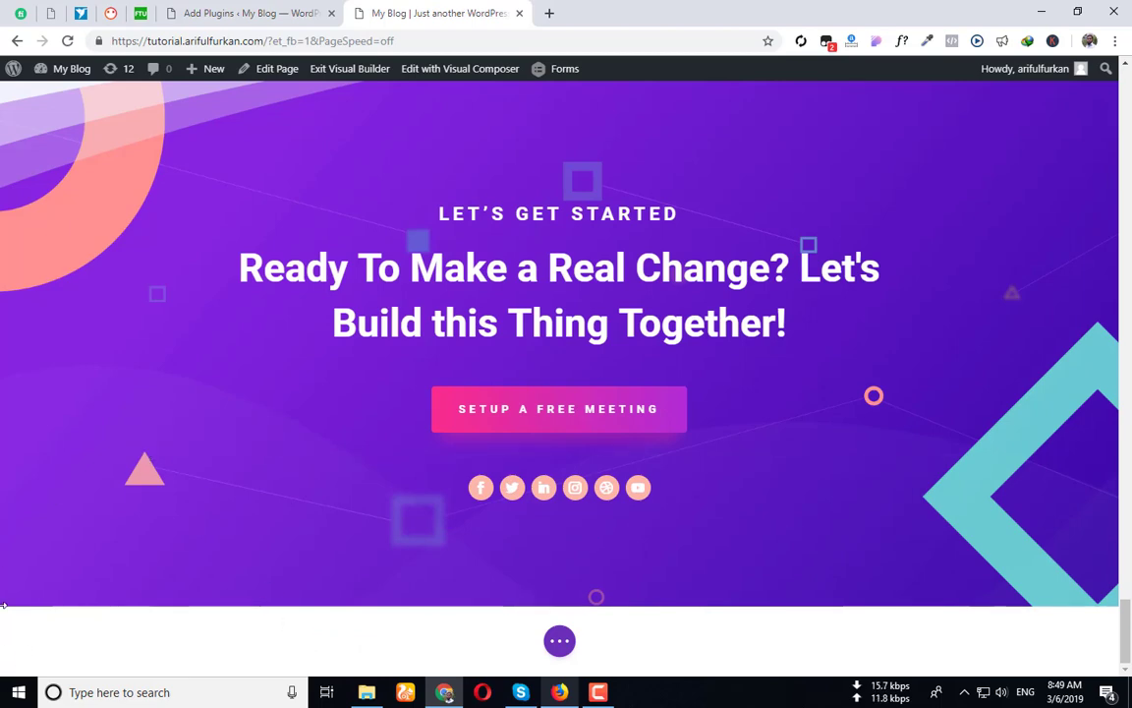
{"action": "mouse_move", "coordinate": [534, 611]}
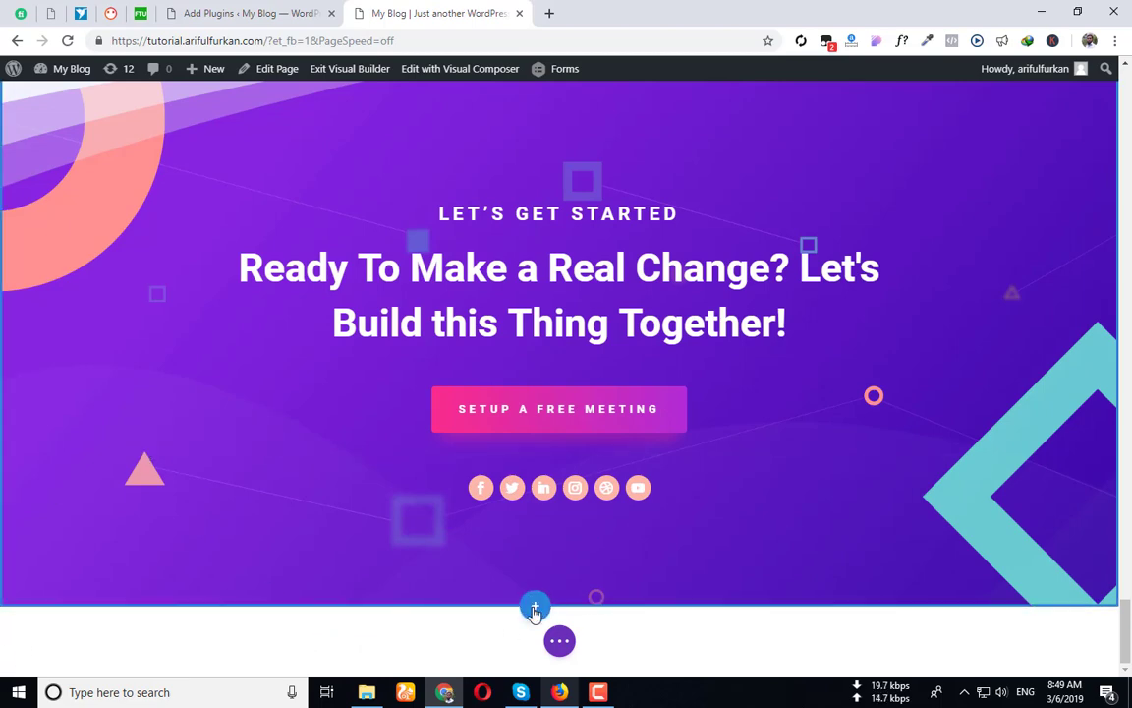
{"action": "scroll", "coordinate": [391, 321], "scroll_direction": "up", "scroll_amount": 8}
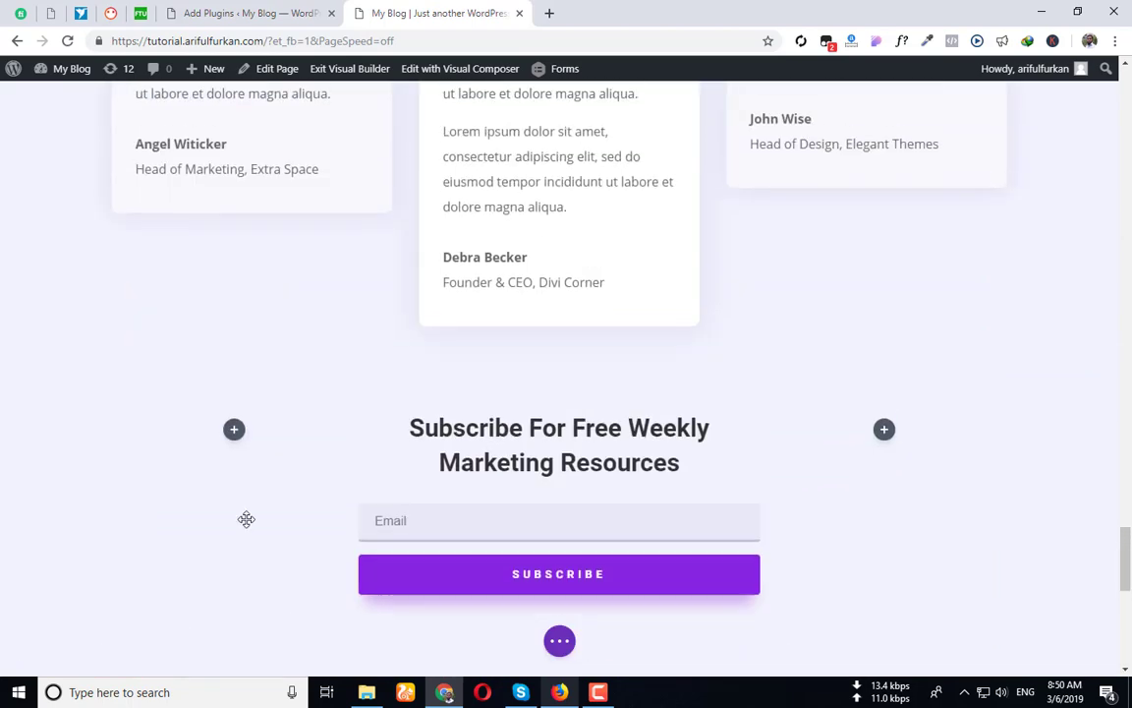
{"action": "scroll", "coordinate": [245, 519], "scroll_direction": "down", "scroll_amount": 7}
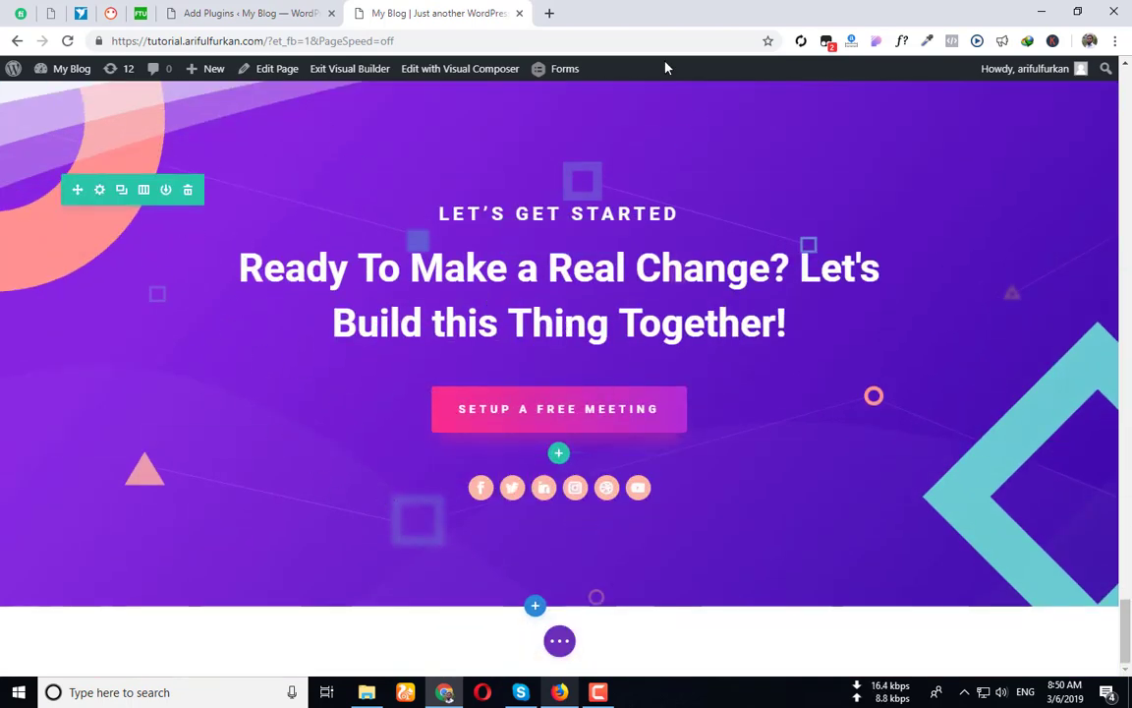
Copy the site's base address and load it in another browser tab, leaving the builder tab open
{"action": "mouse_move", "coordinate": [68, 71]}
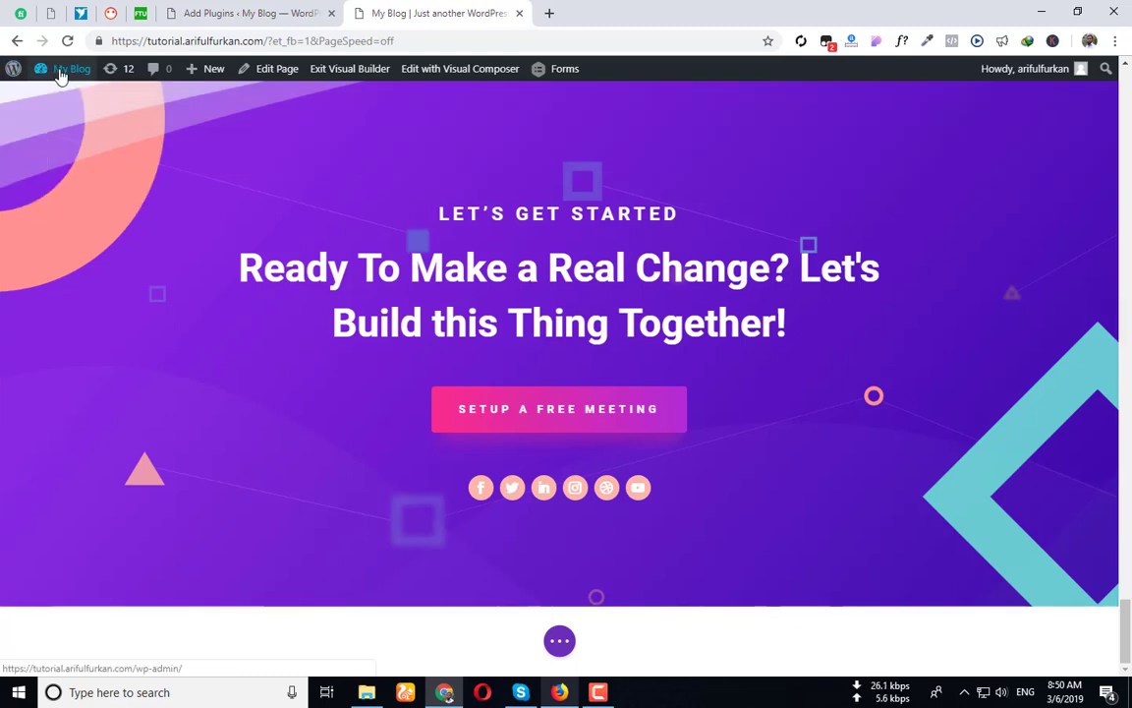
{"action": "left_click_drag", "start_coordinate": [266, 40], "coordinate": [55, 40]}
{"action": "key", "text": "ctrl+c"}
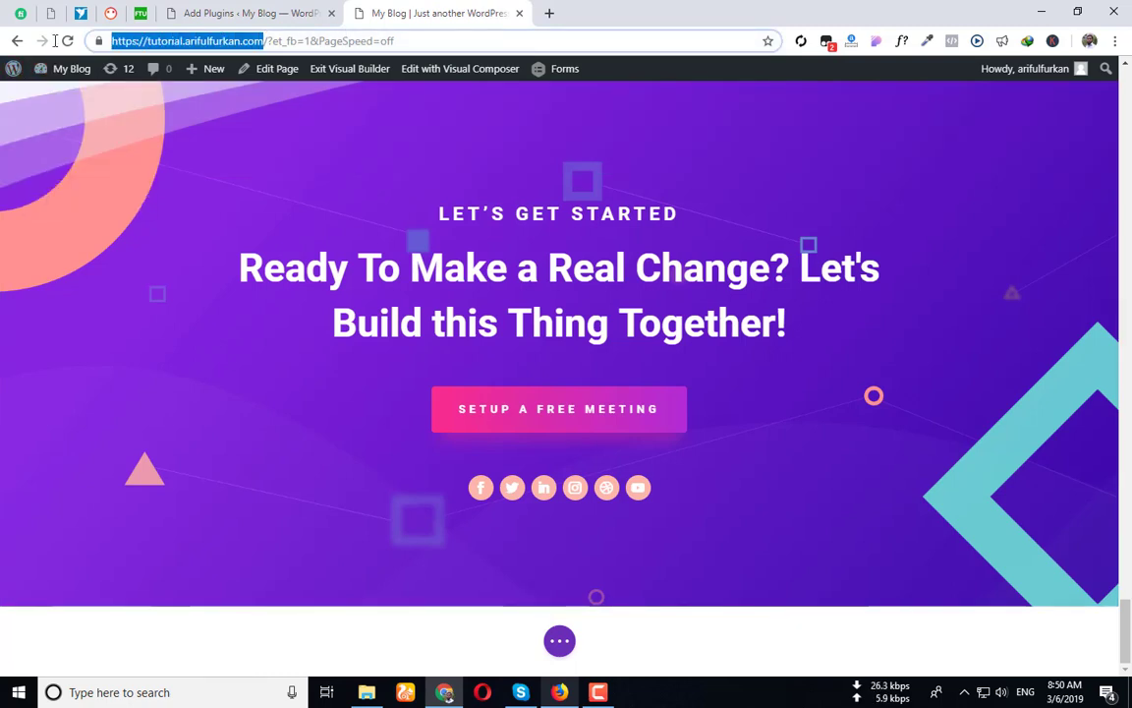
{"action": "left_click", "coordinate": [549, 13]}
{"action": "key", "text": "ctrl+v"}
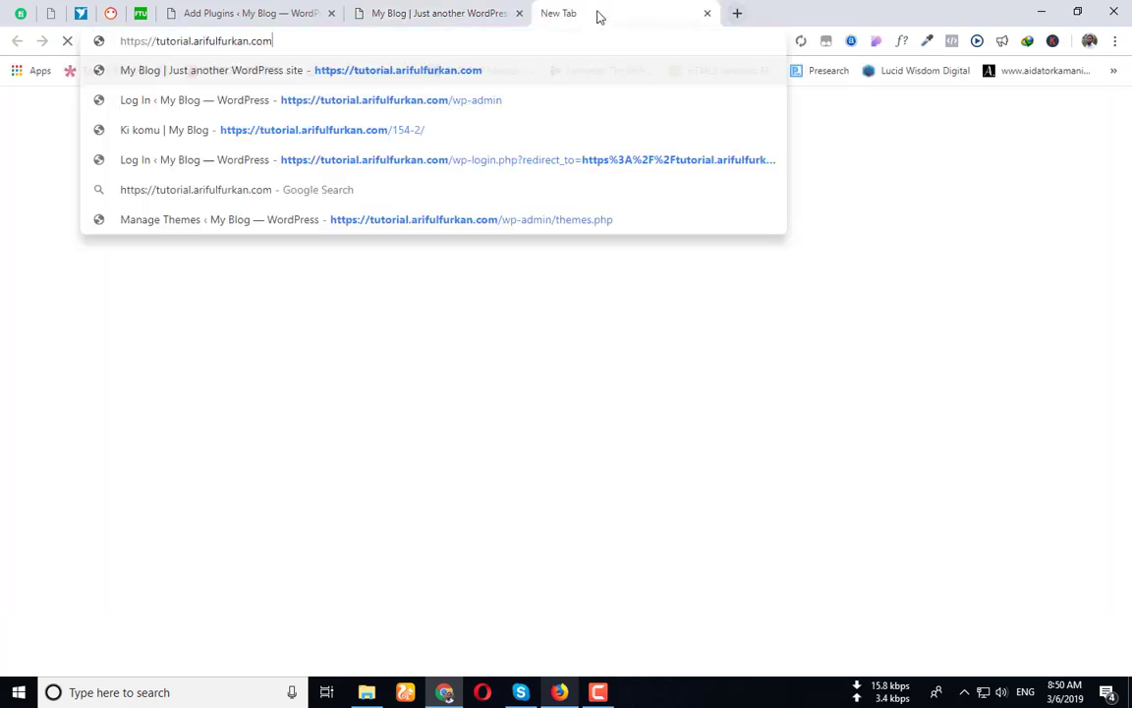
{"action": "key", "text": "Return"}
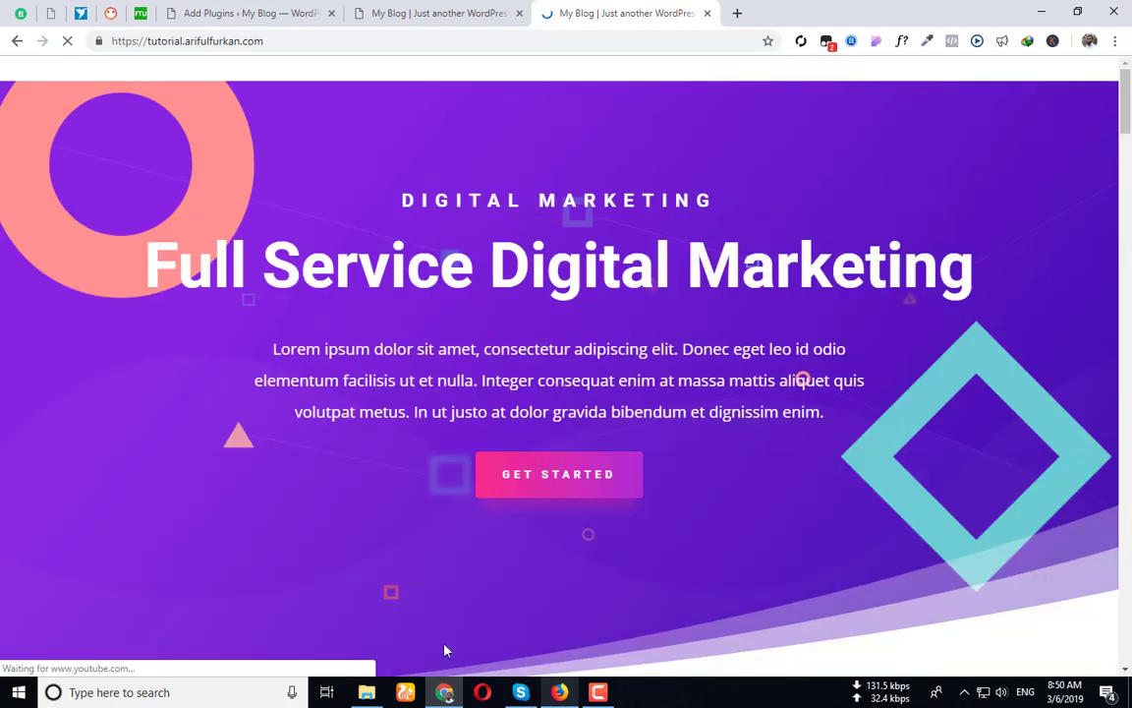
Back in the builder tab, add a new section below the "Let's Get Started" section with a row of two equal columns
{"action": "left_click", "coordinate": [467, 10]}
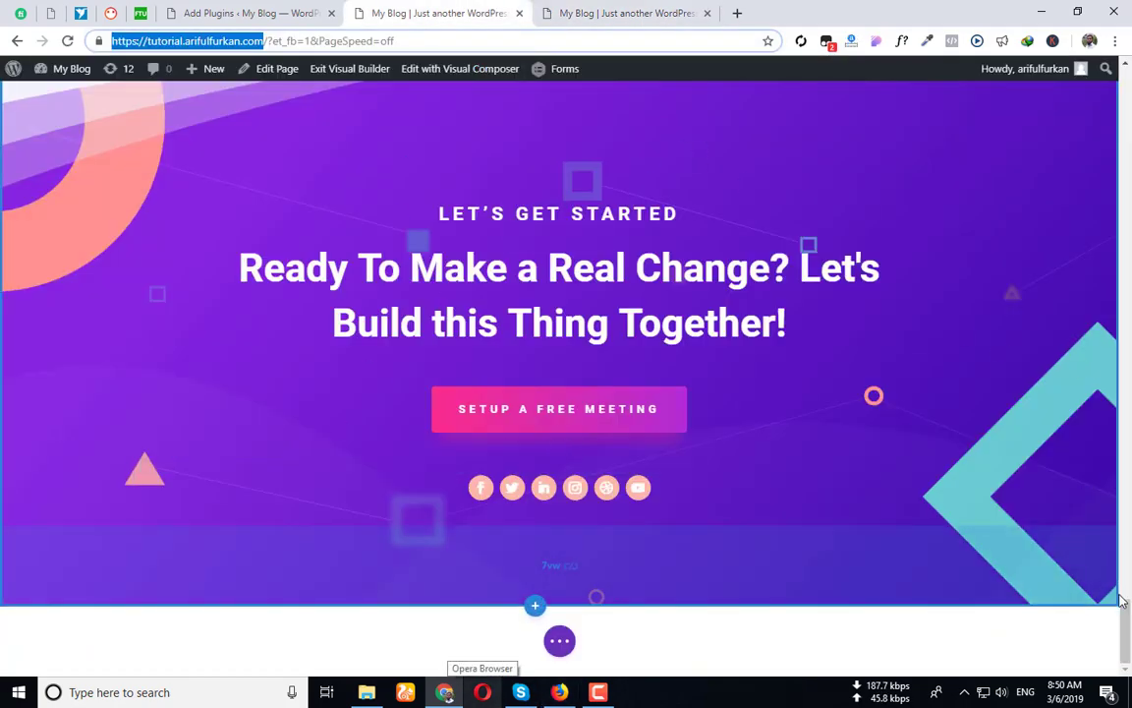
{"action": "mouse_move", "coordinate": [1125, 618]}
{"action": "left_mouse_down"}
{"action": "mouse_move", "coordinate": [1125, 487]}
{"action": "mouse_move", "coordinate": [1125, 632]}
{"action": "left_mouse_up"}
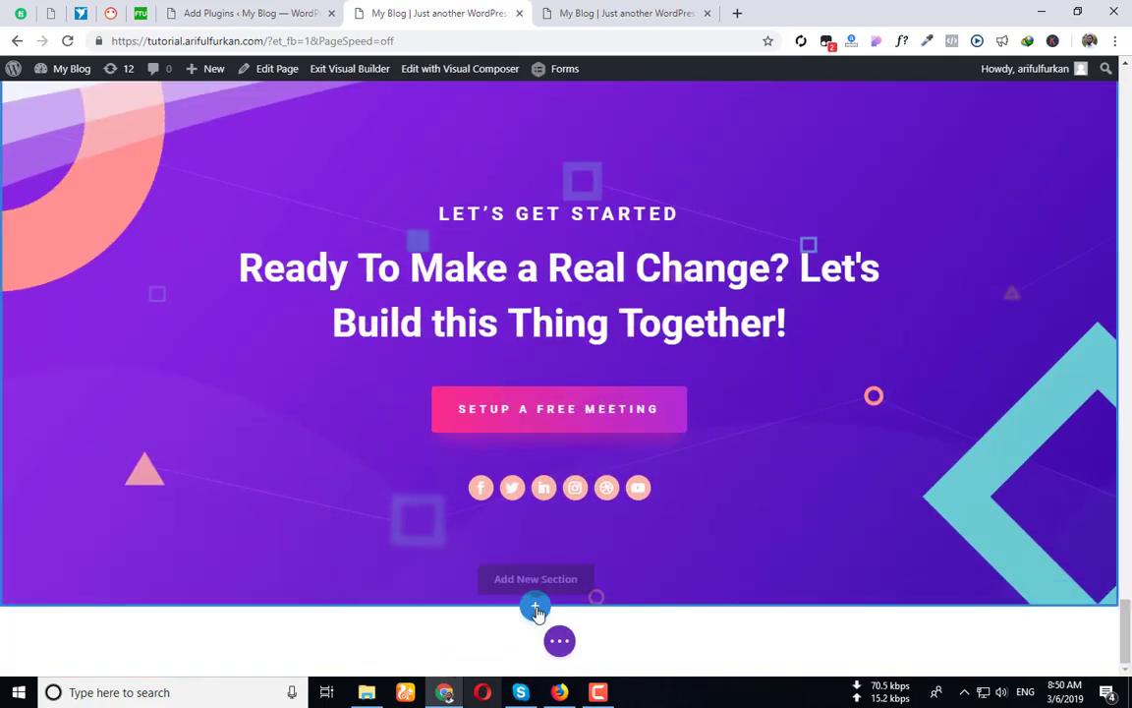
{"action": "left_click", "coordinate": [535, 609]}
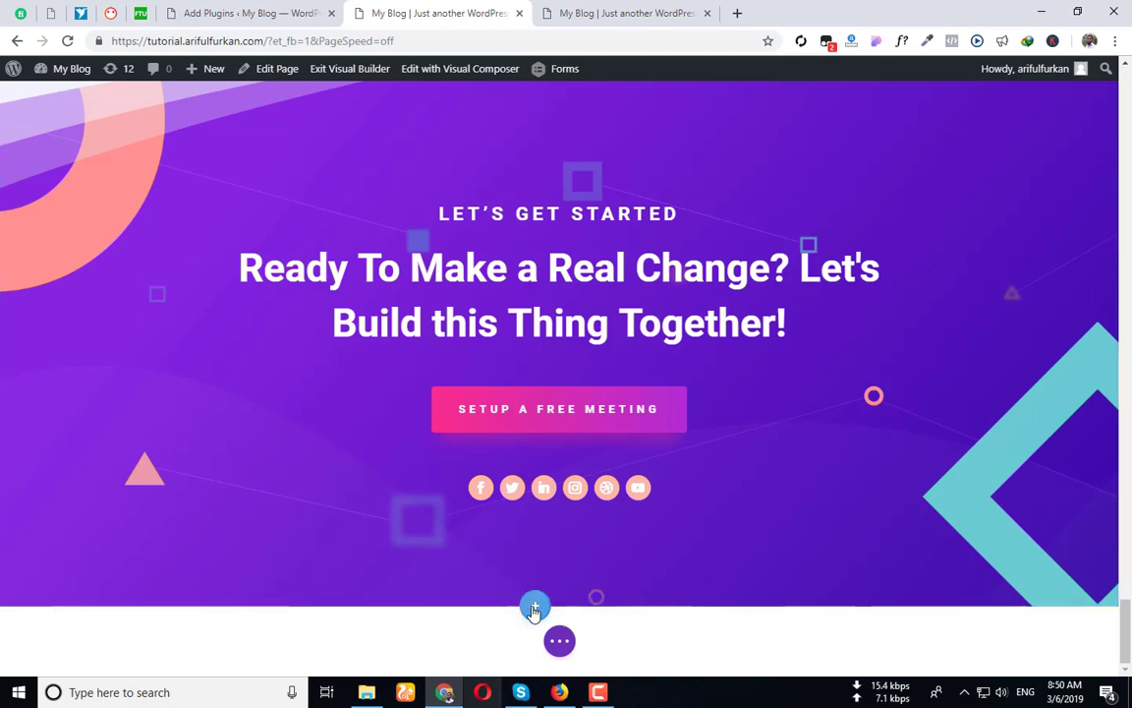
{"action": "left_click", "coordinate": [455, 559]}
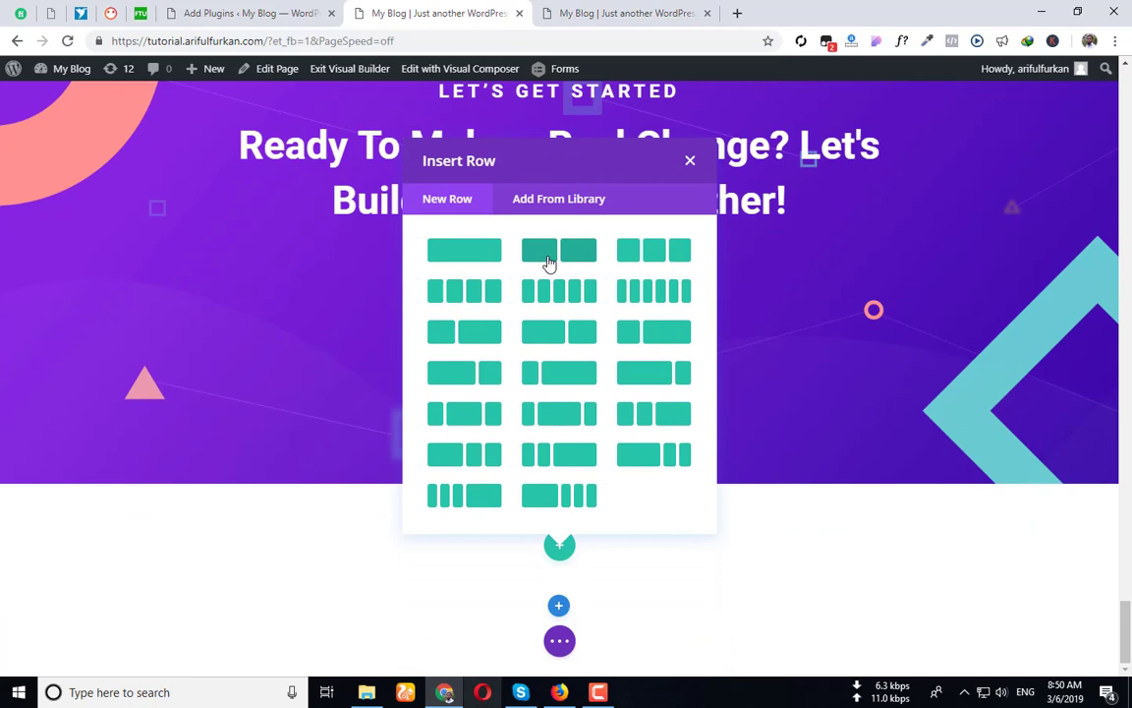
{"action": "left_click", "coordinate": [548, 264]}
Add a Contact Form module to the first column of the new section and save it with its default fields
{"action": "scroll", "coordinate": [358, 298], "scroll_direction": "down", "scroll_amount": 3}
{"action": "scroll", "coordinate": [217, 270], "scroll_direction": "up", "scroll_amount": 3}
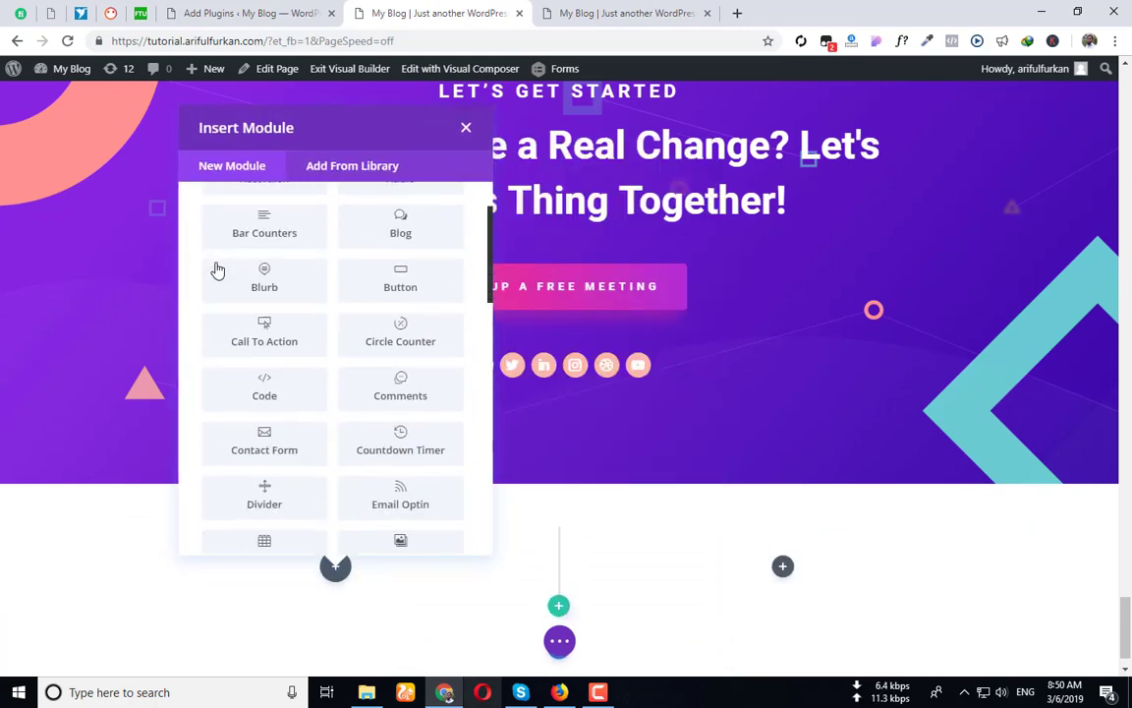
{"action": "scroll", "coordinate": [217, 271], "scroll_direction": "up", "scroll_amount": 2}
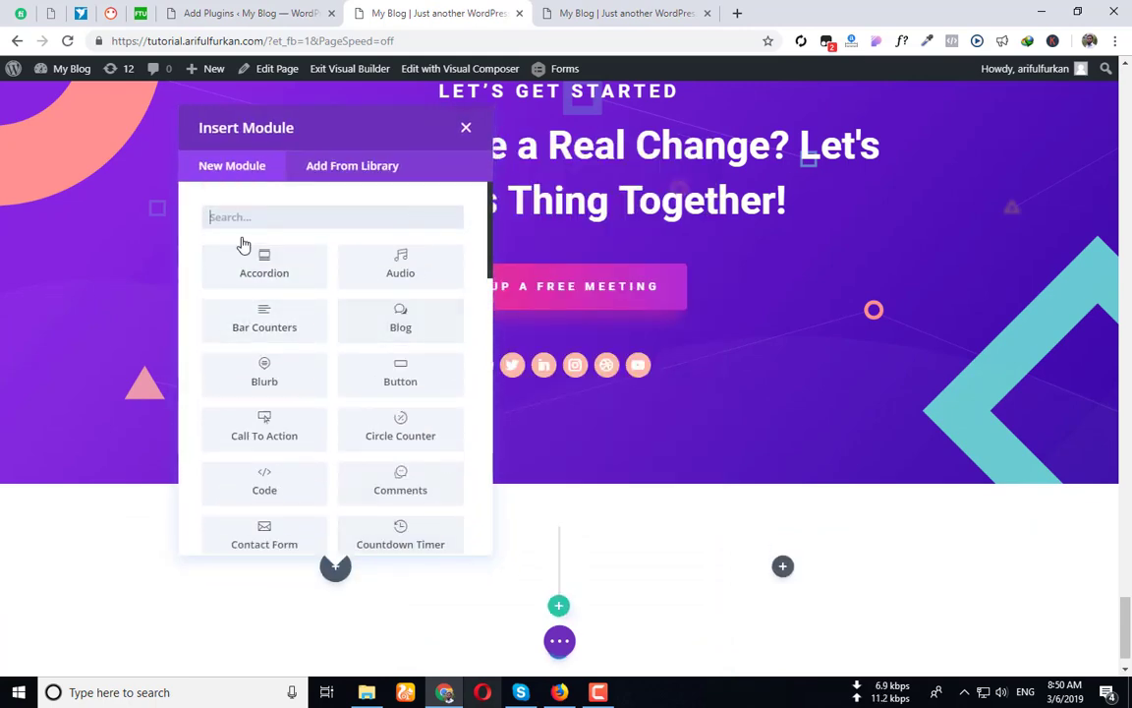
{"action": "scroll", "coordinate": [319, 362], "scroll_direction": "down", "scroll_amount": 4}
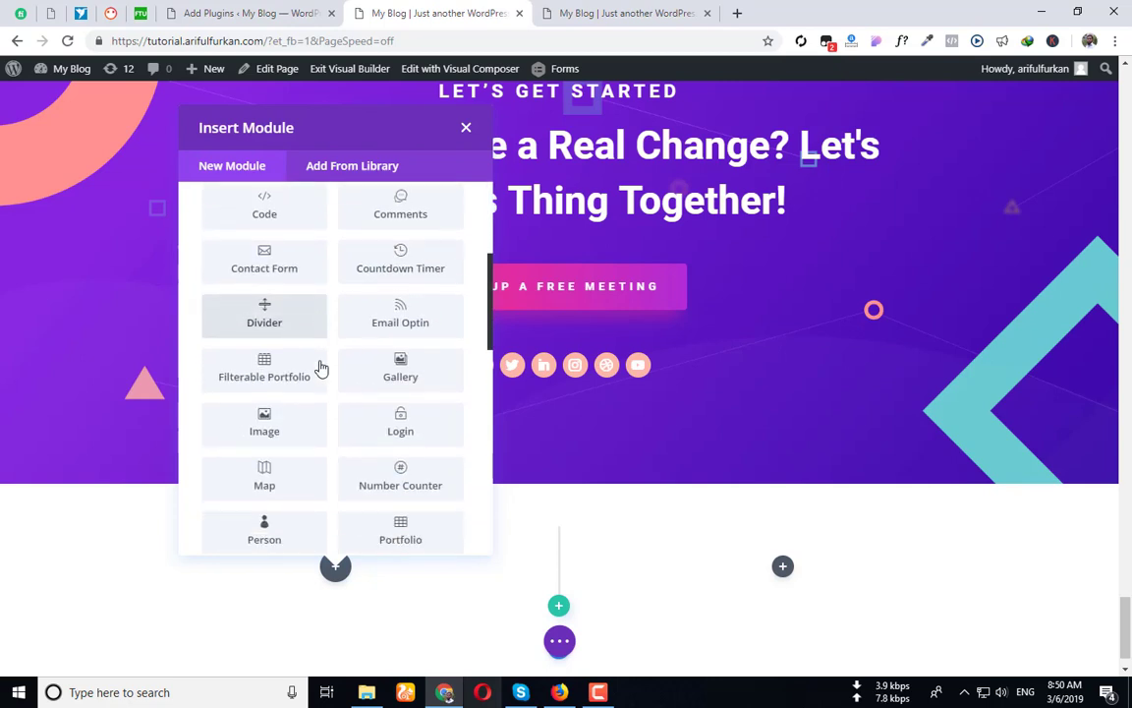
{"action": "scroll", "coordinate": [319, 367], "scroll_direction": "down", "scroll_amount": 2}
{"action": "scroll", "coordinate": [319, 368], "scroll_direction": "up", "scroll_amount": 3}
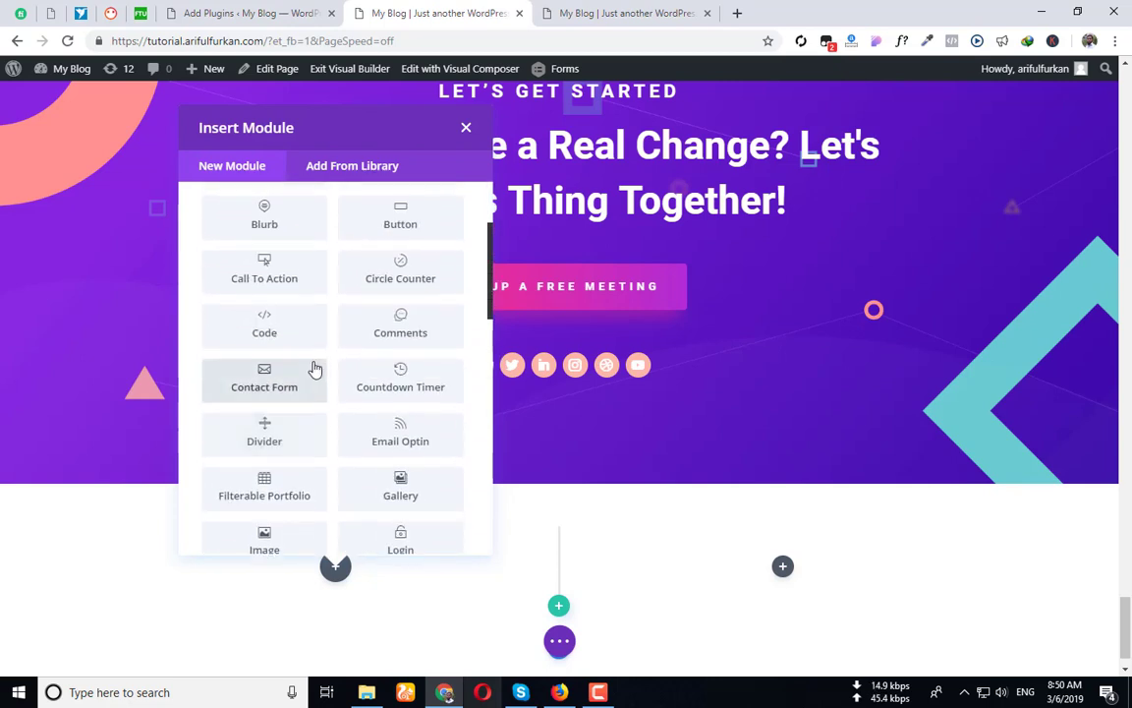
{"action": "left_click", "coordinate": [288, 380]}
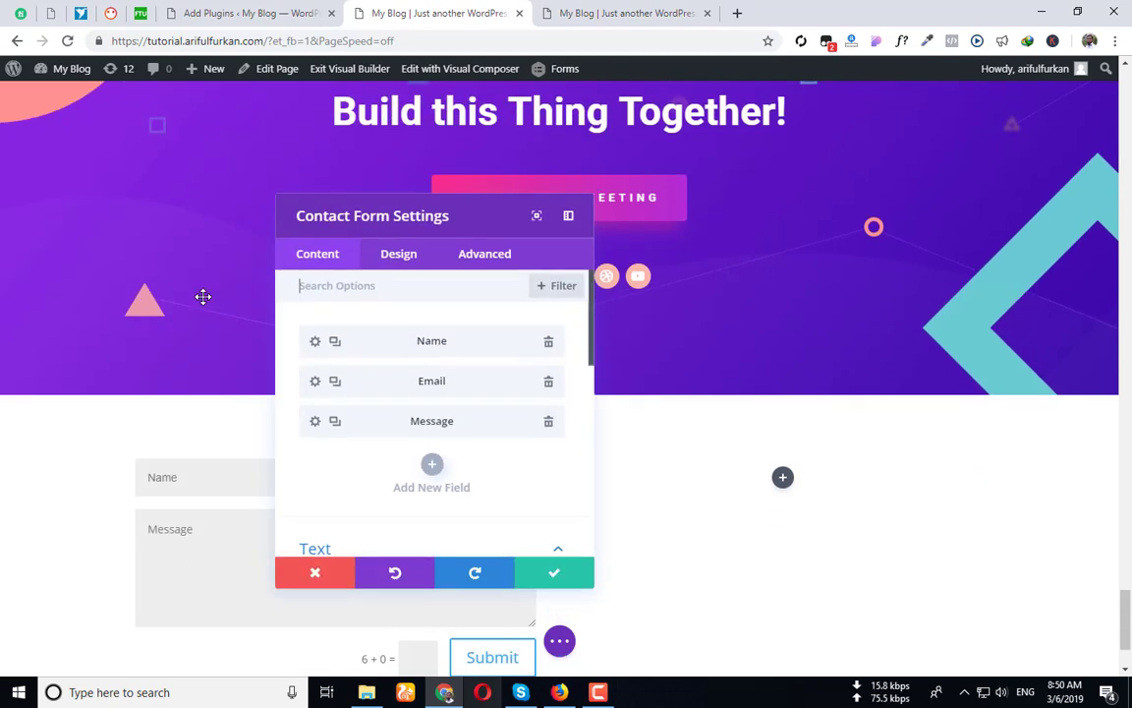
{"action": "left_click", "coordinate": [566, 582]}
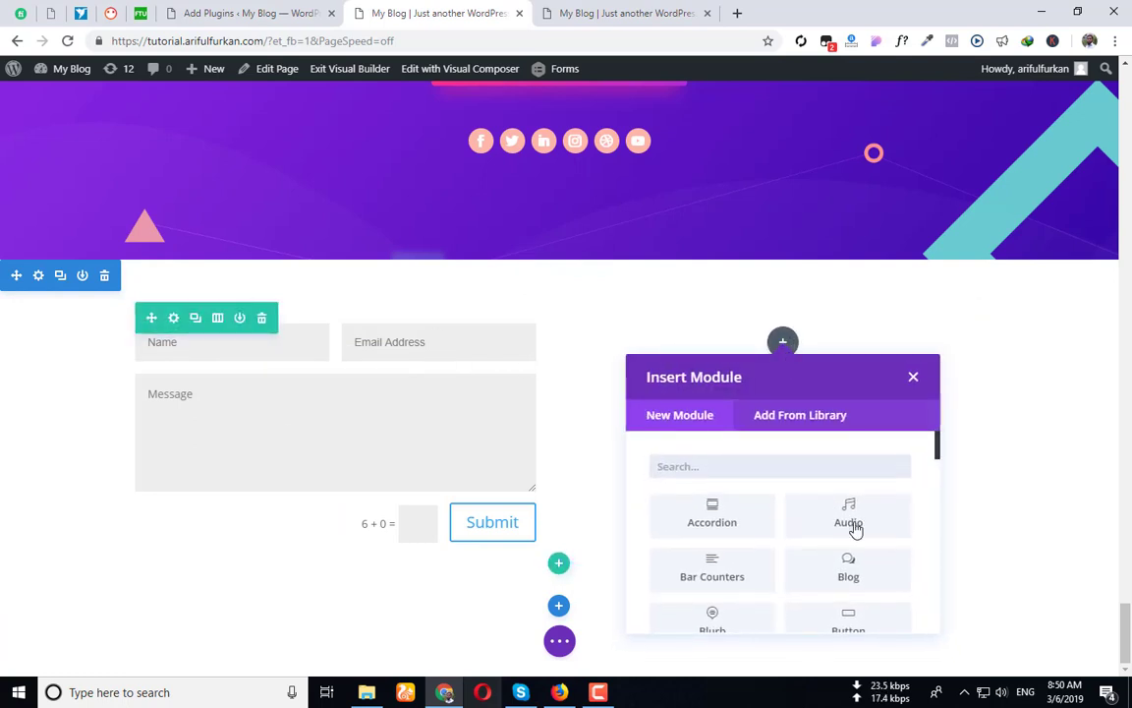
Insert a Blurb module in the empty second column beside the contact form
{"action": "scroll", "coordinate": [835, 576], "scroll_direction": "down", "scroll_amount": 2}
{"action": "scroll", "coordinate": [747, 578], "scroll_direction": "down", "scroll_amount": 2}
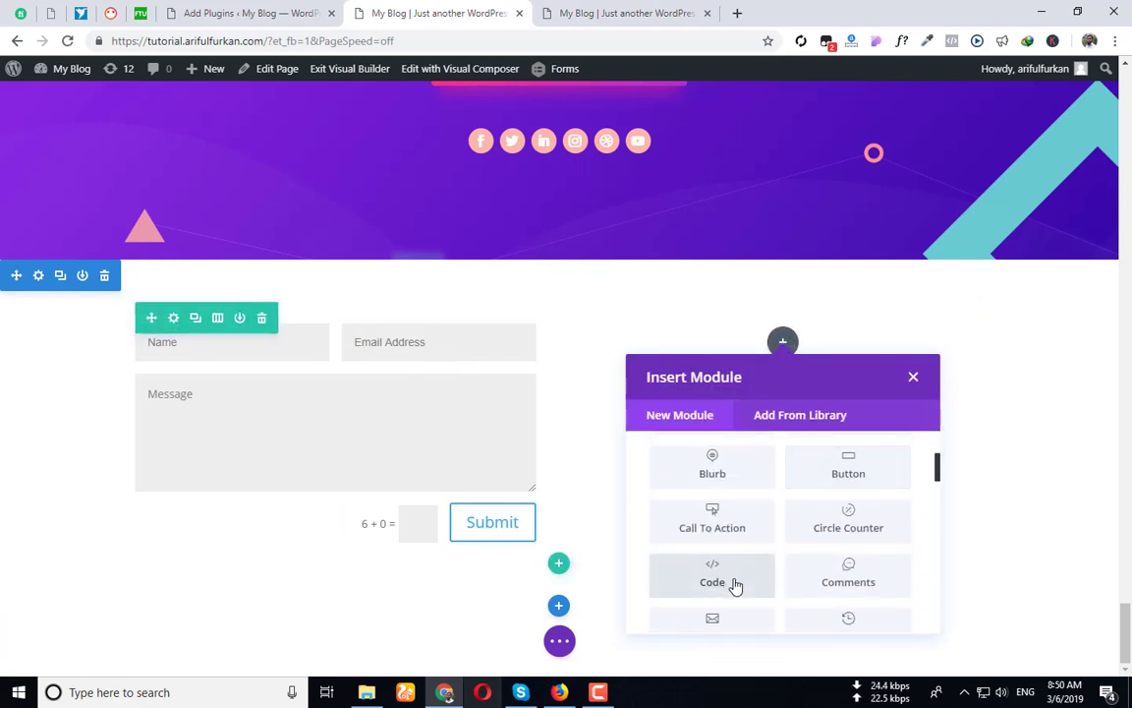
{"action": "scroll", "coordinate": [734, 586], "scroll_direction": "down", "scroll_amount": 1}
{"action": "scroll", "coordinate": [732, 586], "scroll_direction": "down", "scroll_amount": 1}
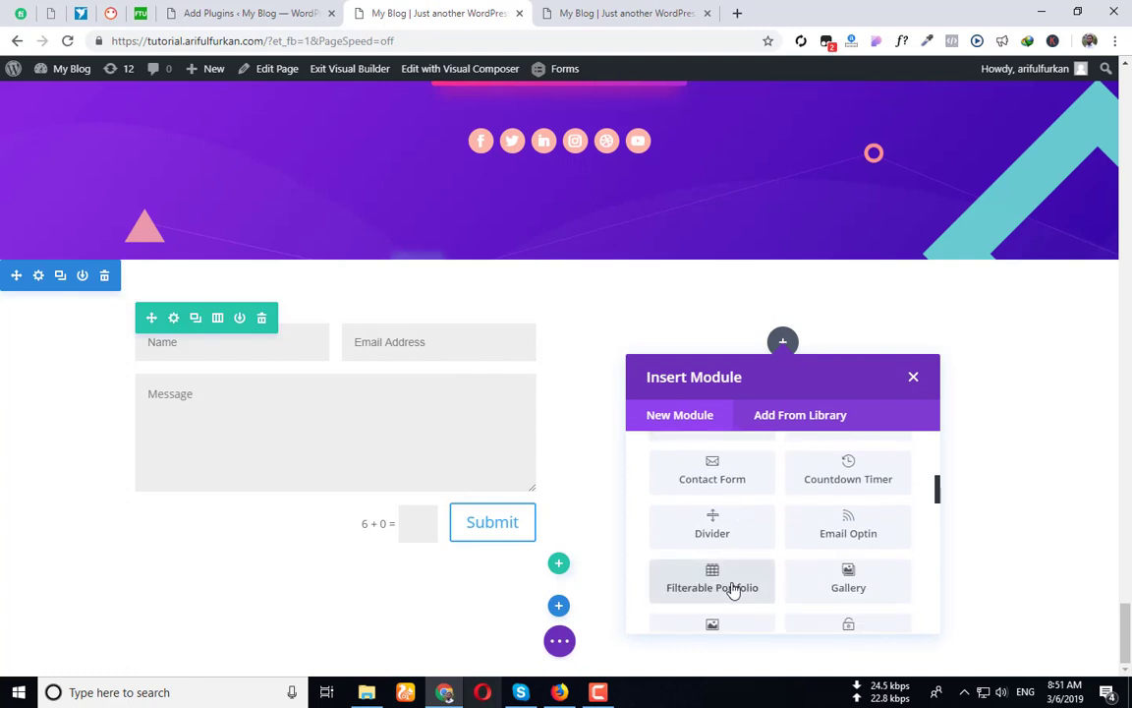
{"action": "scroll", "coordinate": [736, 591], "scroll_direction": "up", "scroll_amount": 5}
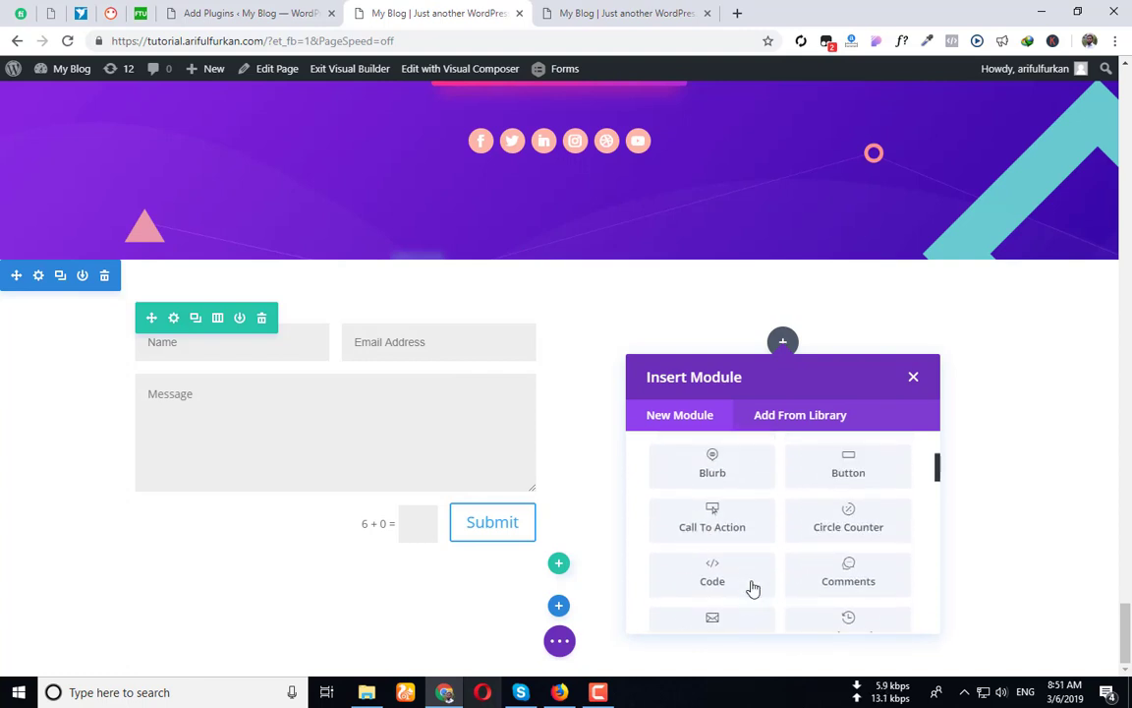
{"action": "scroll", "coordinate": [725, 608], "scroll_direction": "down", "scroll_amount": 1}
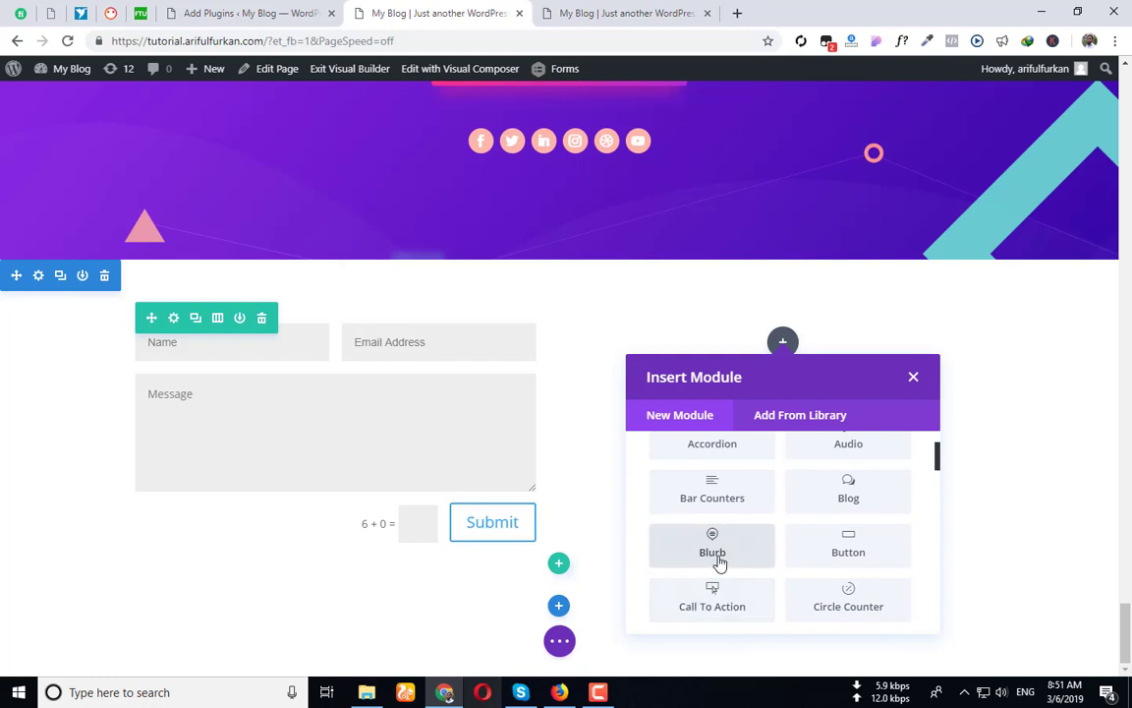
{"action": "left_click", "coordinate": [720, 558]}
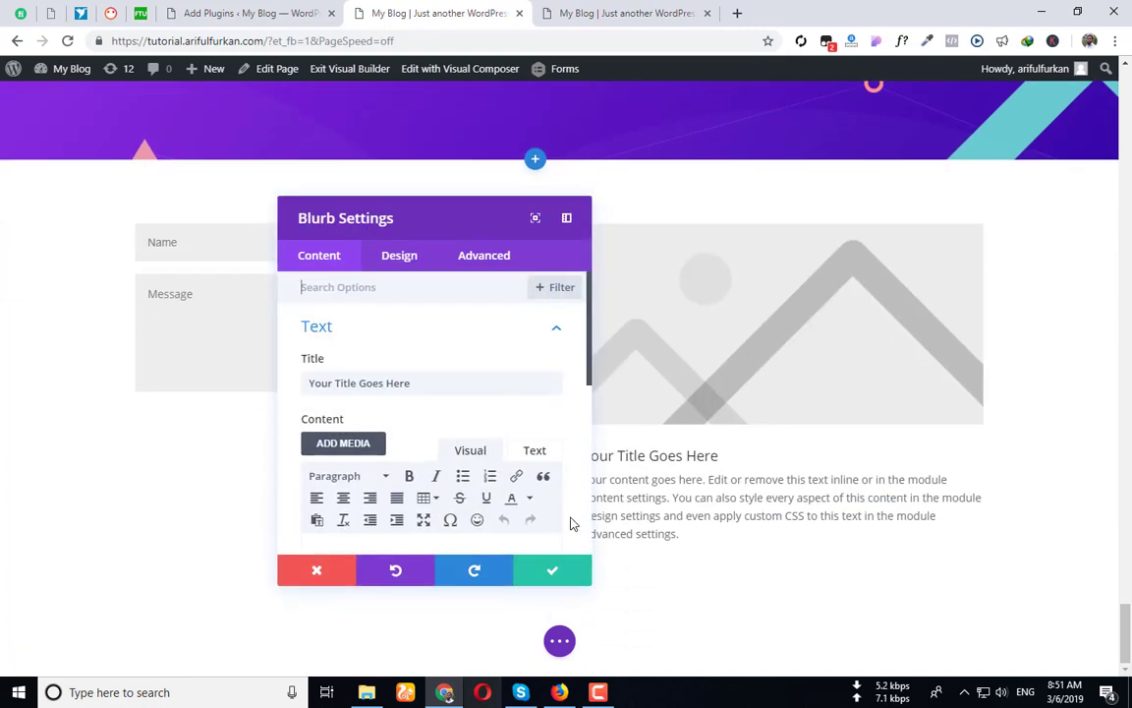
Remove the blurb's placeholder image, use the circled right-pointing play icon instead, and save the blurb
{"action": "scroll", "coordinate": [384, 461], "scroll_direction": "down", "scroll_amount": 2}
{"action": "scroll", "coordinate": [384, 460], "scroll_direction": "down", "scroll_amount": 4}
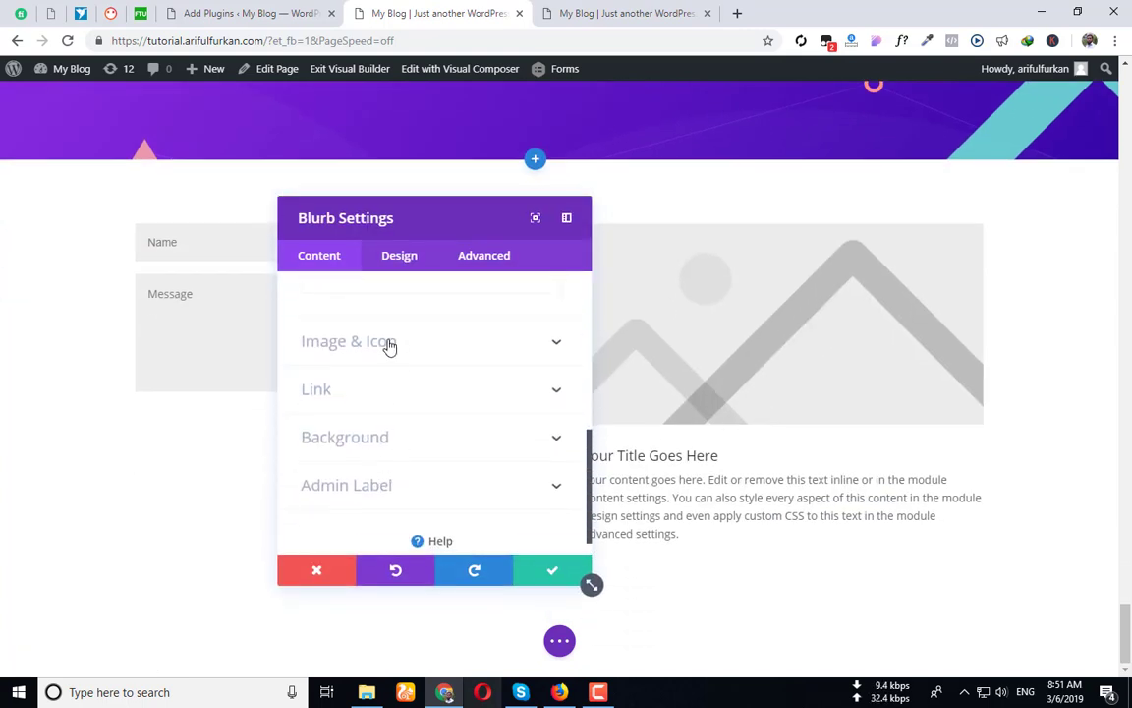
{"action": "left_click", "coordinate": [388, 343]}
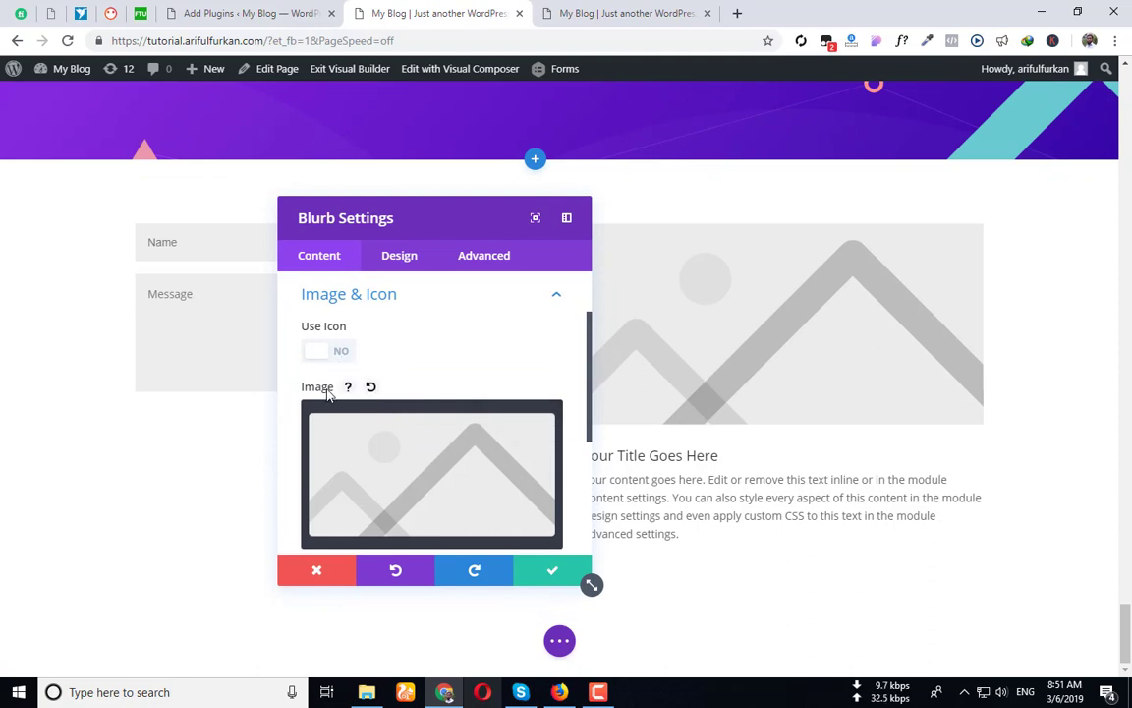
{"action": "mouse_move", "coordinate": [390, 467]}
{"action": "left_click", "coordinate": [539, 423]}
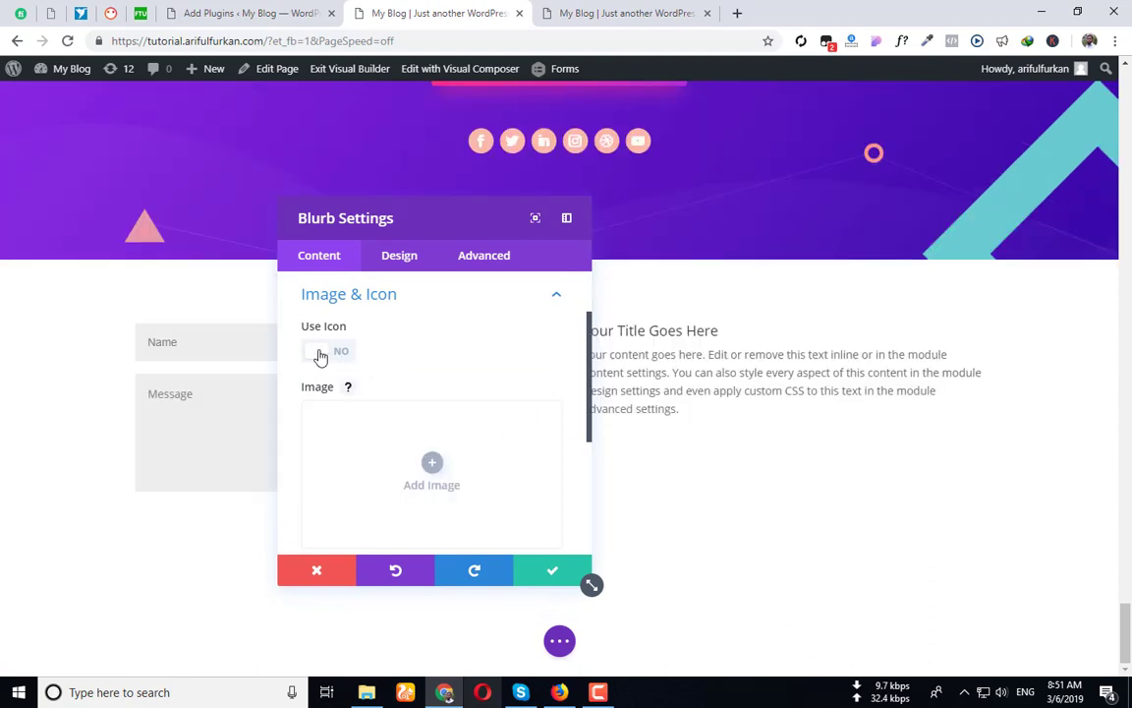
{"action": "left_click", "coordinate": [334, 351]}
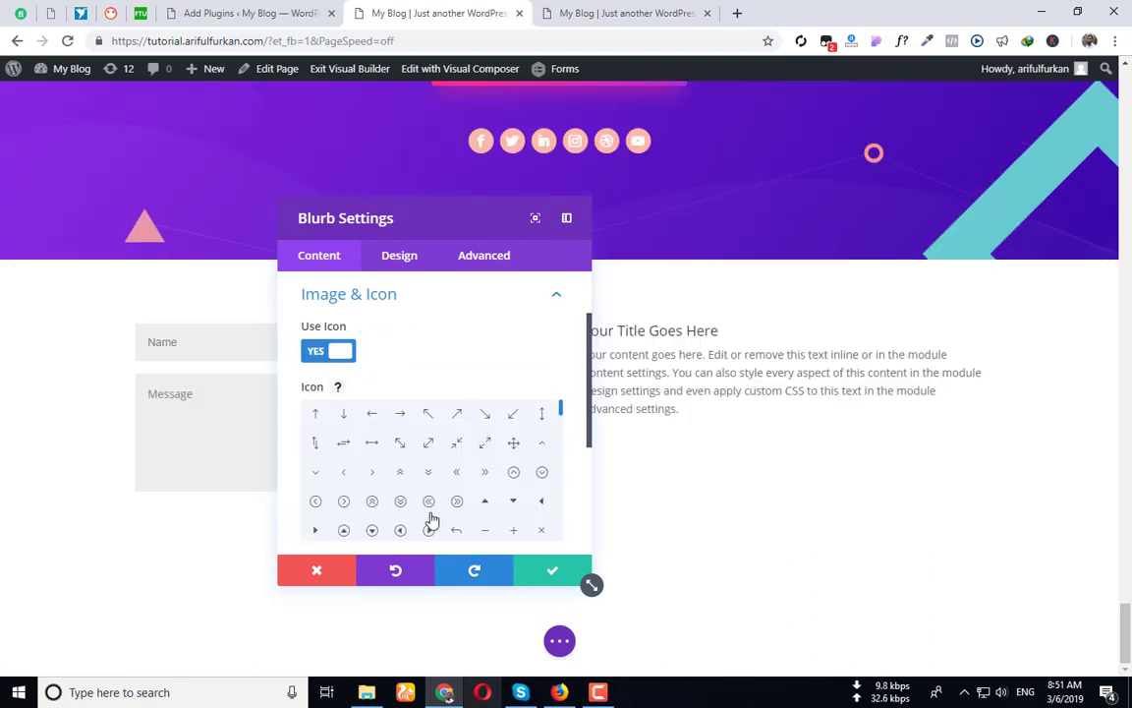
{"action": "left_click", "coordinate": [428, 530]}
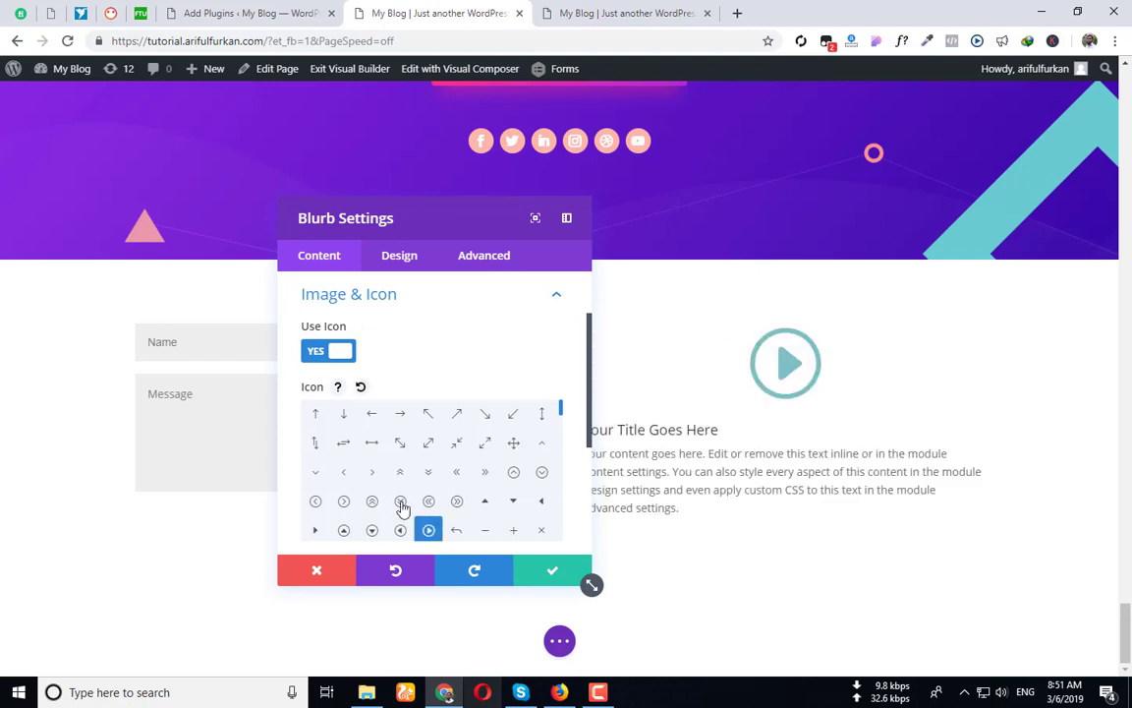
{"action": "left_click", "coordinate": [548, 570]}
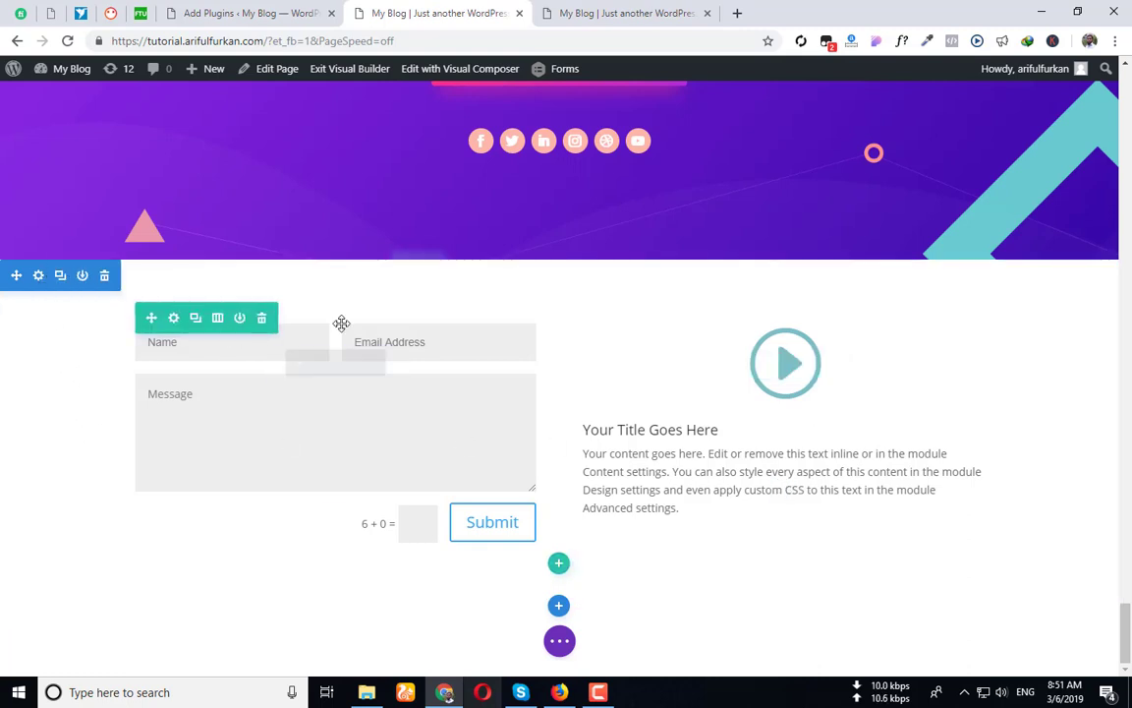
In the new section's advanced settings, set the CSS class to popup and the CSS ID to jakhushi
{"action": "left_click", "coordinate": [39, 278]}
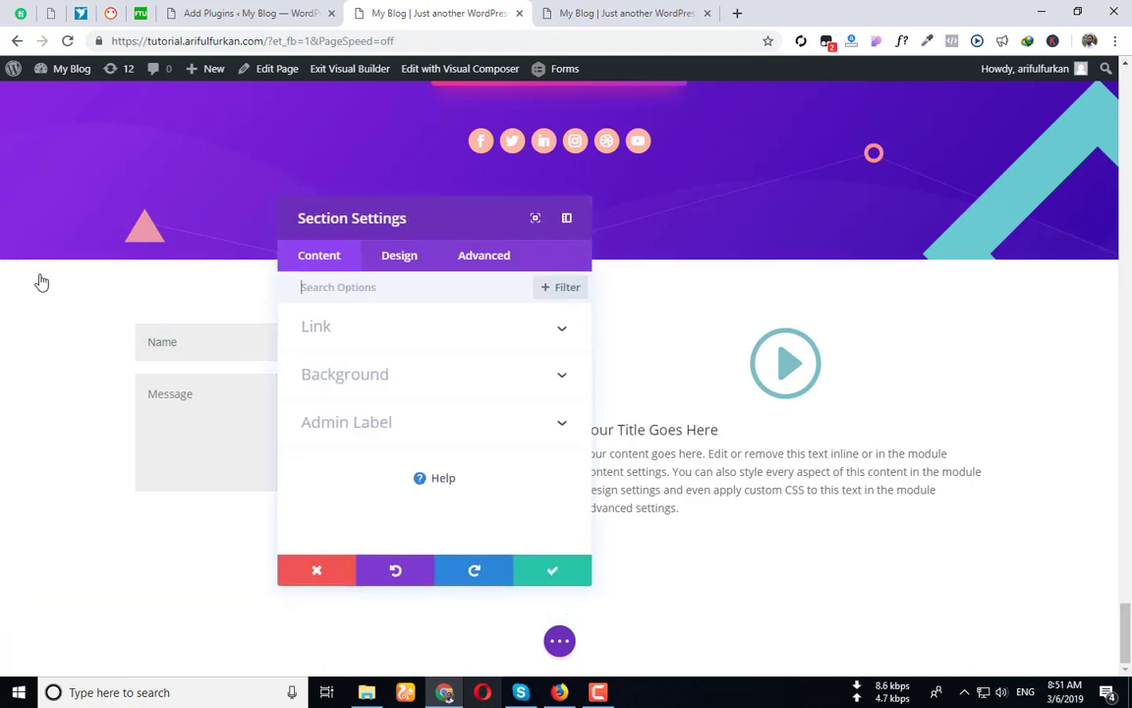
{"action": "left_click", "coordinate": [480, 259]}
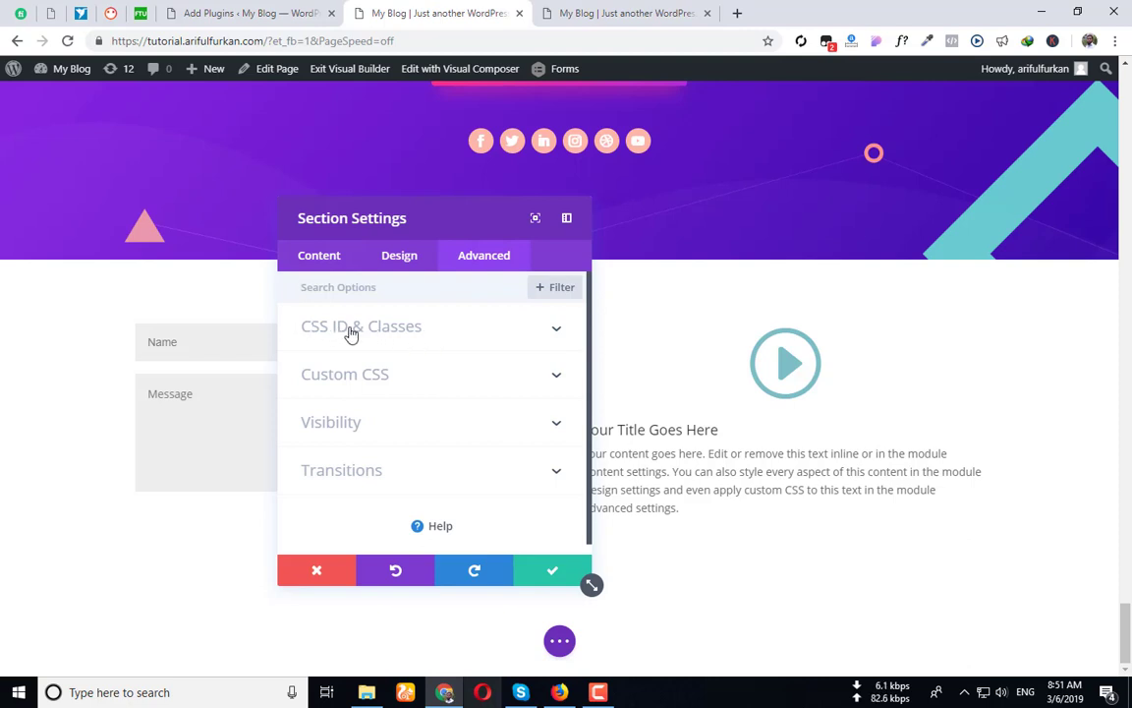
{"action": "left_click", "coordinate": [403, 334]}
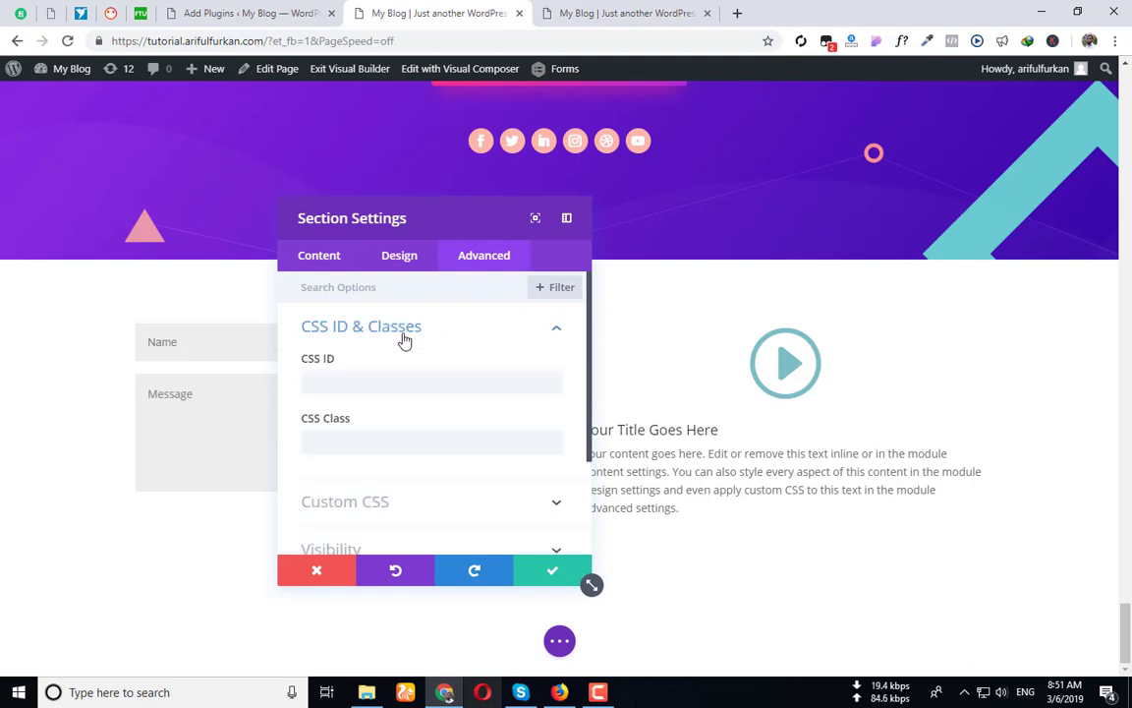
{"action": "left_click", "coordinate": [338, 443]}
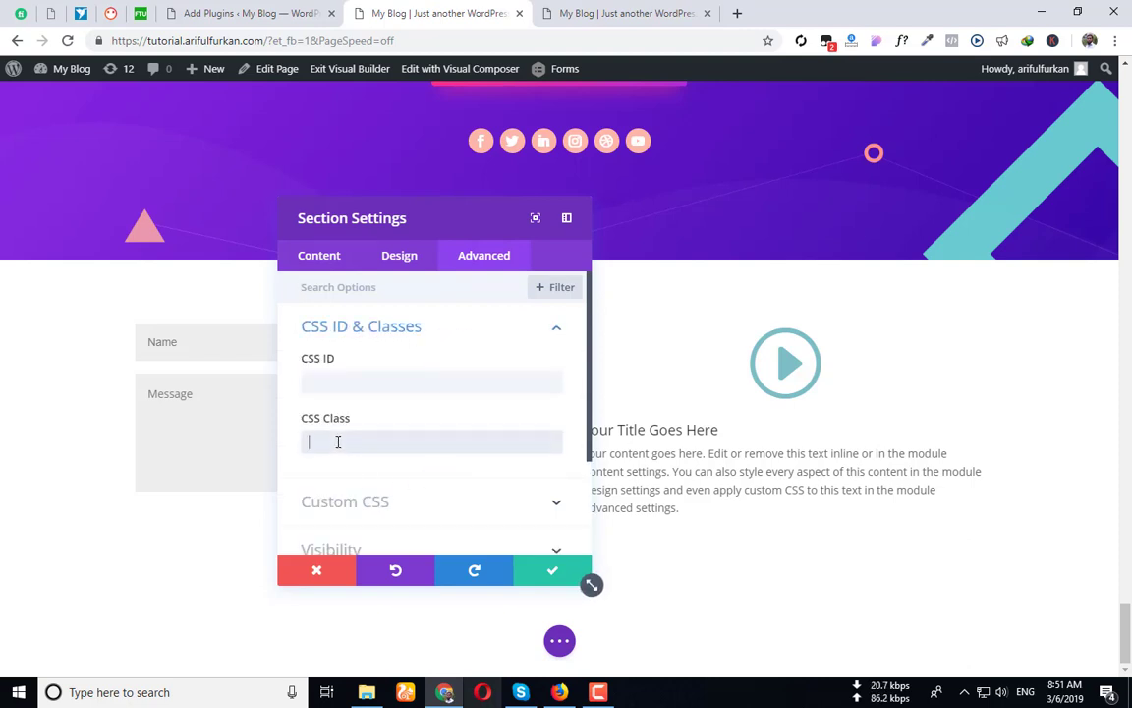
{"action": "type", "text": "popup"}
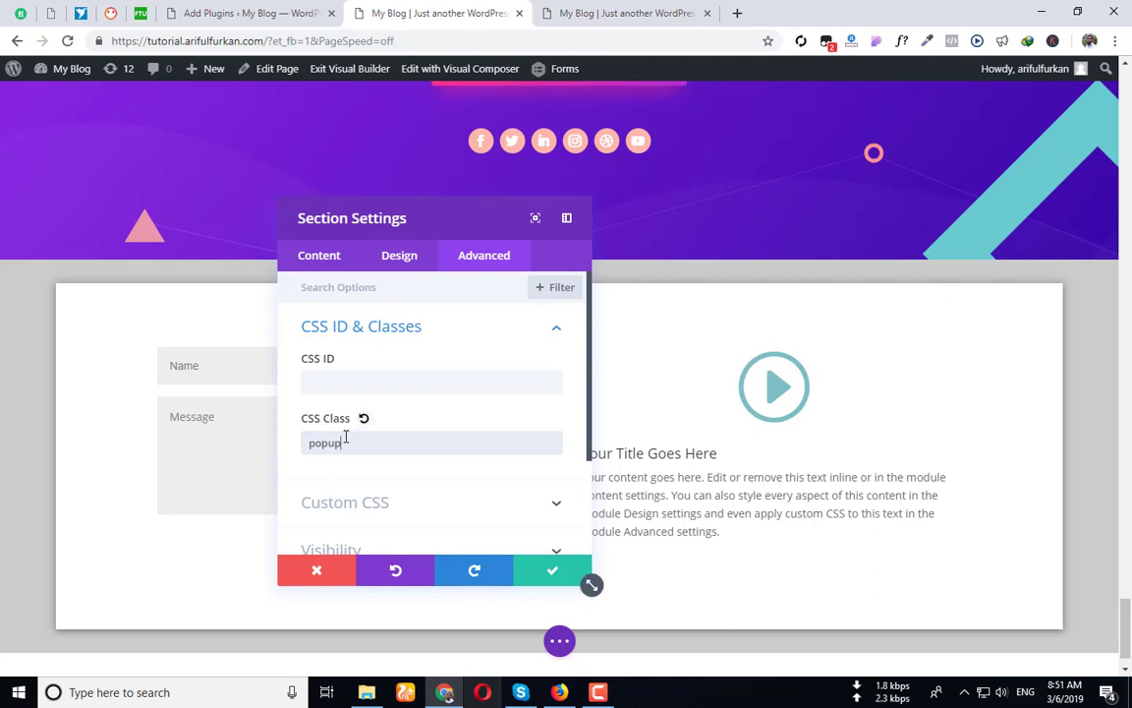
{"action": "left_click", "coordinate": [361, 381]}
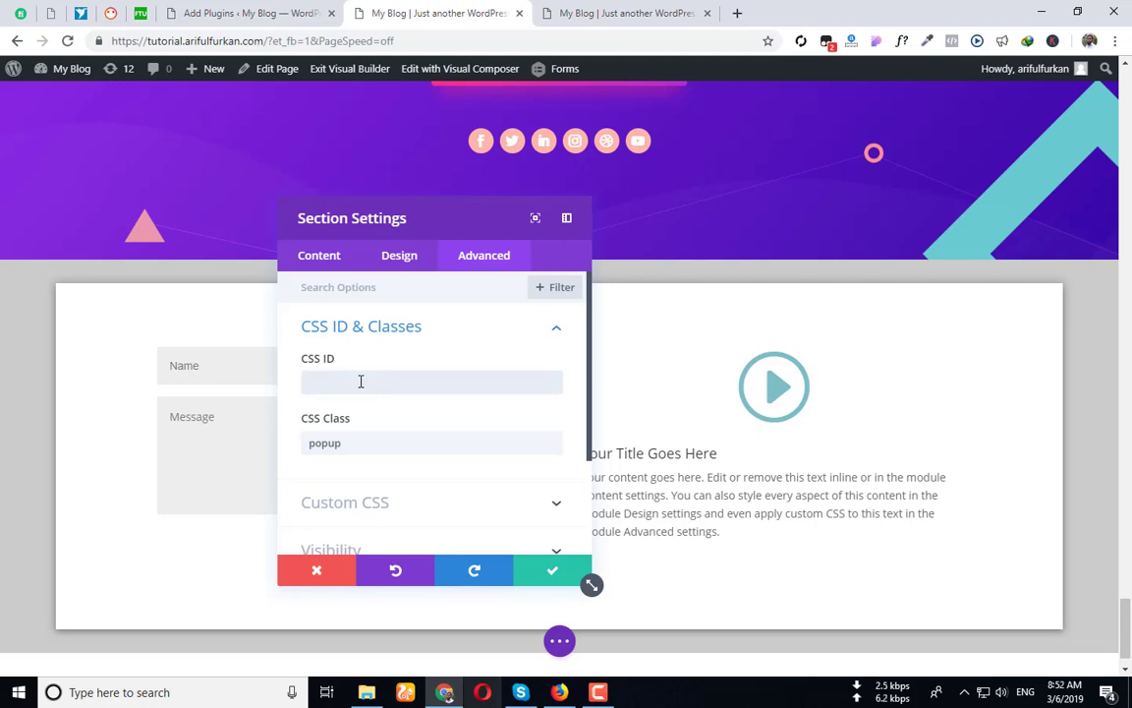
{"action": "type", "text": "jakhushi"}
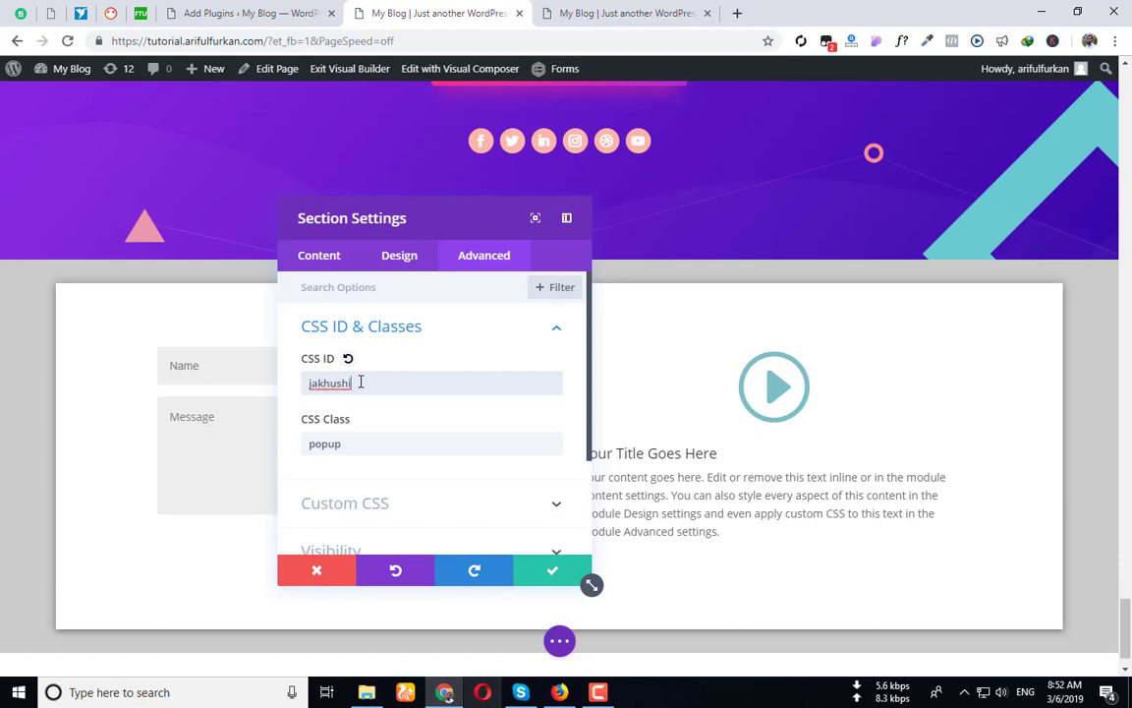
Select the section's CSS ID text jakhushi and save the section settings
{"action": "scroll", "coordinate": [755, 266], "scroll_direction": "up", "scroll_amount": 5}
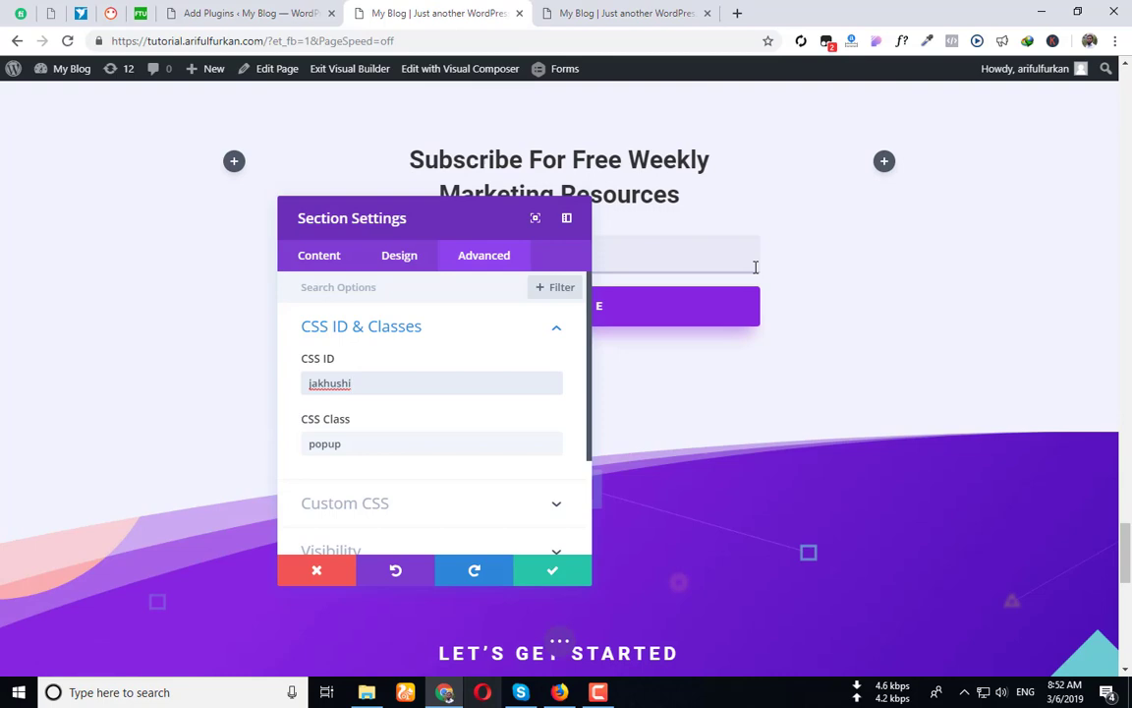
{"action": "left_click_drag", "start_coordinate": [368, 381], "coordinate": [234, 397]}
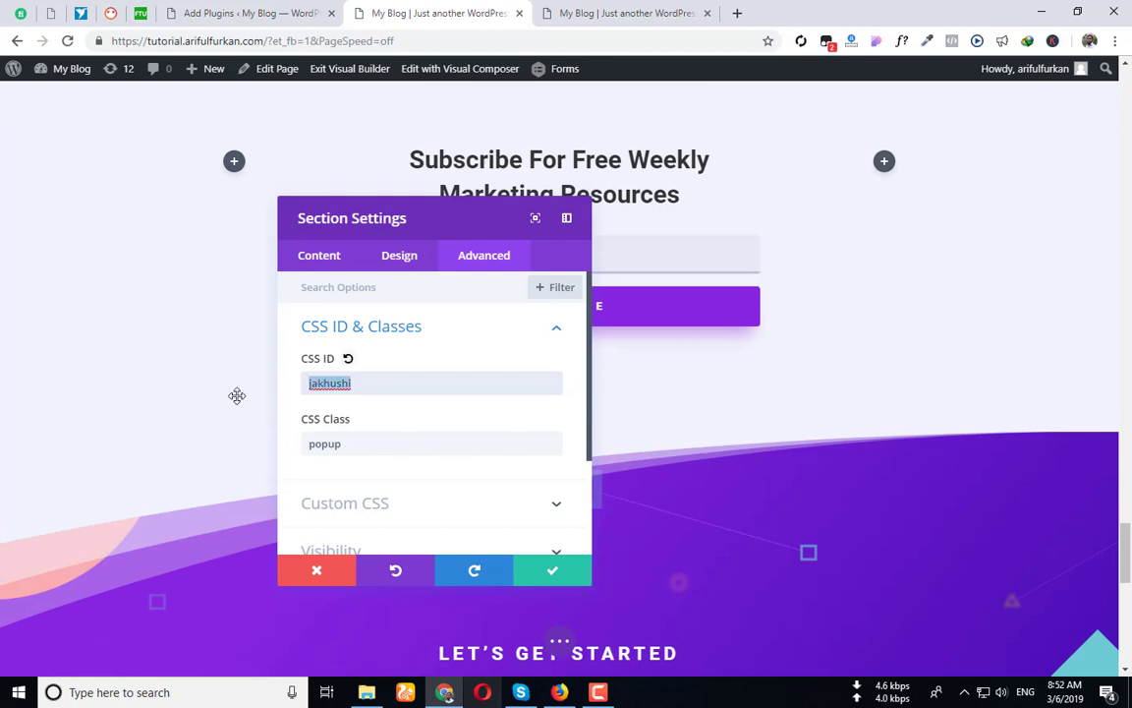
{"action": "scroll", "coordinate": [786, 235], "scroll_direction": "down", "scroll_amount": 6}
{"action": "scroll", "coordinate": [376, 394], "scroll_direction": "down", "scroll_amount": 2}
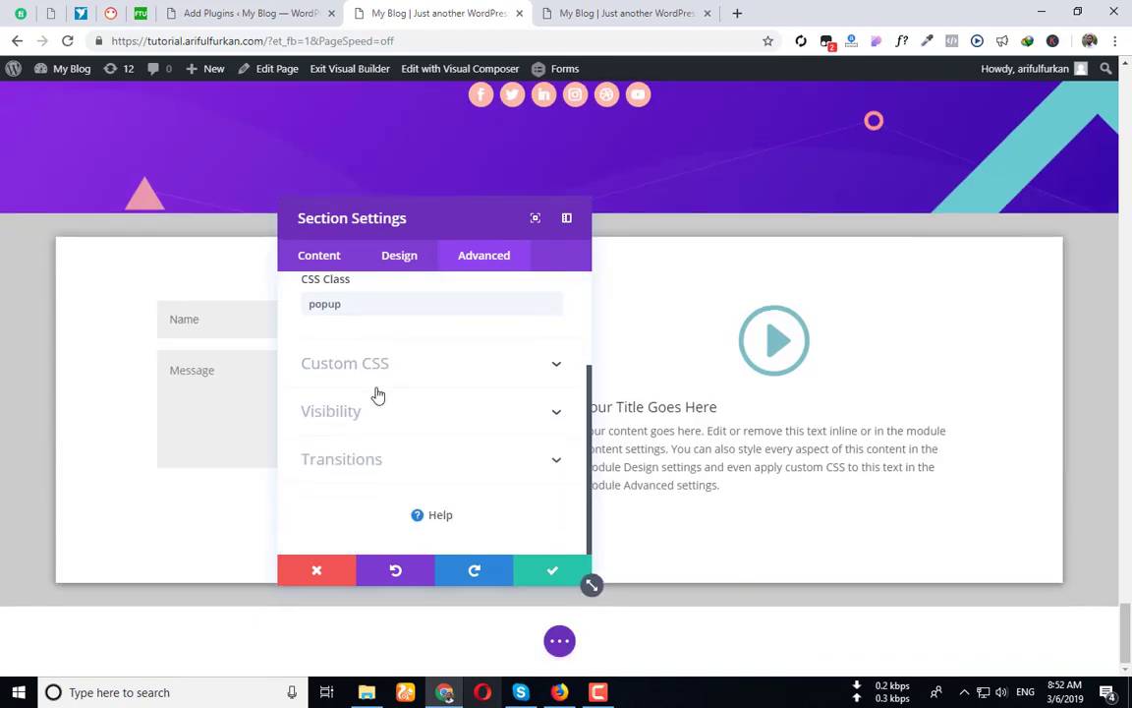
{"action": "scroll", "coordinate": [295, 391], "scroll_direction": "up", "scroll_amount": 3}
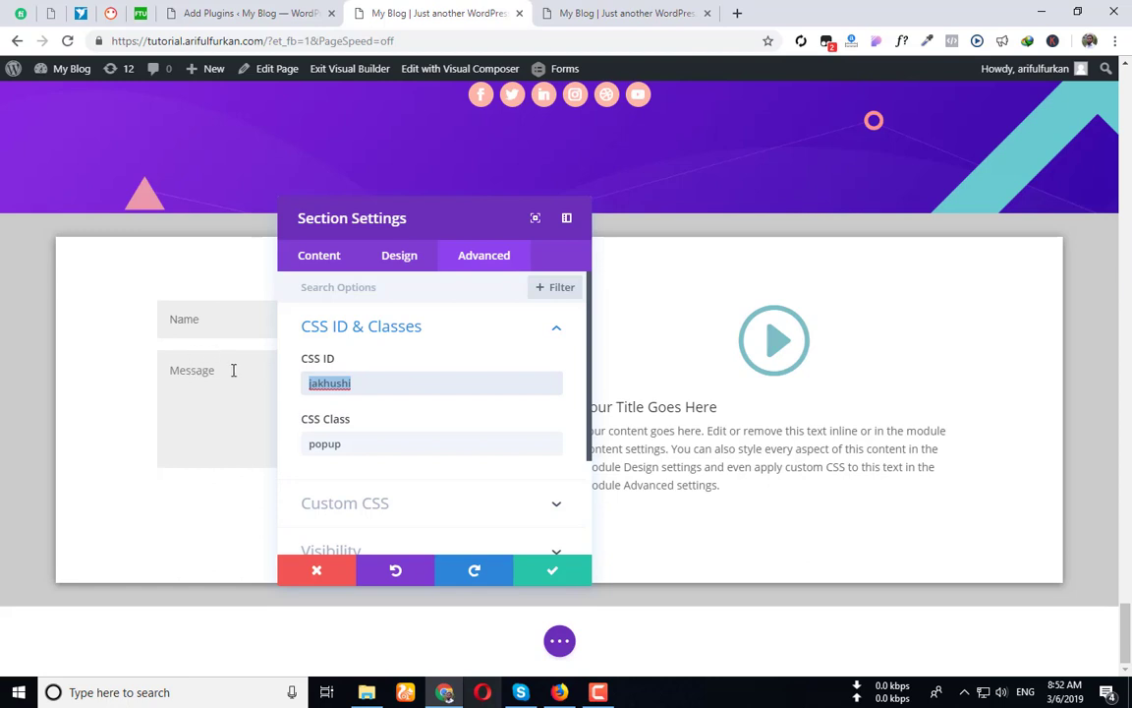
{"action": "left_click", "coordinate": [364, 378]}
{"action": "left_click_drag", "start_coordinate": [363, 382], "coordinate": [251, 381]}
{"action": "left_click", "coordinate": [318, 384]}
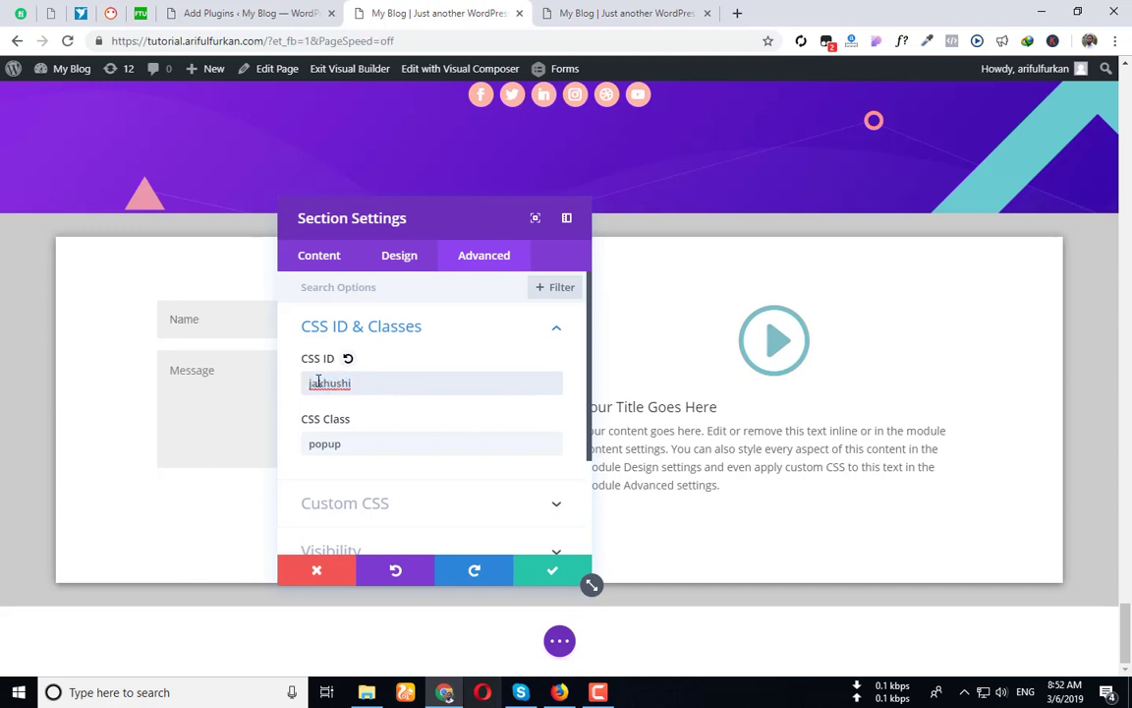
{"action": "left_click_drag", "start_coordinate": [392, 383], "coordinate": [261, 384]}
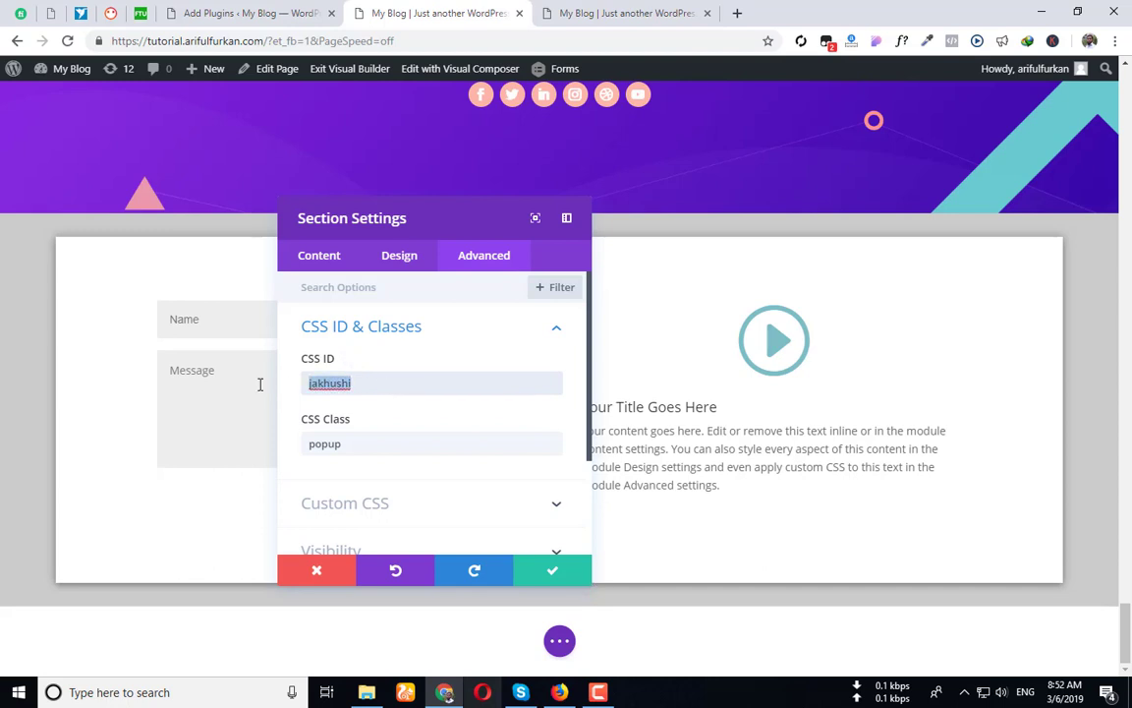
{"action": "left_click", "coordinate": [550, 570]}
Set the Schedule A Call button's link URL to #jakhushi, and save both the button and the page
{"action": "scroll", "coordinate": [546, 563], "scroll_direction": "up", "scroll_amount": 3}
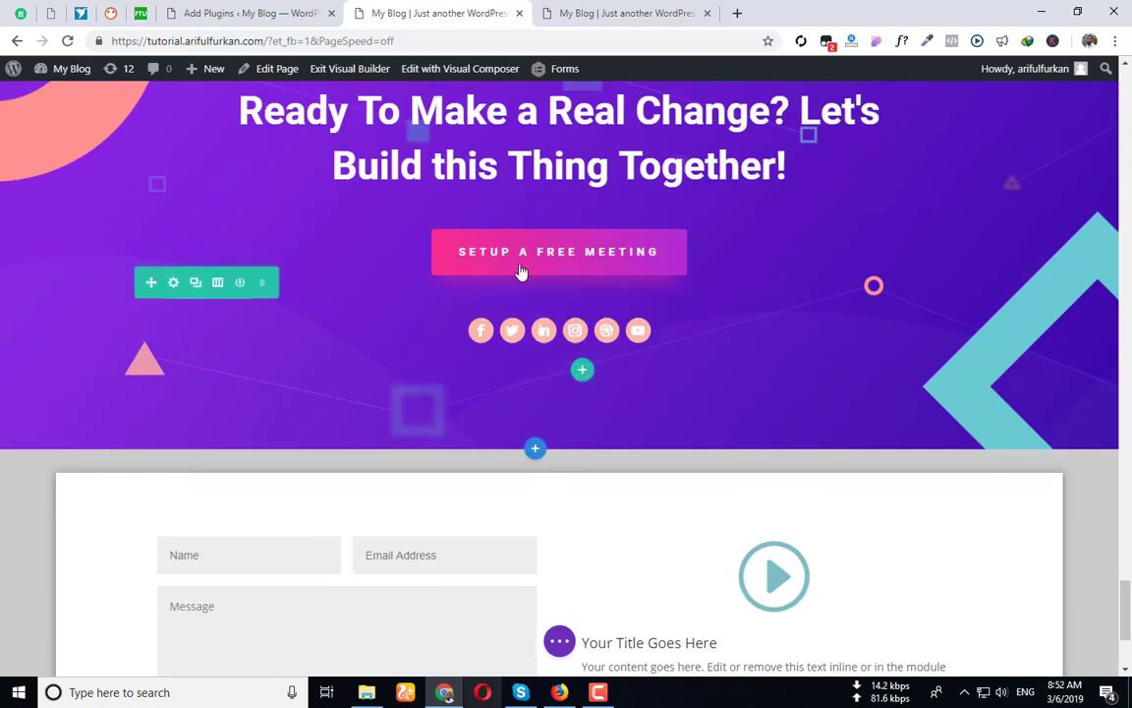
{"action": "scroll", "coordinate": [514, 267], "scroll_direction": "up", "scroll_amount": 20}
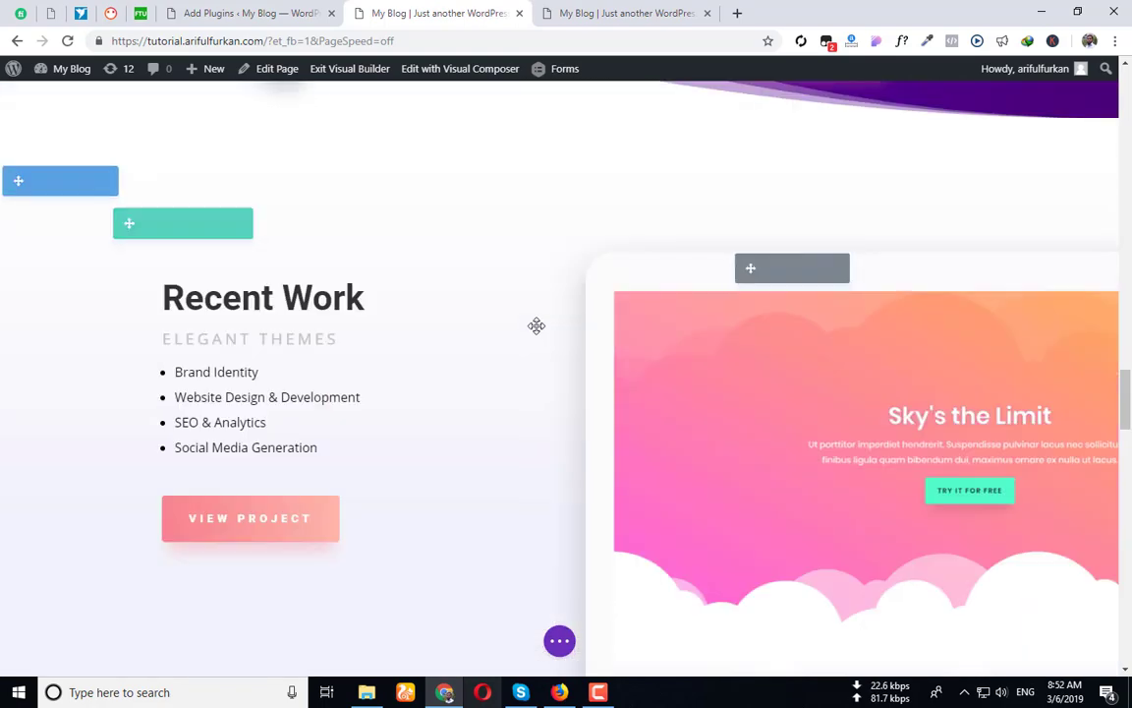
{"action": "scroll", "coordinate": [538, 313], "scroll_direction": "up", "scroll_amount": 15}
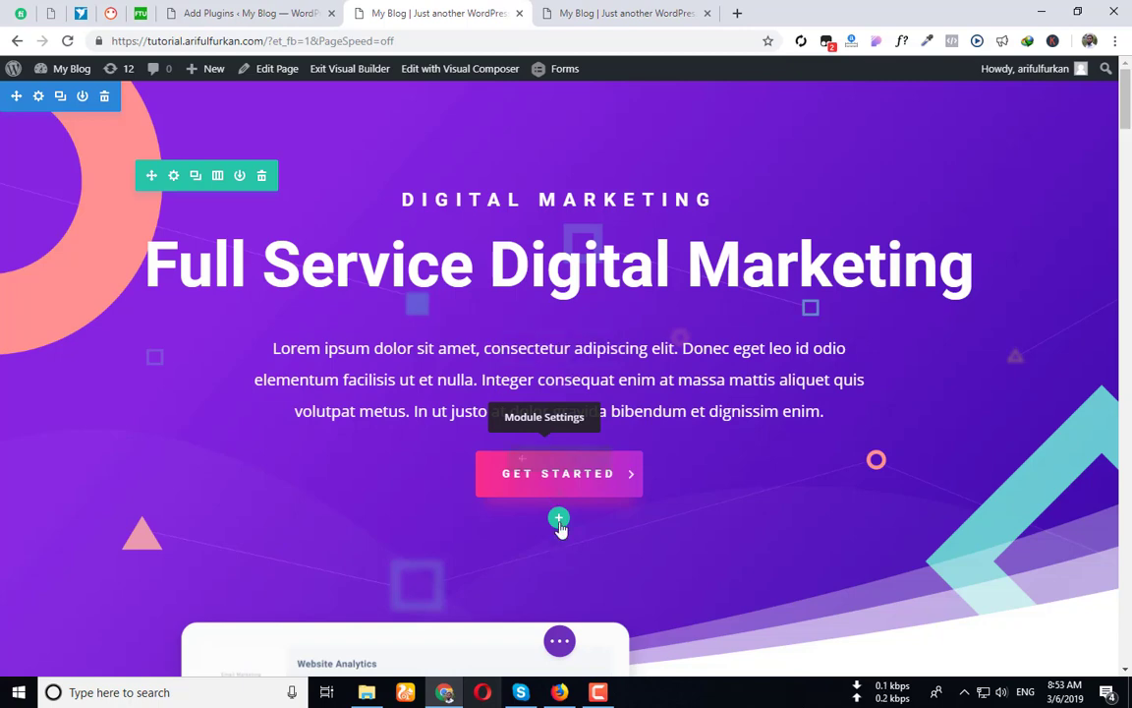
{"action": "scroll", "coordinate": [562, 527], "scroll_direction": "down", "scroll_amount": 7}
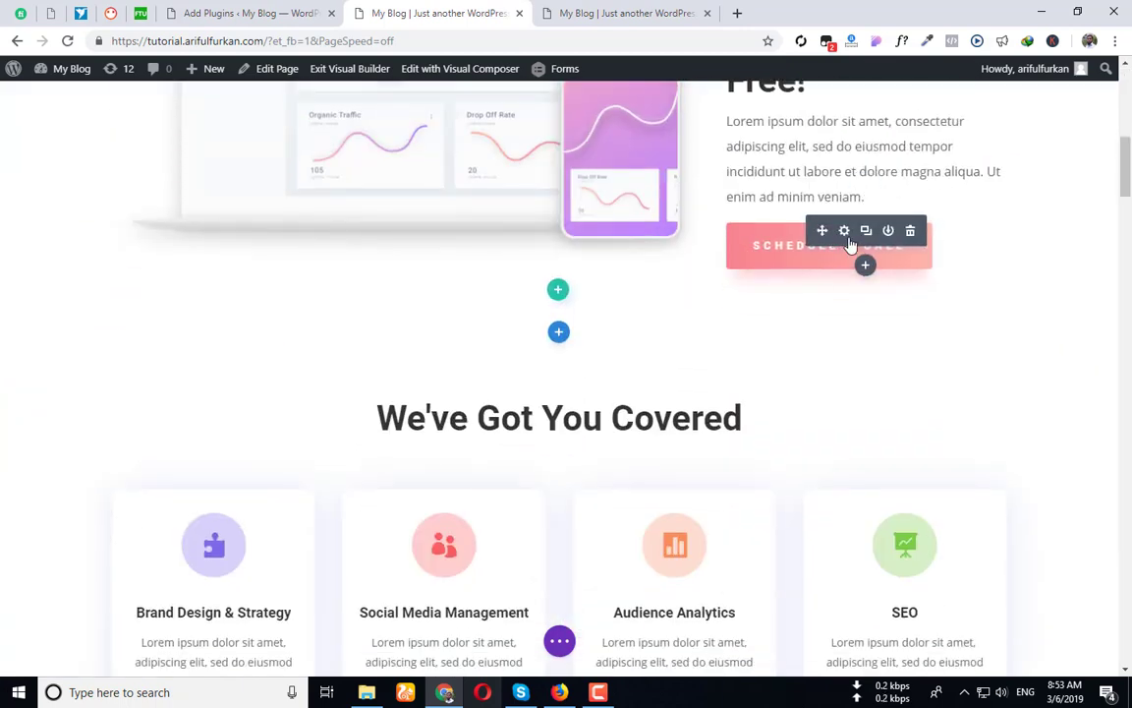
{"action": "left_click", "coordinate": [846, 233]}
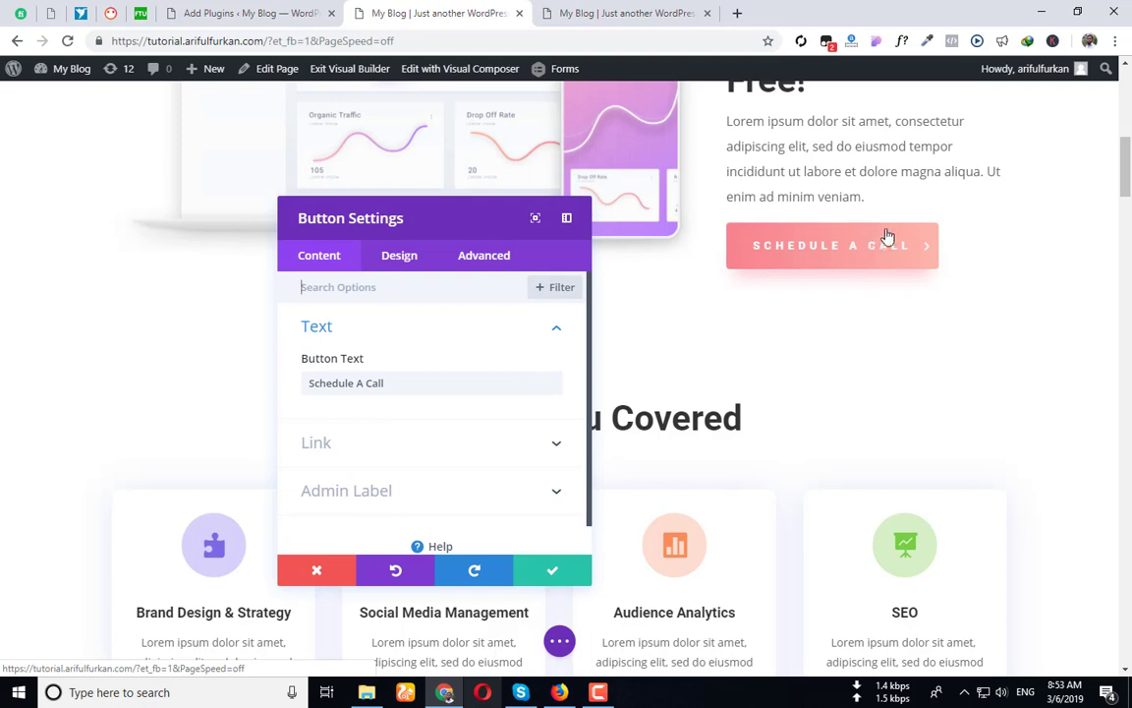
{"action": "scroll", "coordinate": [344, 471], "scroll_direction": "down", "scroll_amount": 1}
{"action": "left_click", "coordinate": [331, 420]}
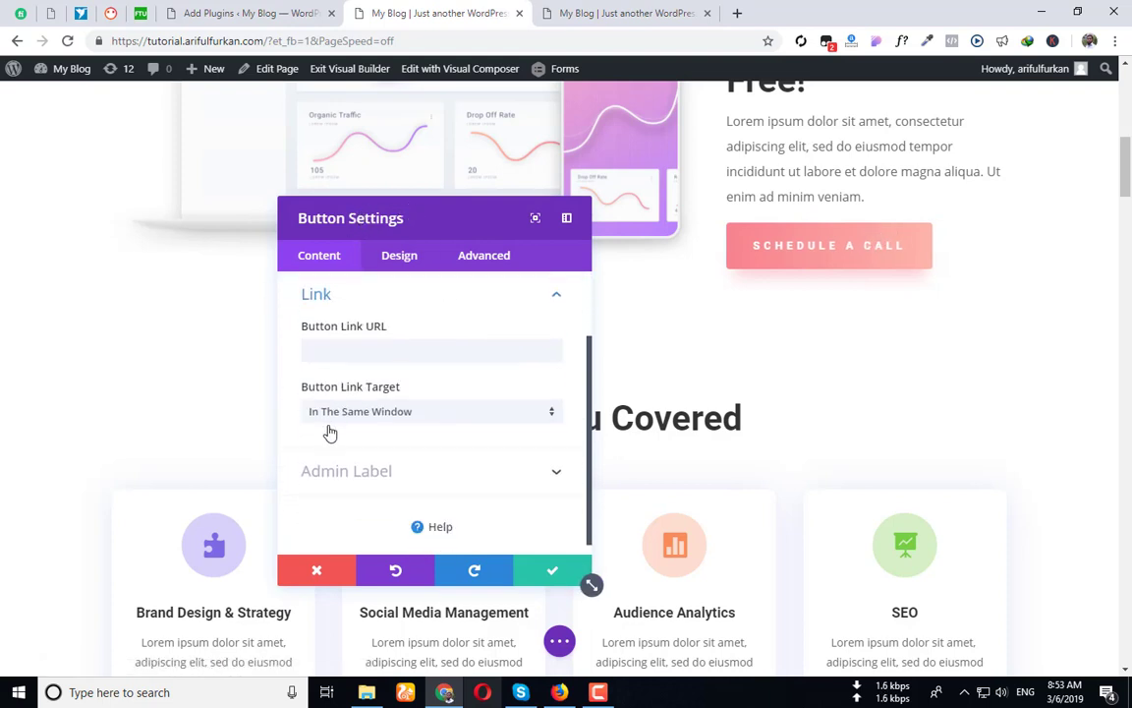
{"action": "left_click", "coordinate": [336, 346]}
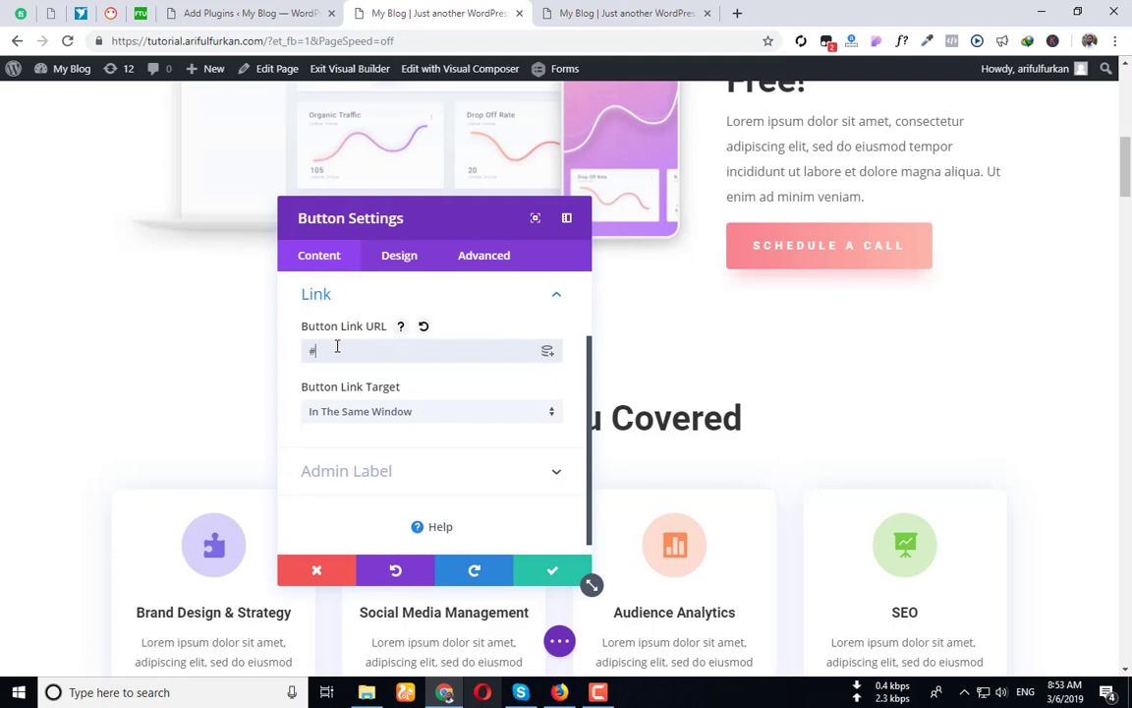
{"action": "key", "text": "ctrl+v"}
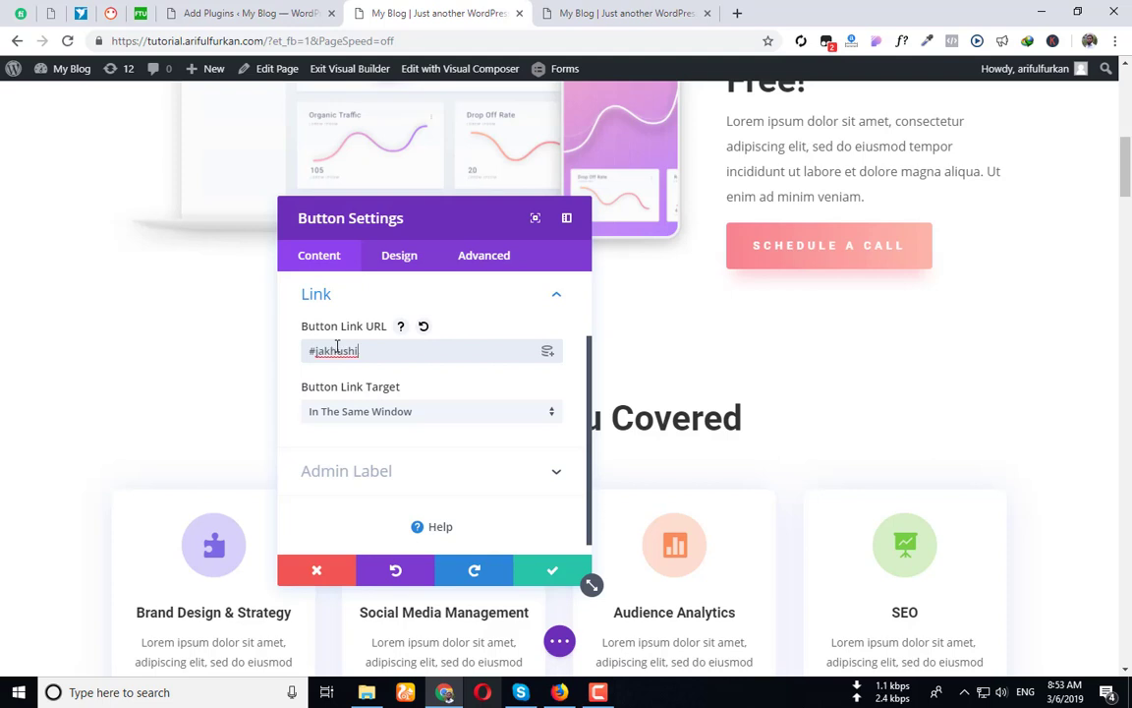
{"action": "left_click", "coordinate": [557, 570]}
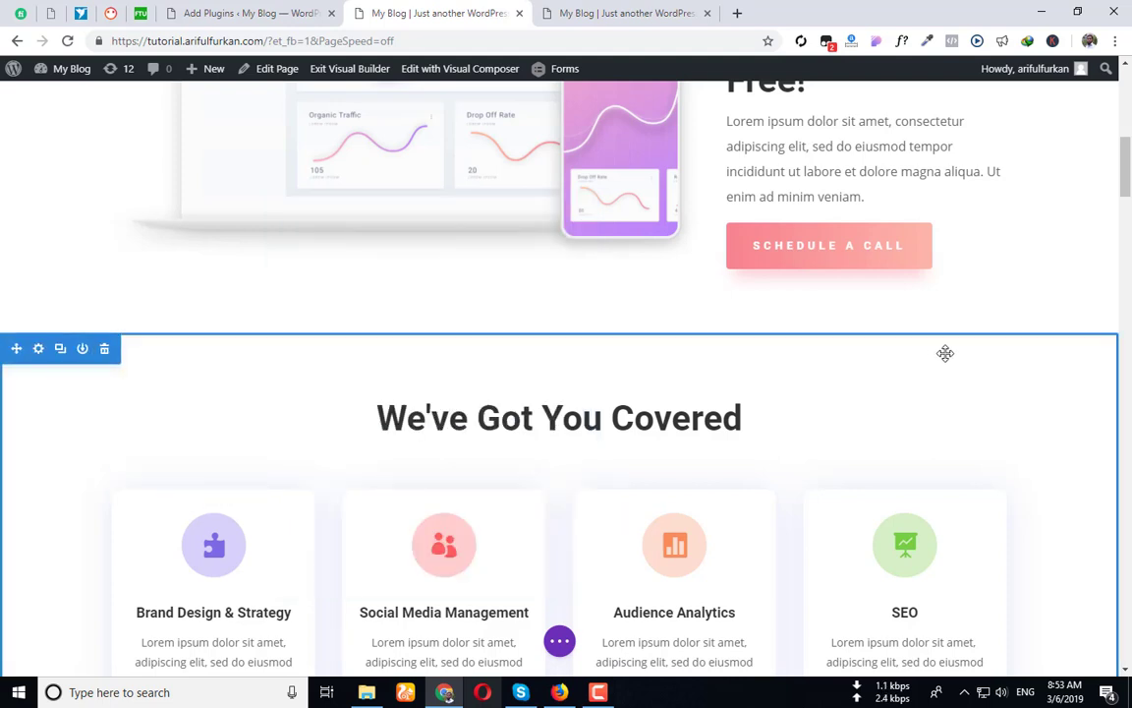
{"action": "key", "text": "ctrl+s"}
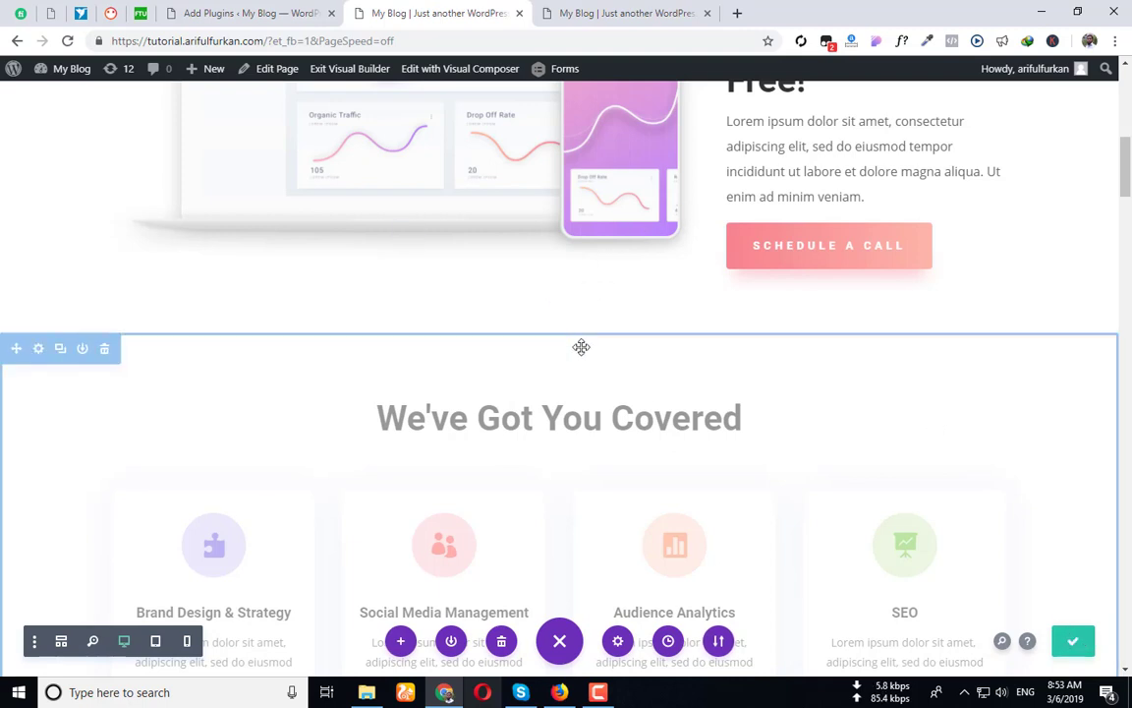
Reload the live home page, test the popup form from the Schedule A Call button, and close the popup
{"action": "left_click", "coordinate": [589, 13]}
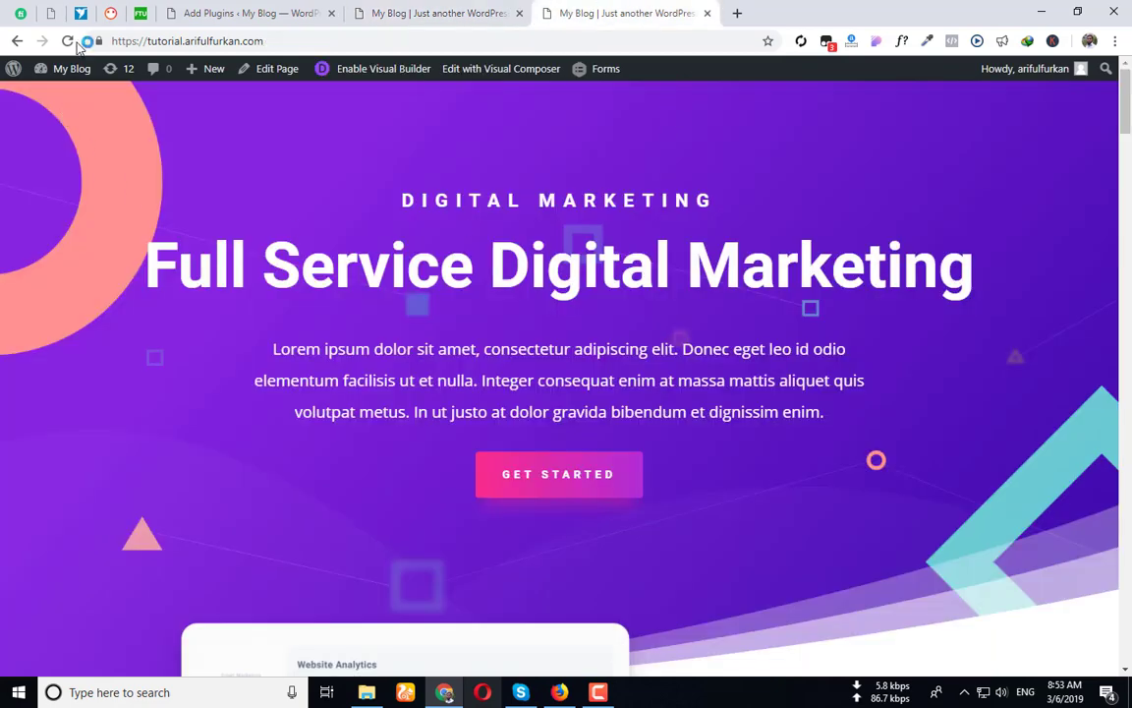
{"action": "left_click", "coordinate": [69, 41]}
{"action": "scroll", "coordinate": [496, 332], "scroll_direction": "down", "scroll_amount": 5}
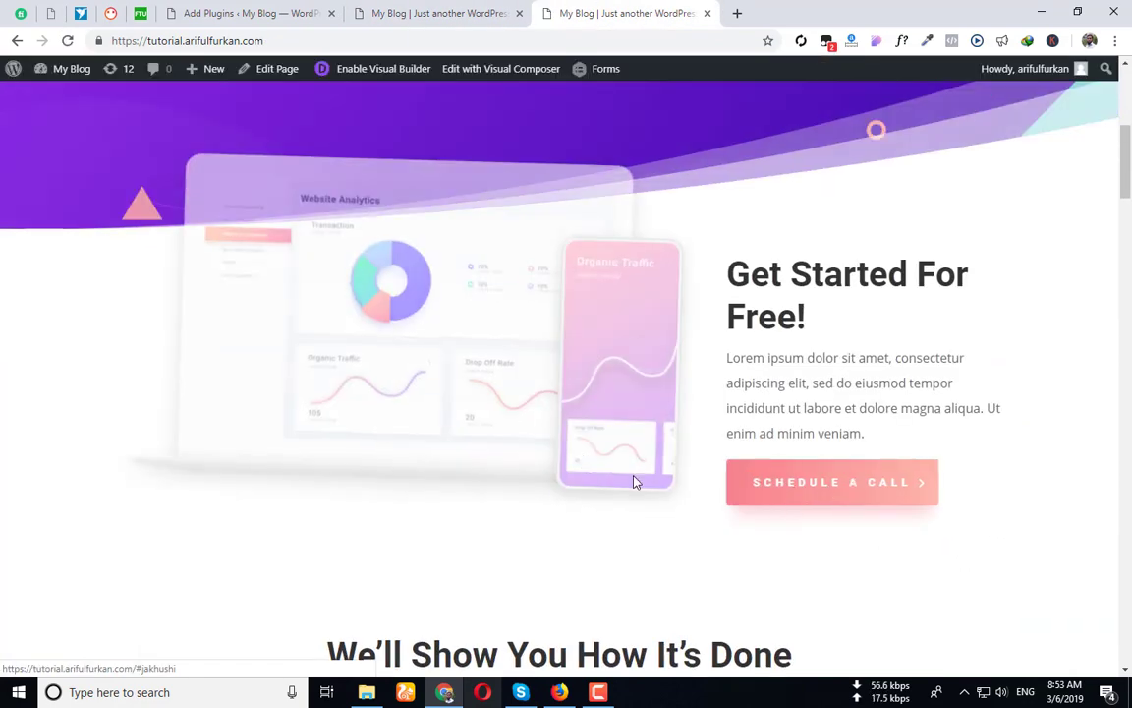
{"action": "left_click", "coordinate": [777, 487]}
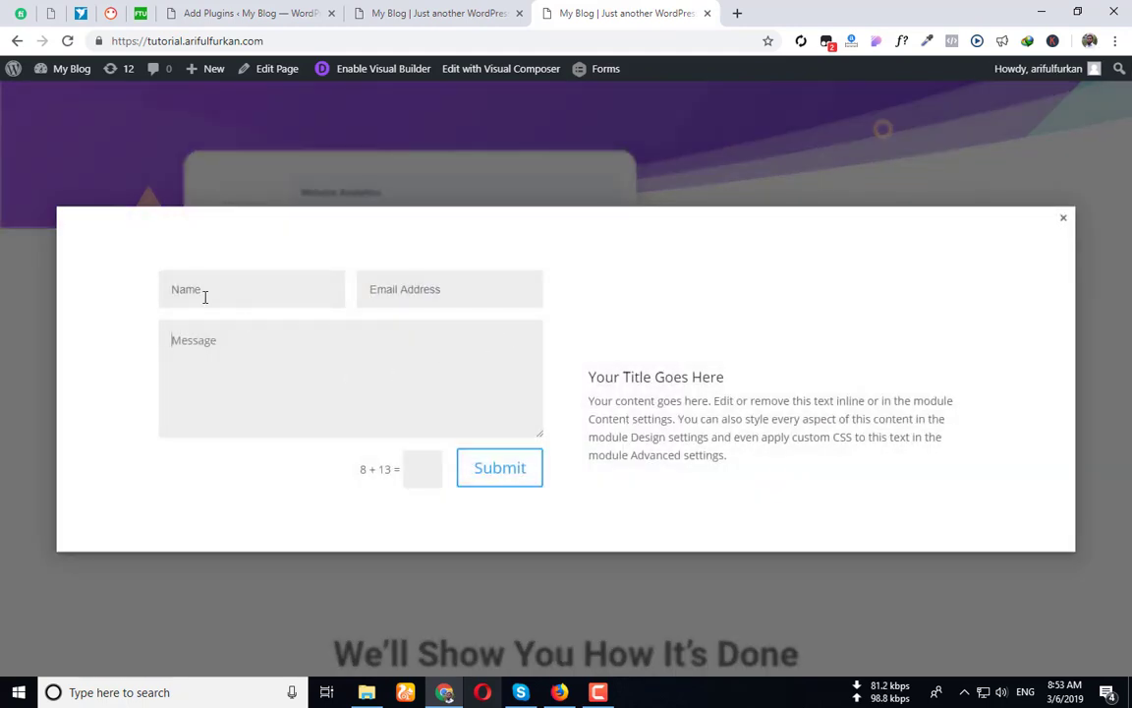
{"action": "left_click", "coordinate": [204, 296]}
{"action": "left_click", "coordinate": [429, 296]}
{"action": "left_click", "coordinate": [314, 381]}
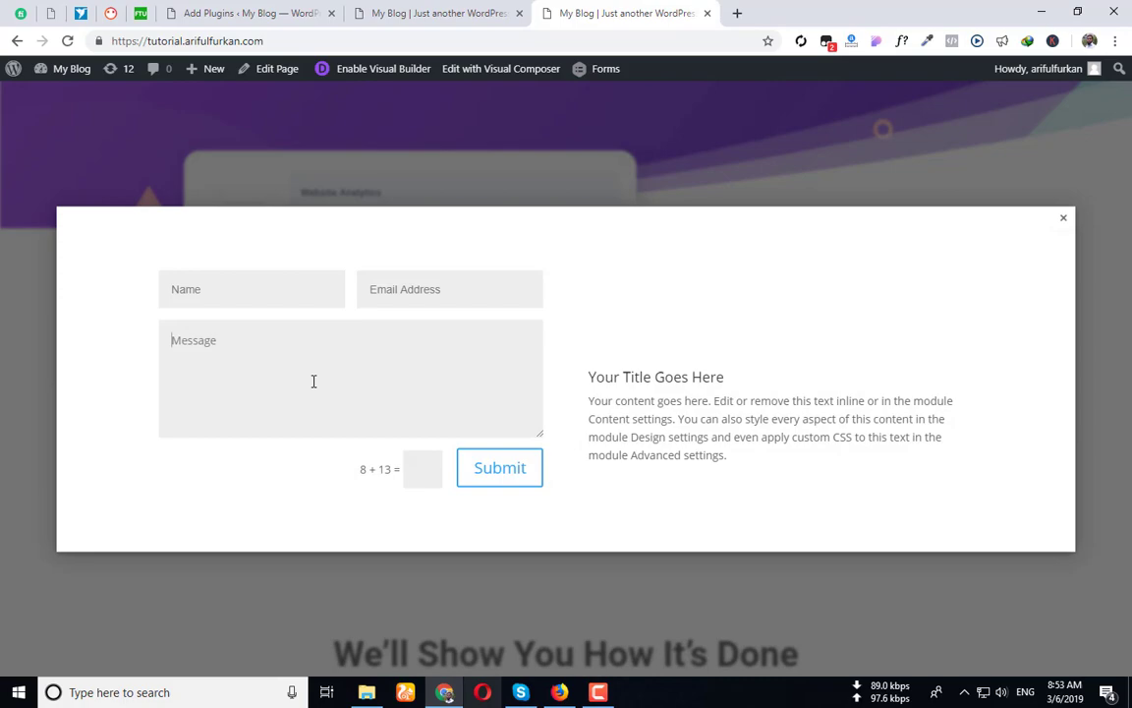
{"action": "left_click", "coordinate": [1063, 218]}
Compare the end of the live page with the builder page to check whether the popup section is hidden
{"action": "scroll", "coordinate": [619, 383], "scroll_direction": "down", "scroll_amount": 10}
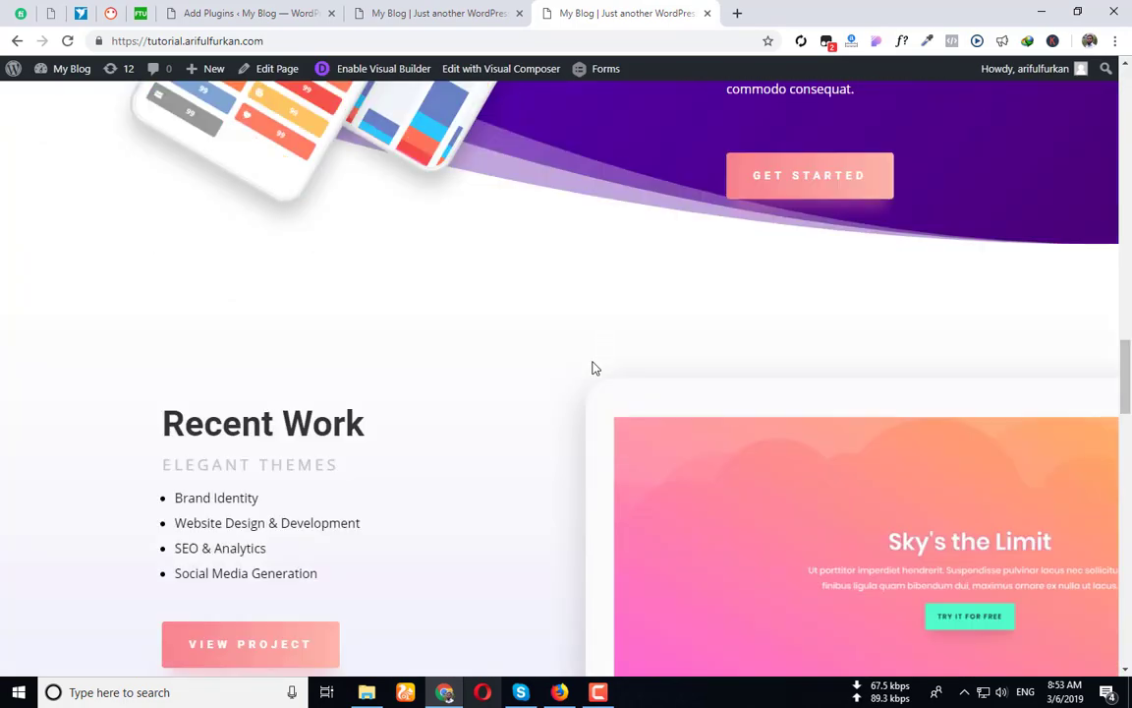
{"action": "scroll", "coordinate": [591, 393], "scroll_direction": "down", "scroll_amount": 15}
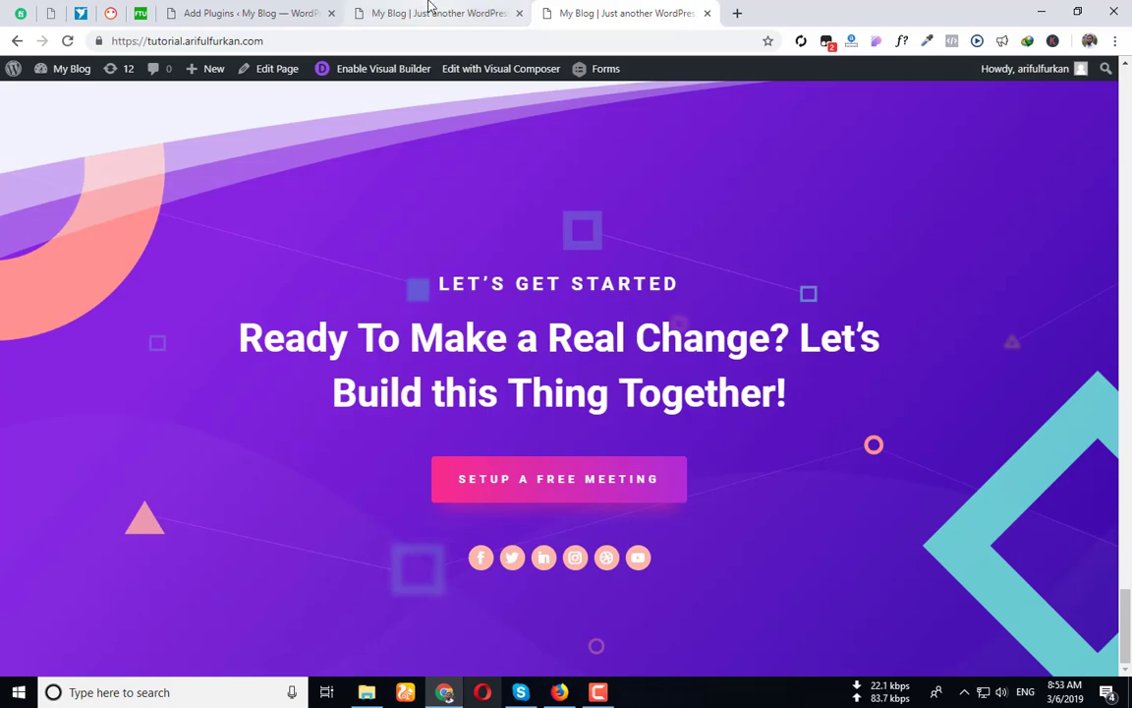
{"action": "left_click", "coordinate": [388, 12]}
{"action": "scroll", "coordinate": [403, 423], "scroll_direction": "down", "scroll_amount": 5}
{"action": "scroll", "coordinate": [398, 445], "scroll_direction": "down", "scroll_amount": 20}
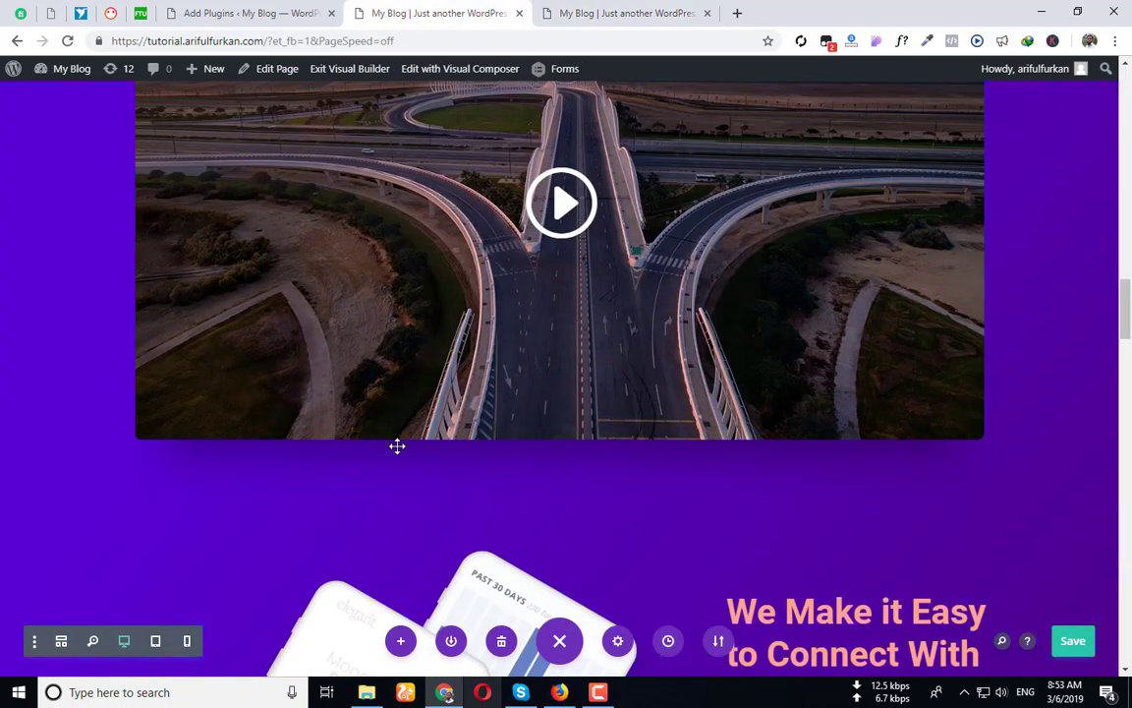
{"action": "scroll", "coordinate": [401, 440], "scroll_direction": "down", "scroll_amount": 10}
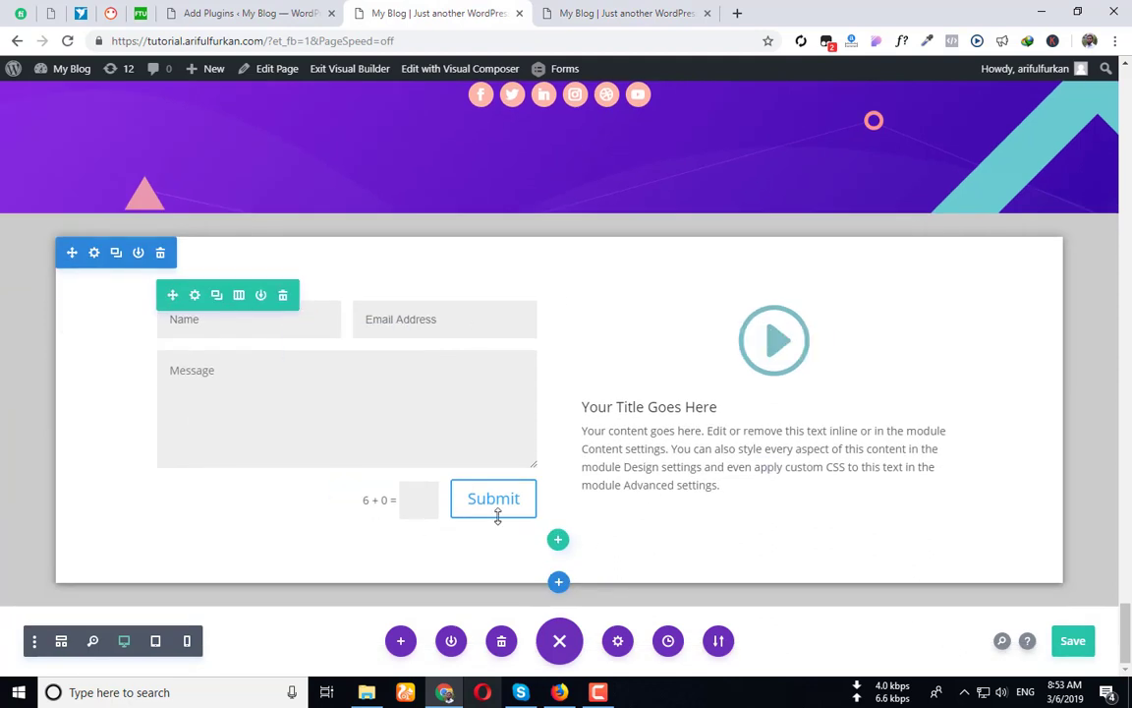
Review the Setup A Free Meeting, View Project and Get Started buttons on the live page as possible popup triggers
{"action": "left_click", "coordinate": [565, 13]}
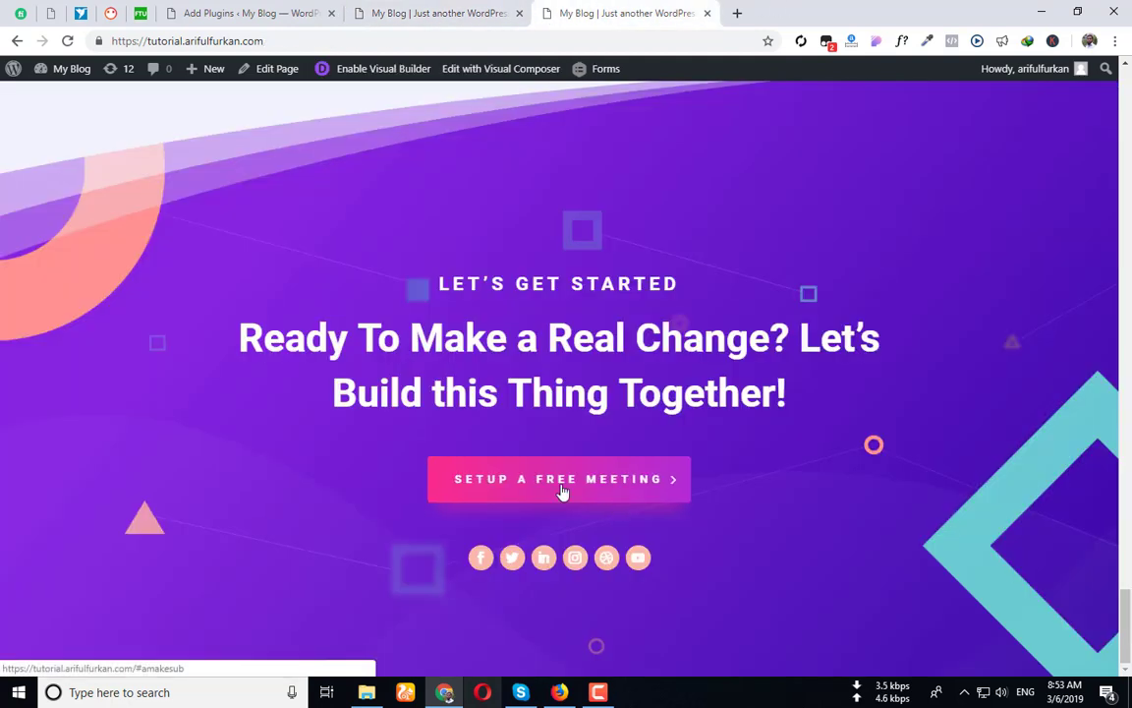
{"action": "scroll", "coordinate": [720, 430], "scroll_direction": "up", "scroll_amount": 5}
{"action": "scroll", "coordinate": [722, 425], "scroll_direction": "up", "scroll_amount": 10}
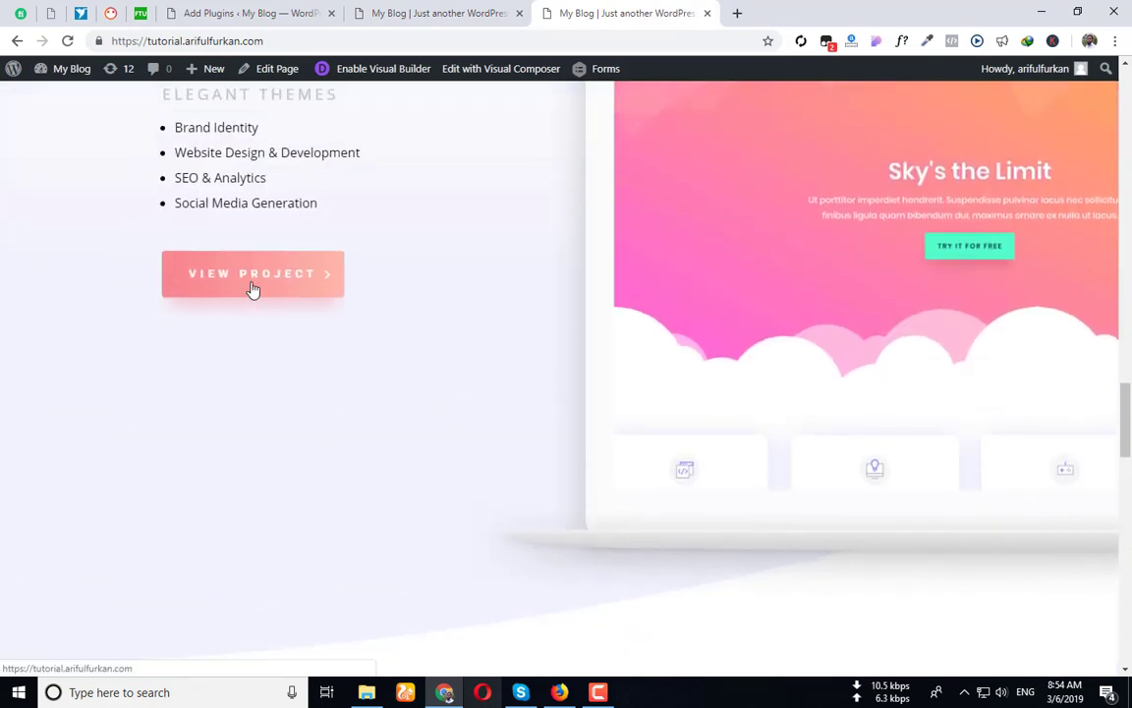
{"action": "scroll", "coordinate": [252, 288], "scroll_direction": "up", "scroll_amount": 2}
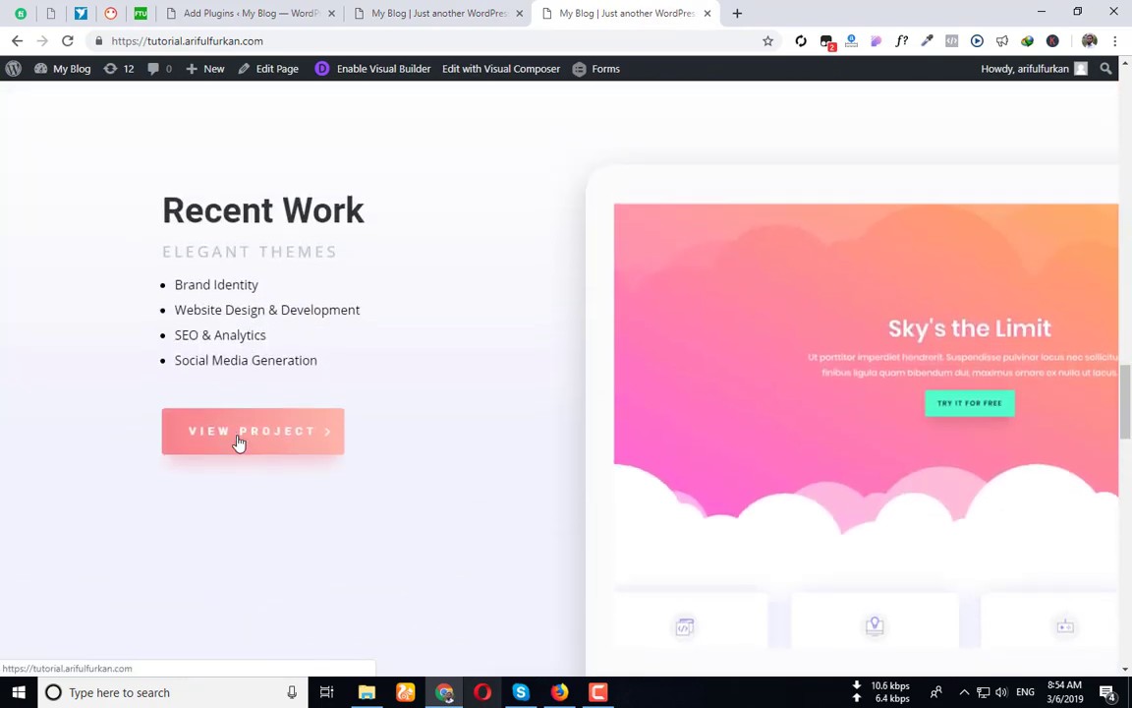
{"action": "scroll", "coordinate": [286, 445], "scroll_direction": "down", "scroll_amount": 15}
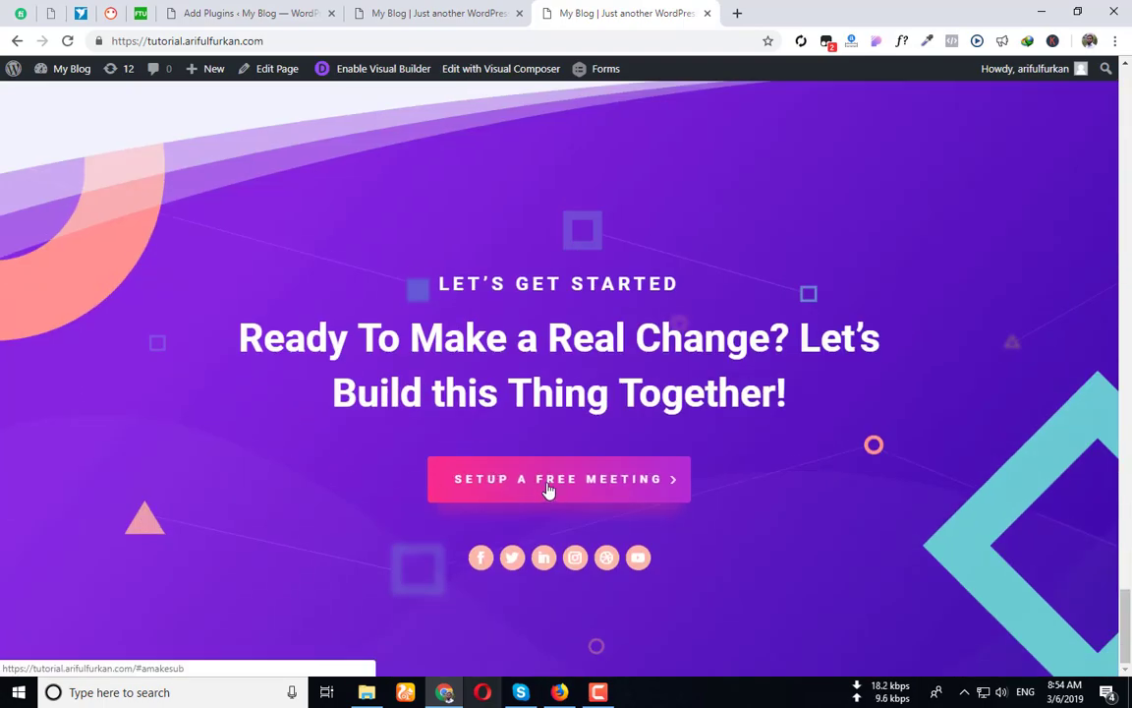
{"action": "scroll", "coordinate": [515, 488], "scroll_direction": "up", "scroll_amount": 20}
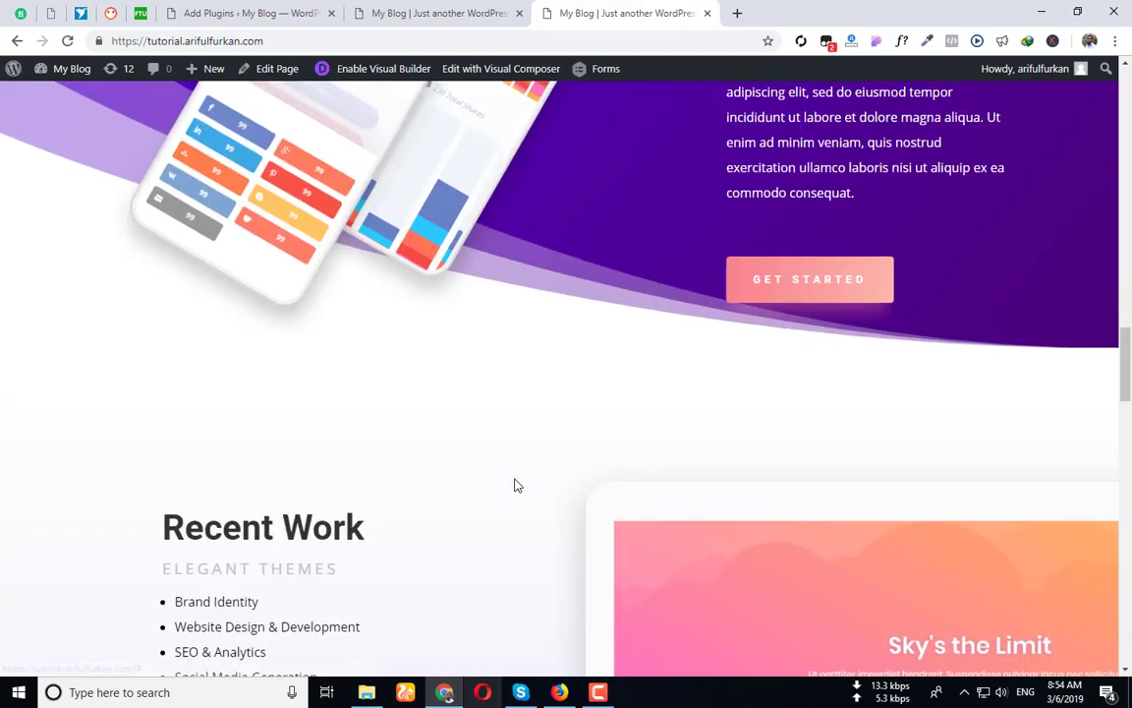
{"action": "scroll", "coordinate": [515, 485], "scroll_direction": "up", "scroll_amount": 15}
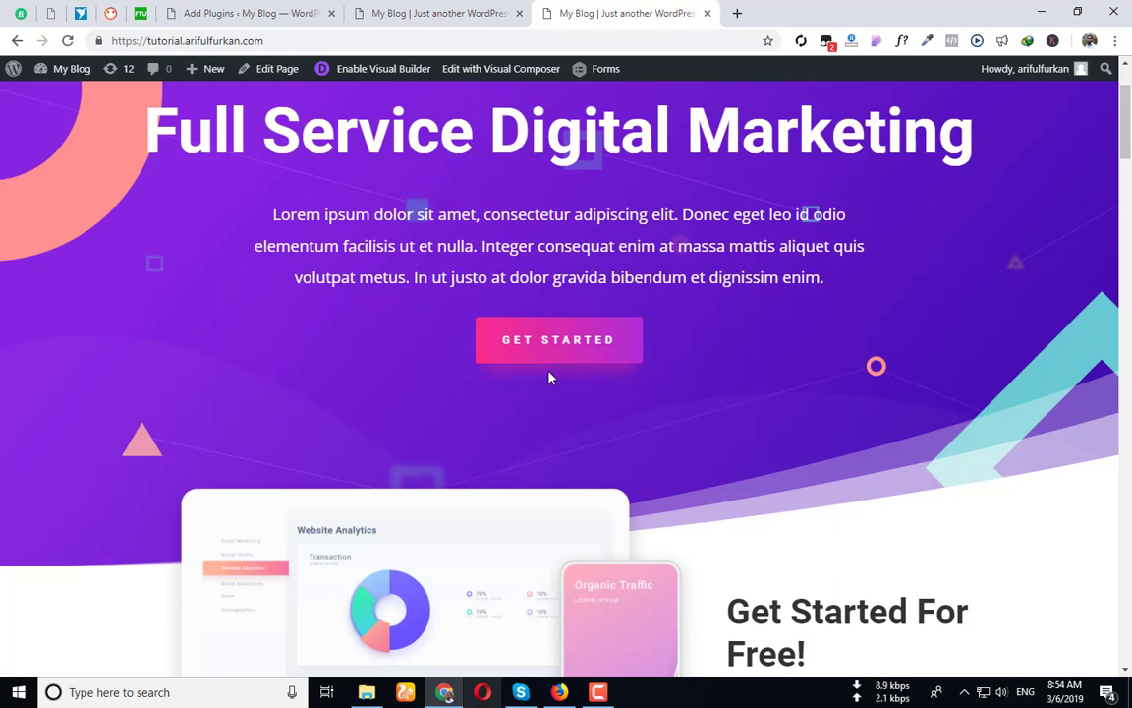
In the builder, insert a regular section with a single-column row below the contact form popup section
{"action": "left_click", "coordinate": [468, 11]}
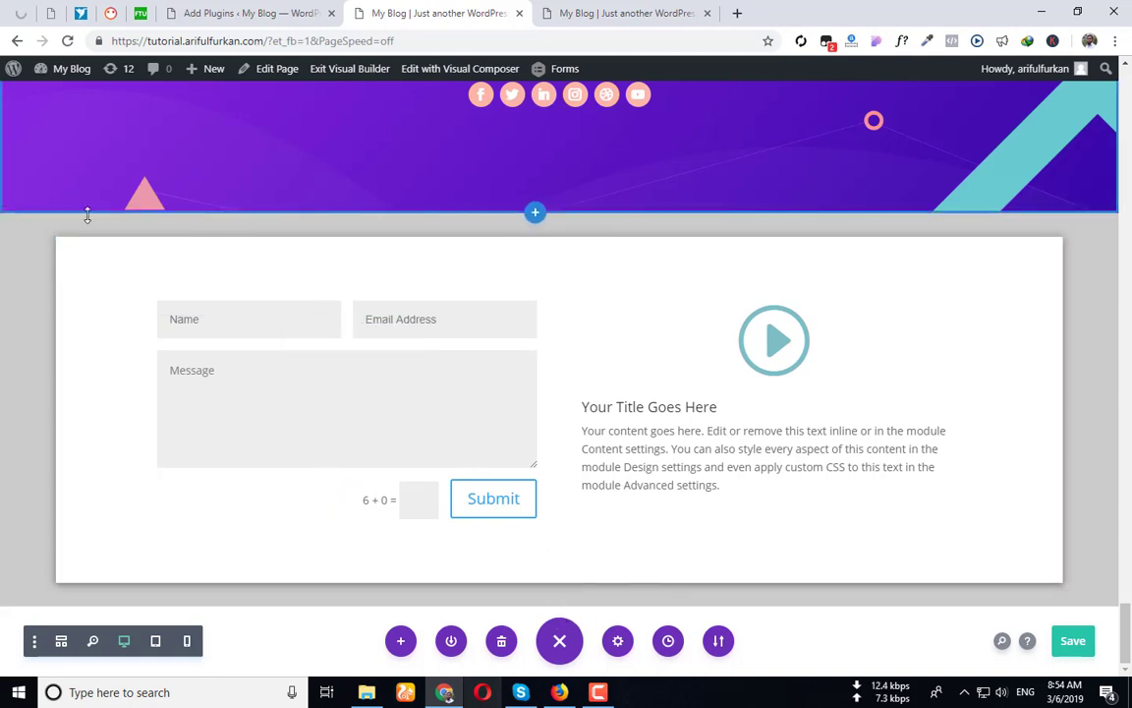
{"action": "left_click", "coordinate": [559, 581]}
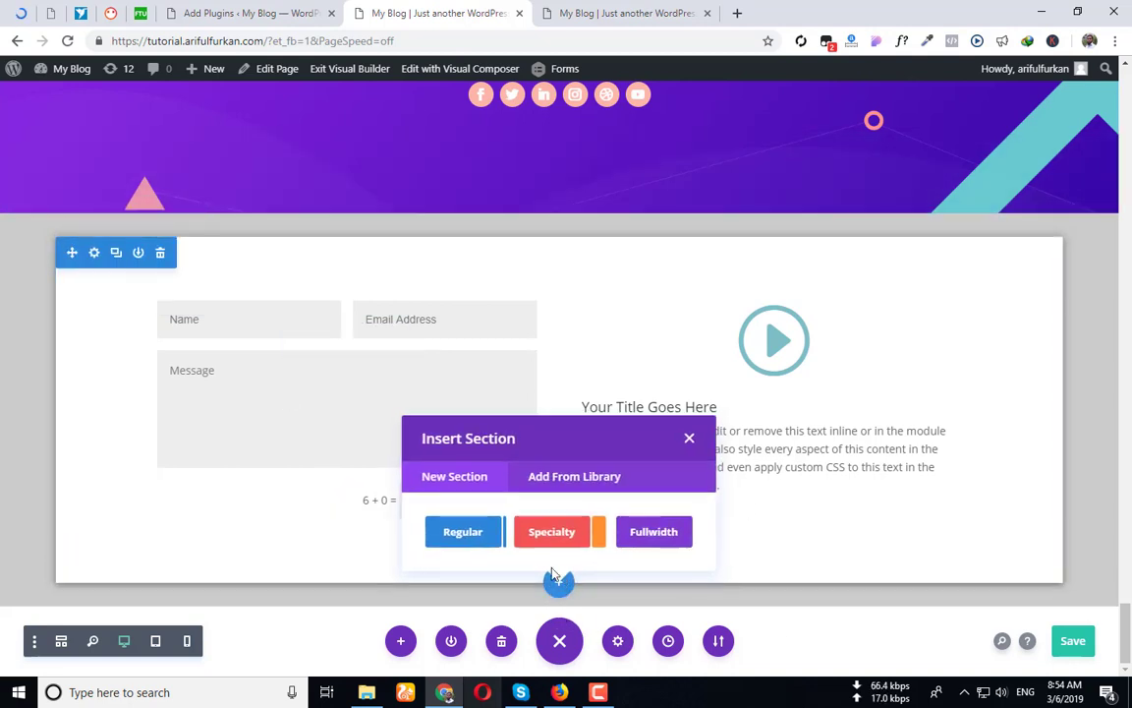
{"action": "left_click", "coordinate": [462, 532]}
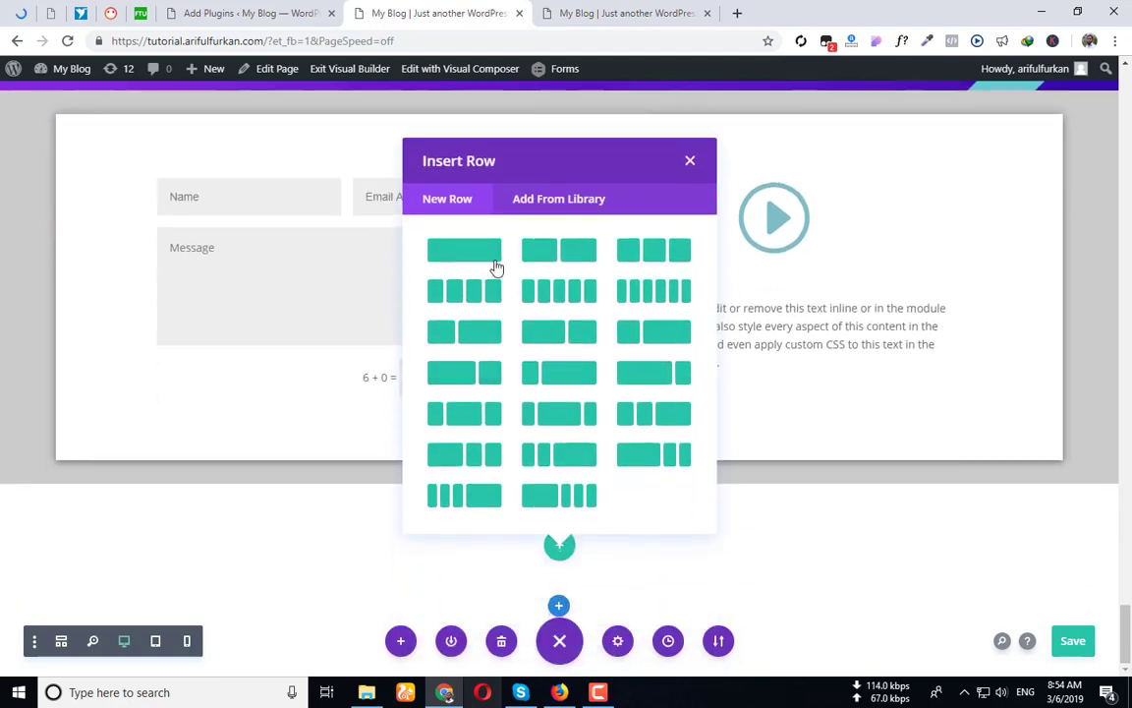
{"action": "left_click", "coordinate": [450, 258]}
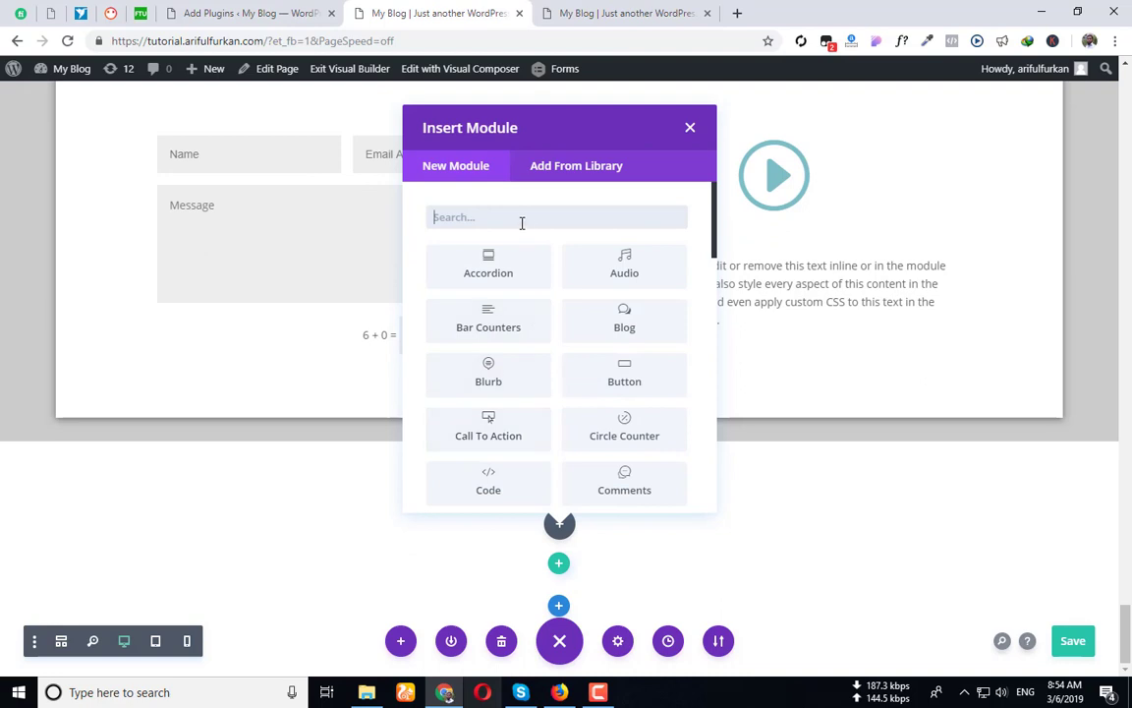
Add a Pricing Tables module to the new row and save it with its default content
{"action": "type", "text": "t"}
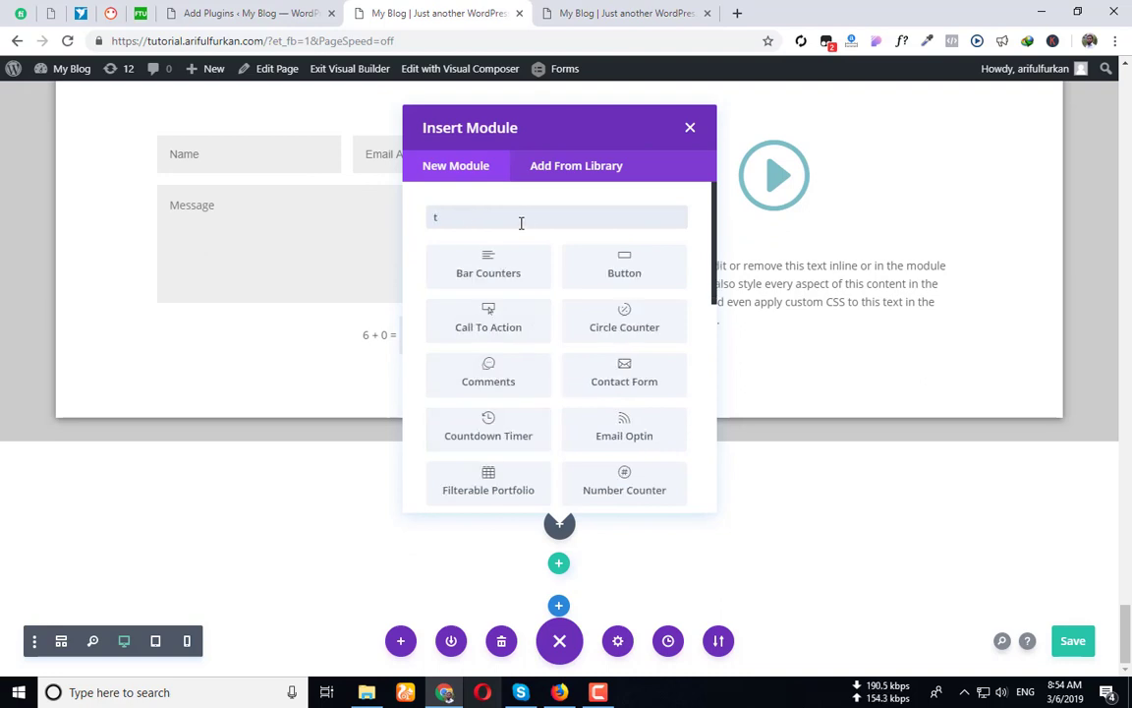
{"action": "key", "text": "BackSpace"}
{"action": "type", "text": "pri"}
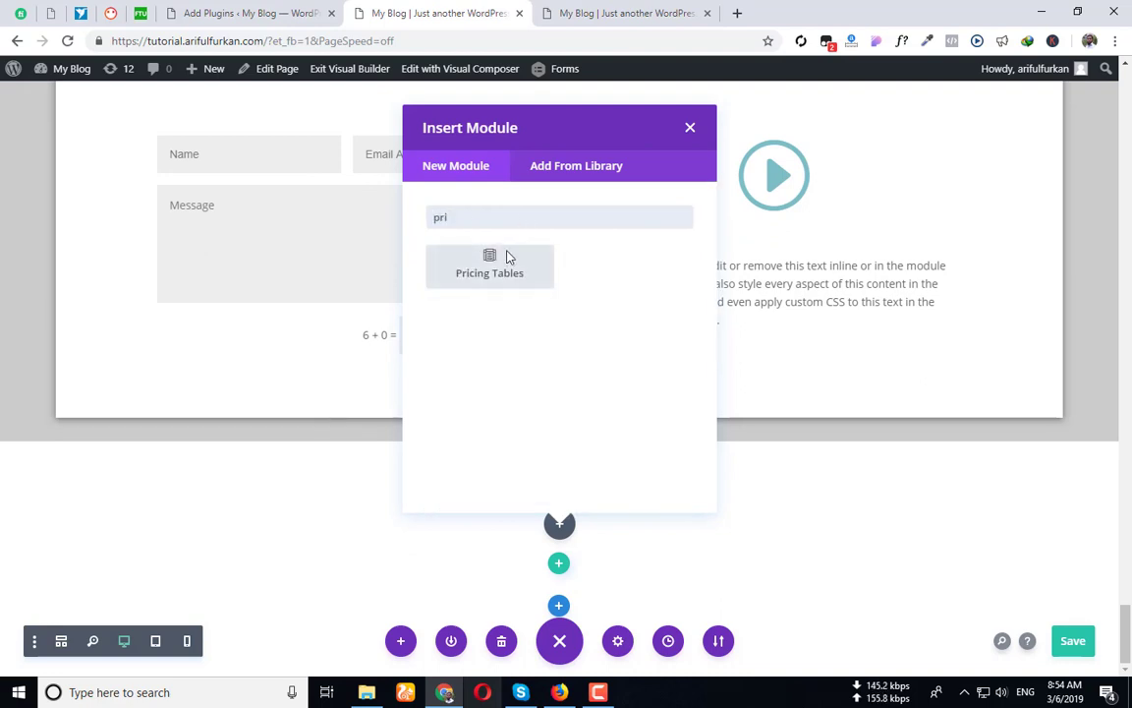
{"action": "left_click", "coordinate": [508, 257]}
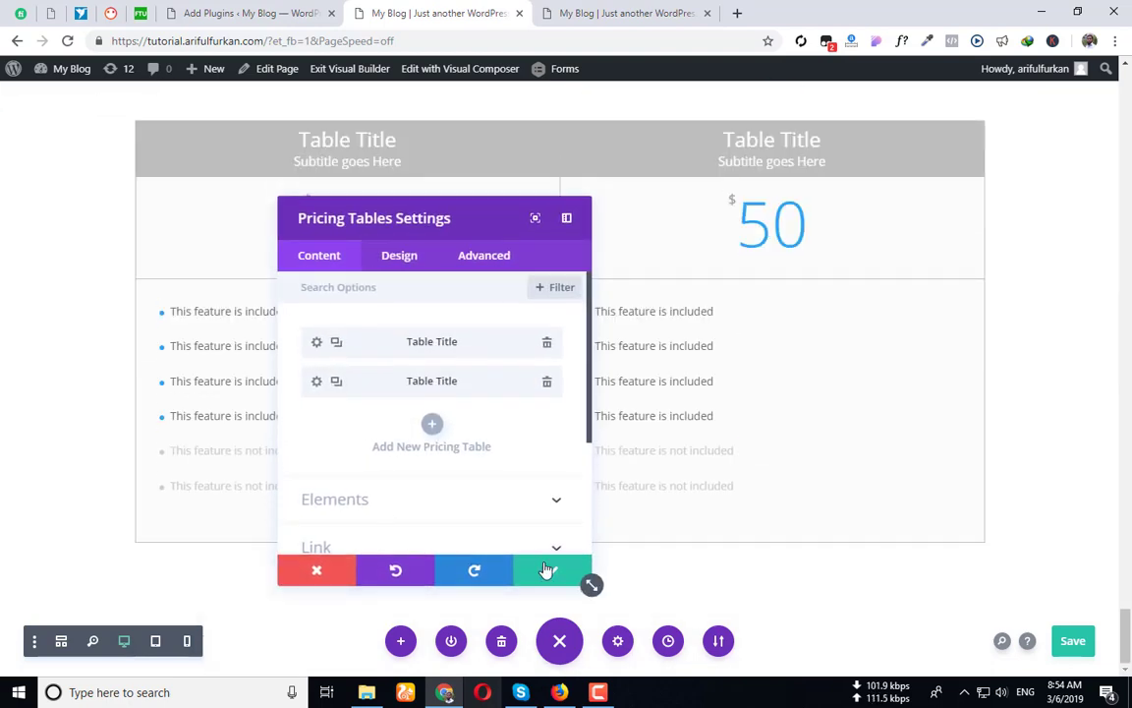
{"action": "left_click", "coordinate": [547, 570]}
Give the pricing table section the CSS class popup and the CSS ID omg, and save the section settings
{"action": "scroll", "coordinate": [138, 303], "scroll_direction": "up", "scroll_amount": 2}
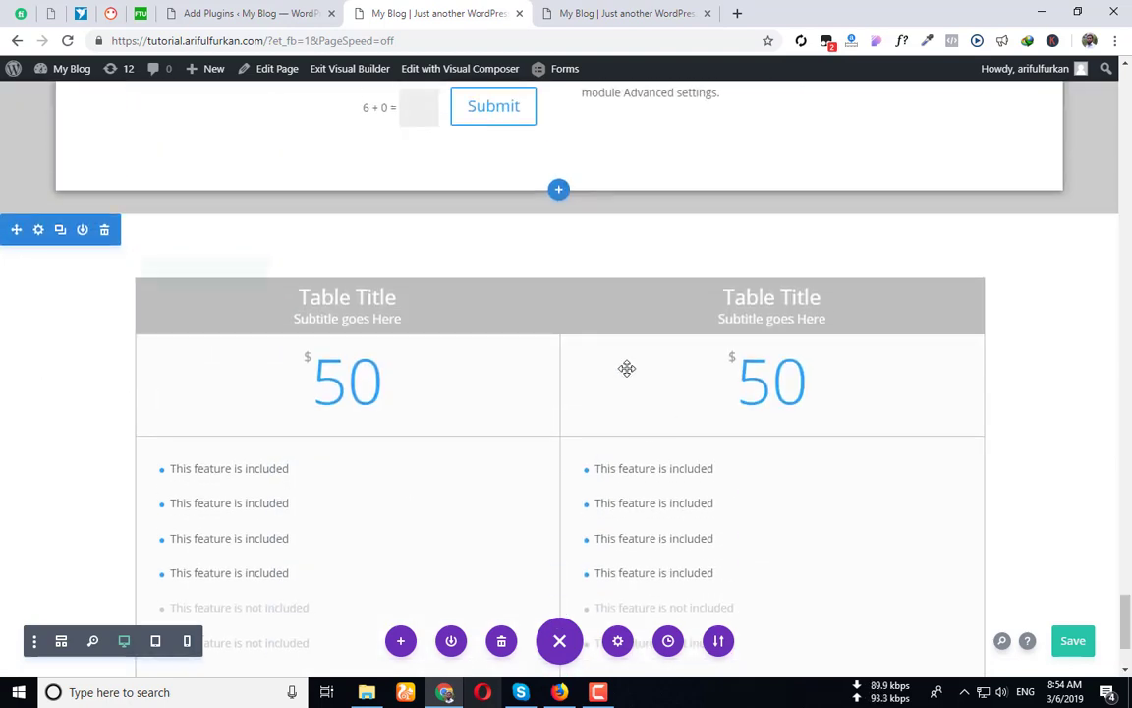
{"action": "left_click", "coordinate": [40, 232]}
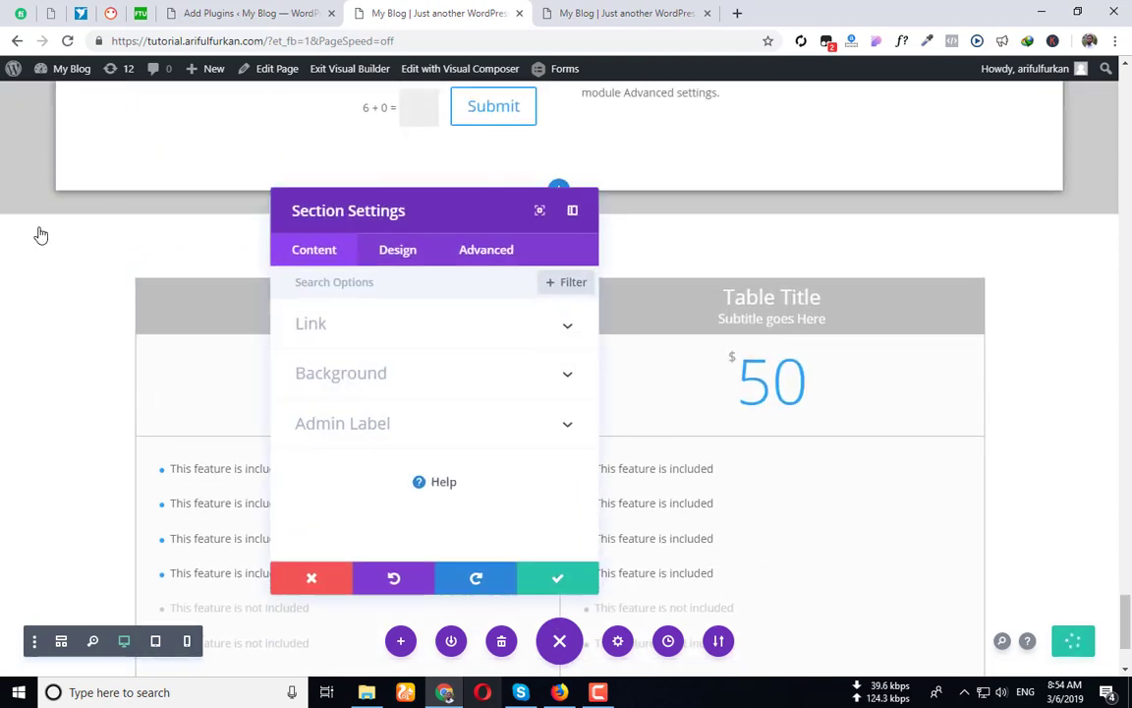
{"action": "left_click", "coordinate": [480, 256]}
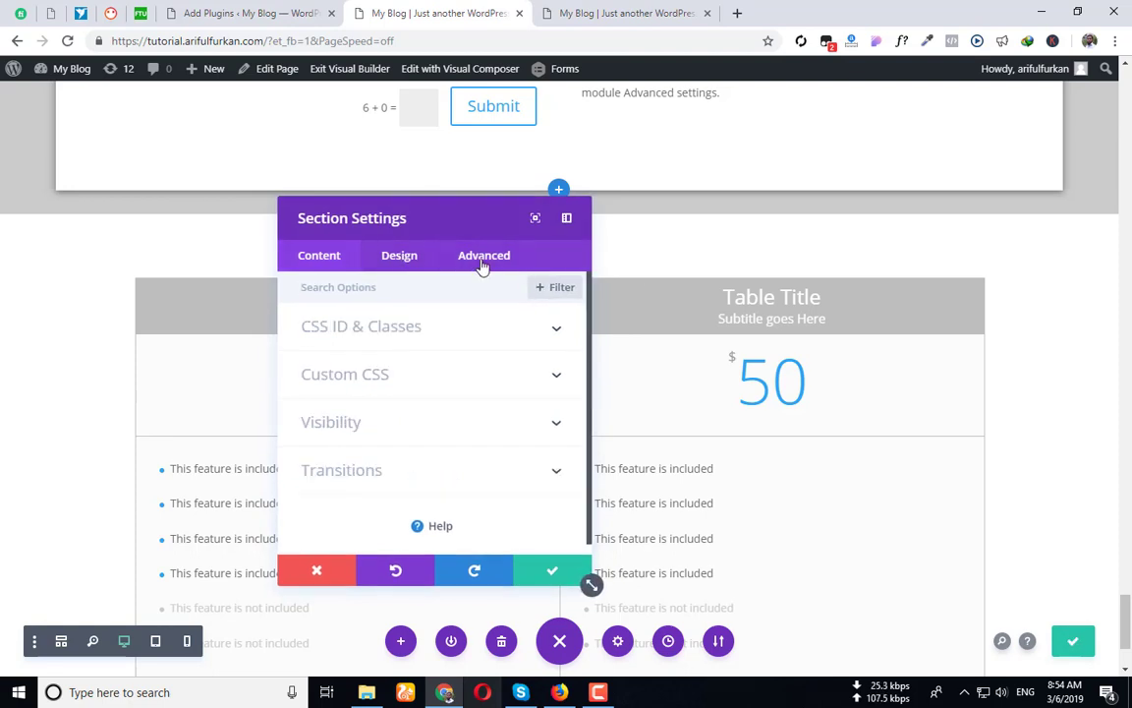
{"action": "left_click", "coordinate": [405, 332]}
{"action": "left_click", "coordinate": [347, 443]}
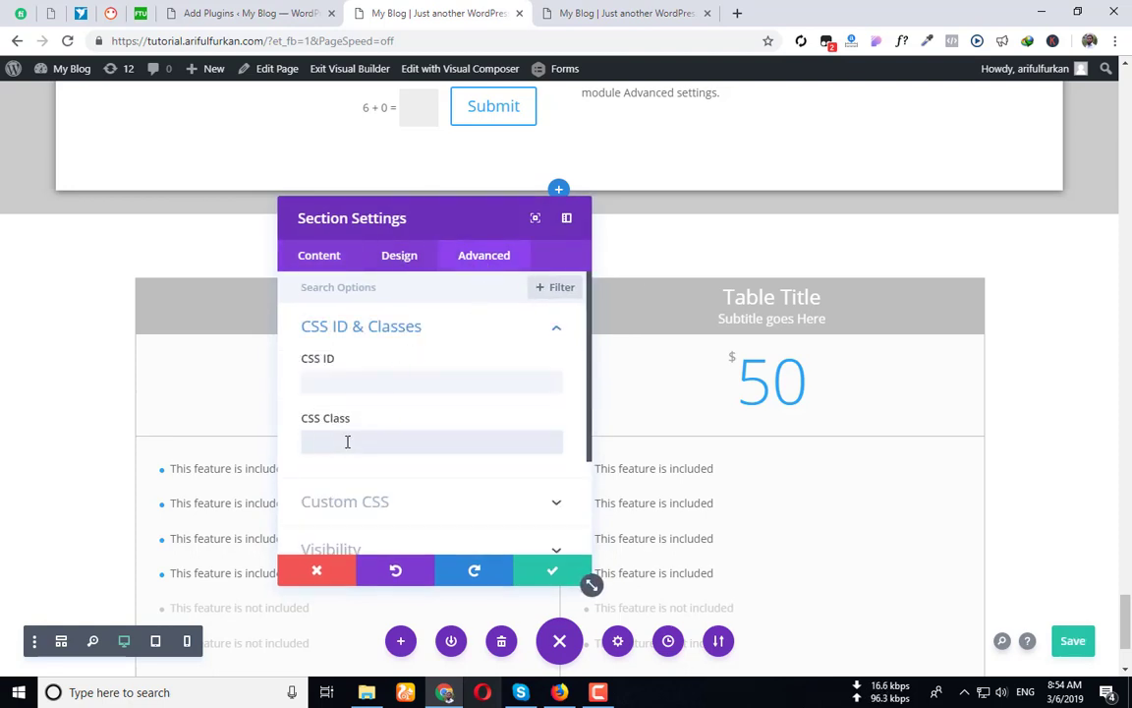
{"action": "type", "text": "popup"}
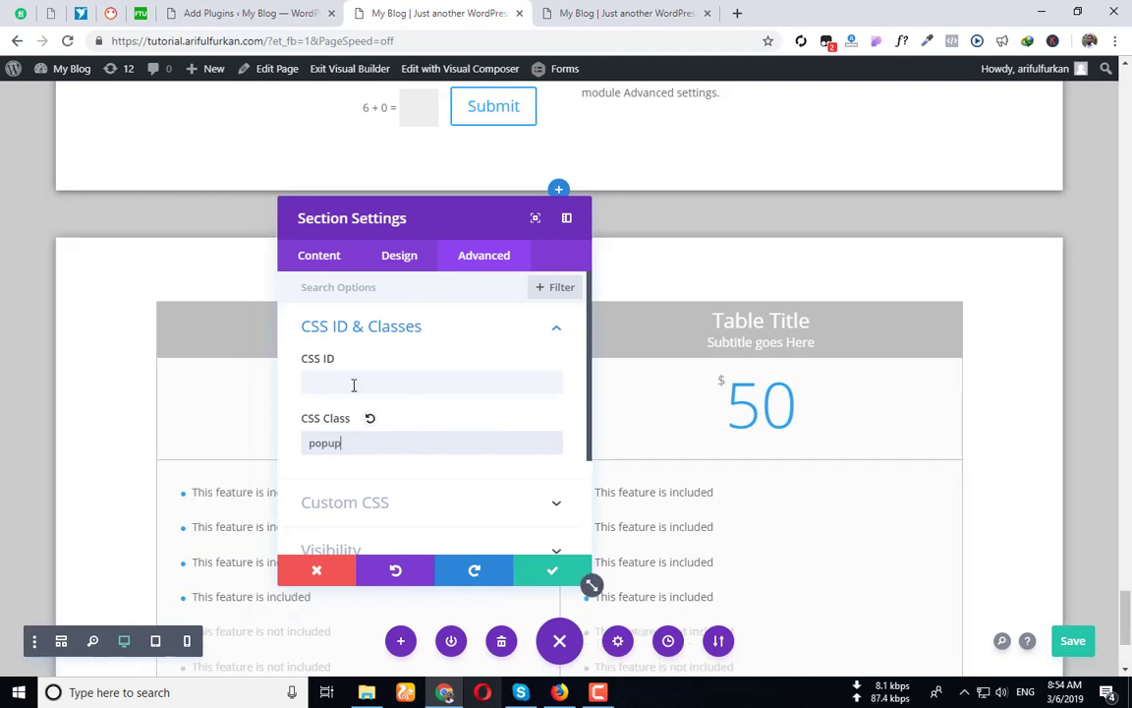
{"action": "type", "text": "omg"}
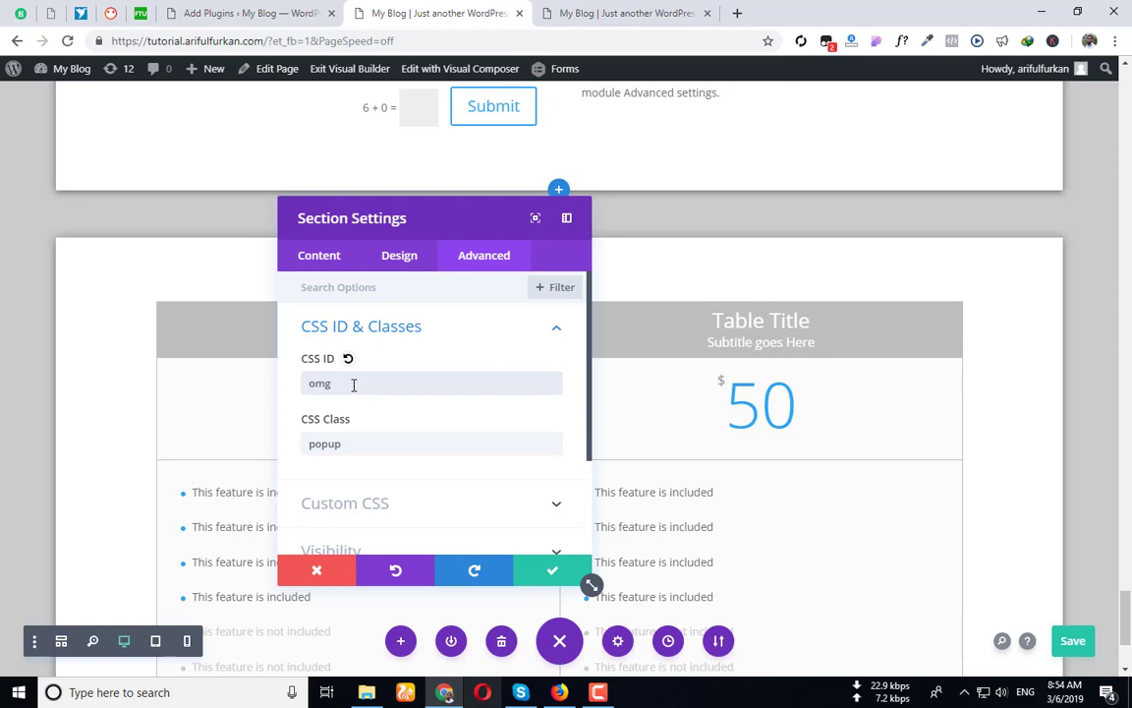
{"action": "left_click_drag", "start_coordinate": [353, 385], "coordinate": [285, 386]}
{"action": "left_click", "coordinate": [548, 572]}
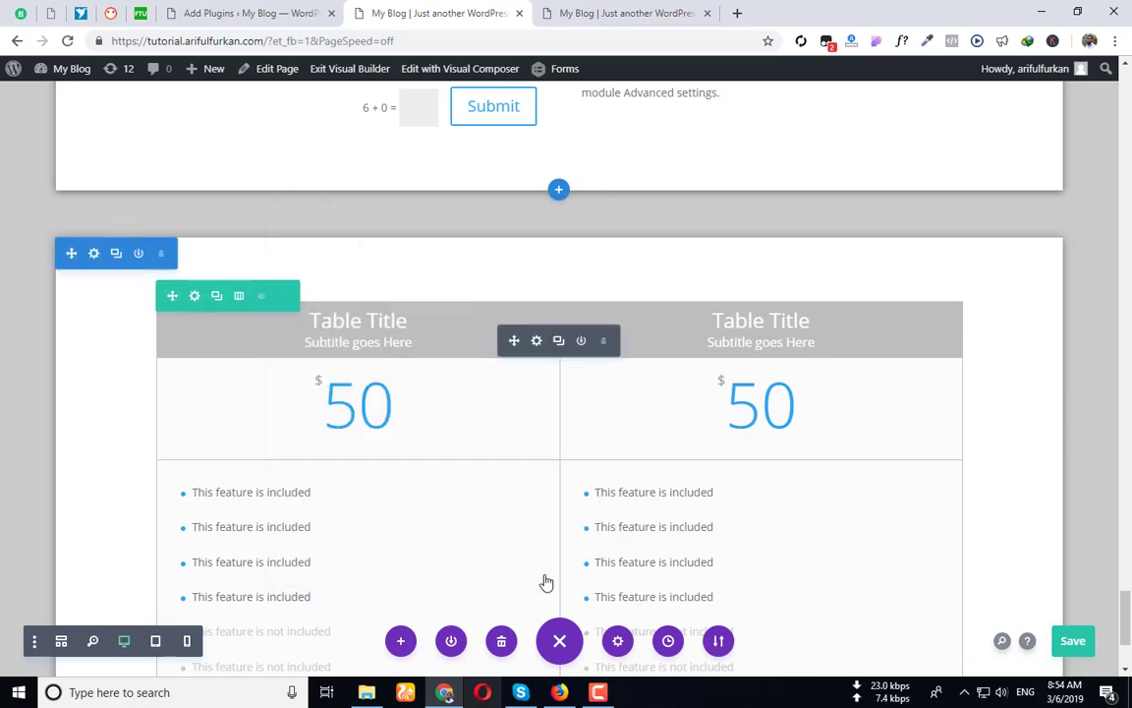
Set the link URL of the View Project button under Recent Work to #omg, and save the page
{"action": "scroll", "coordinate": [658, 389], "scroll_direction": "up", "scroll_amount": 5}
{"action": "scroll", "coordinate": [658, 388], "scroll_direction": "up", "scroll_amount": 15}
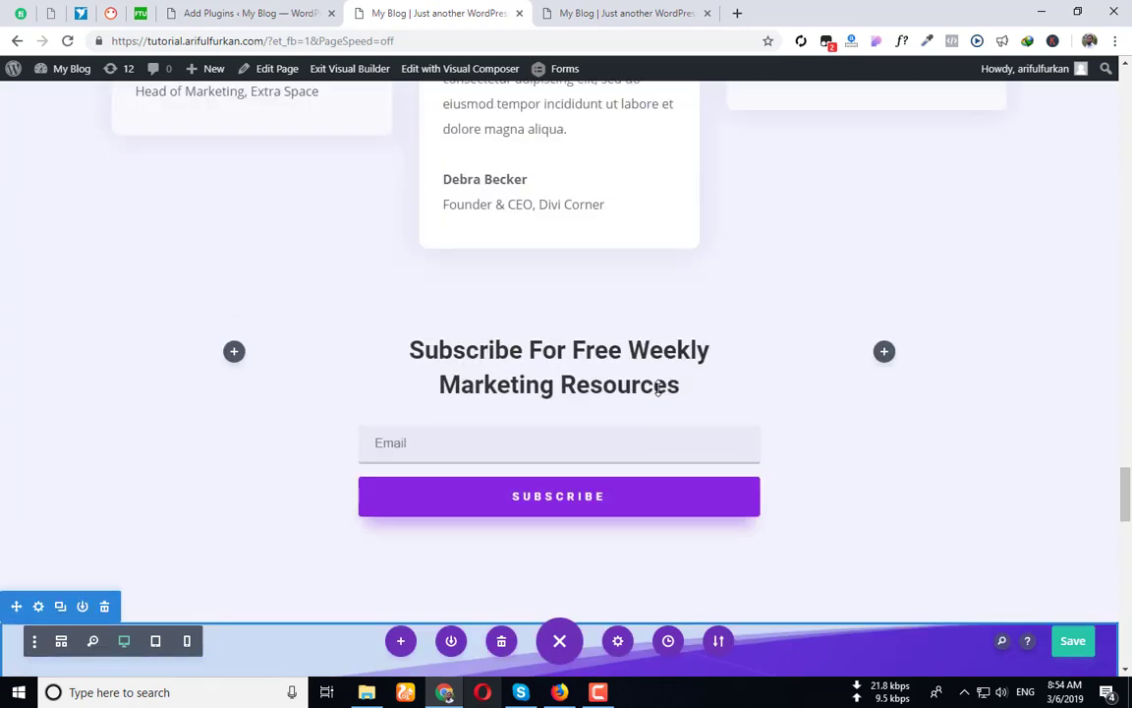
{"action": "scroll", "coordinate": [659, 388], "scroll_direction": "up", "scroll_amount": 10}
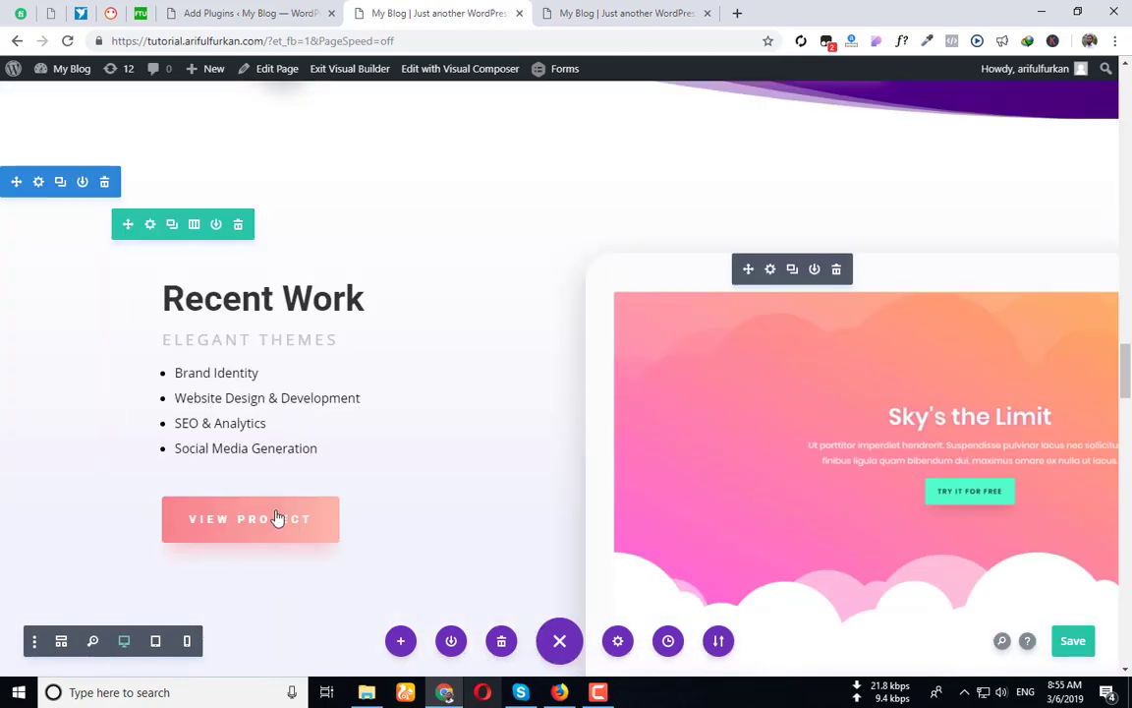
{"action": "left_click", "coordinate": [264, 505]}
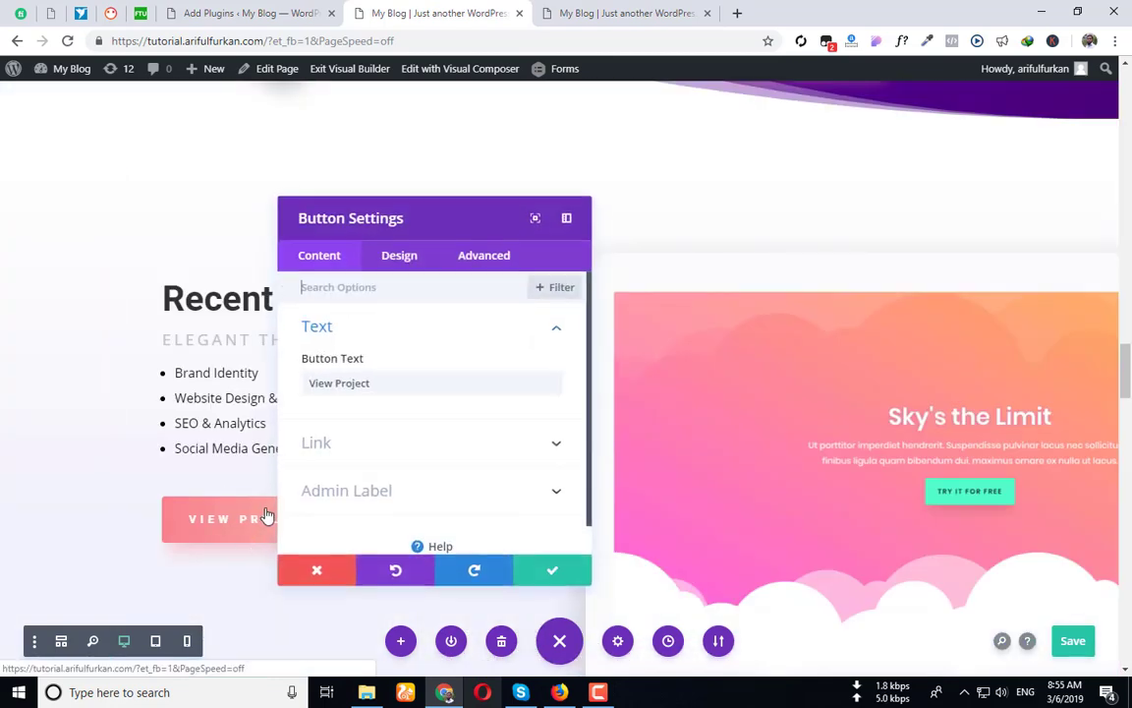
{"action": "left_click_drag", "start_coordinate": [413, 213], "coordinate": [627, 180]}
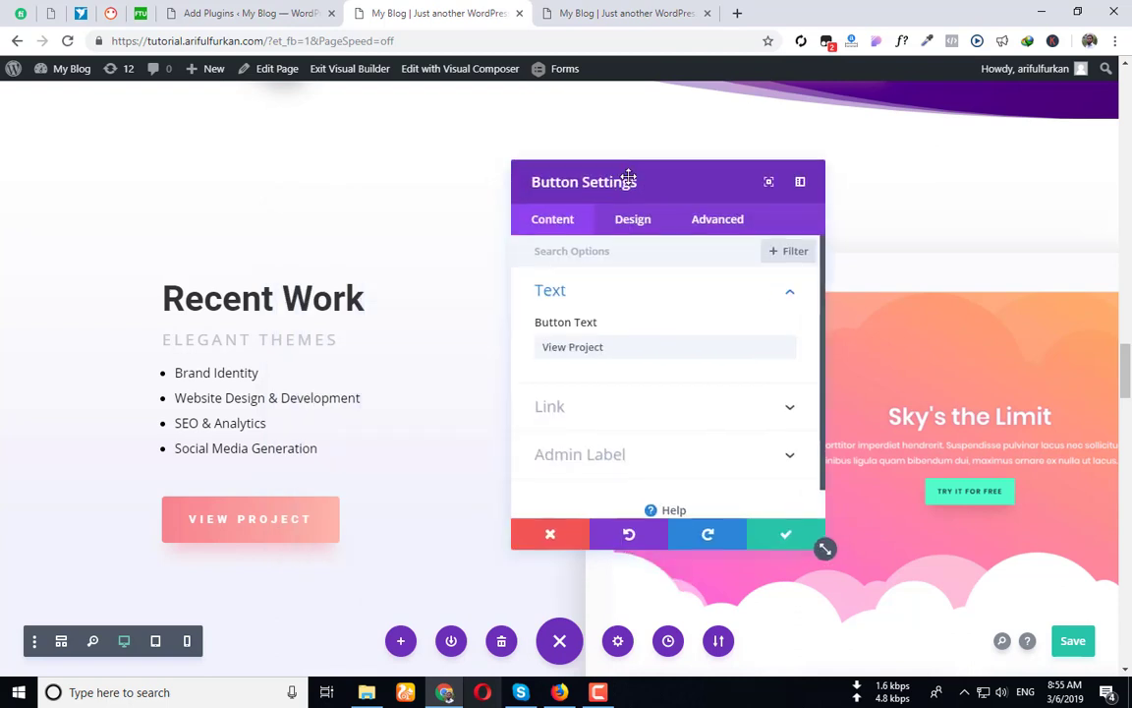
{"action": "left_click", "coordinate": [601, 413]}
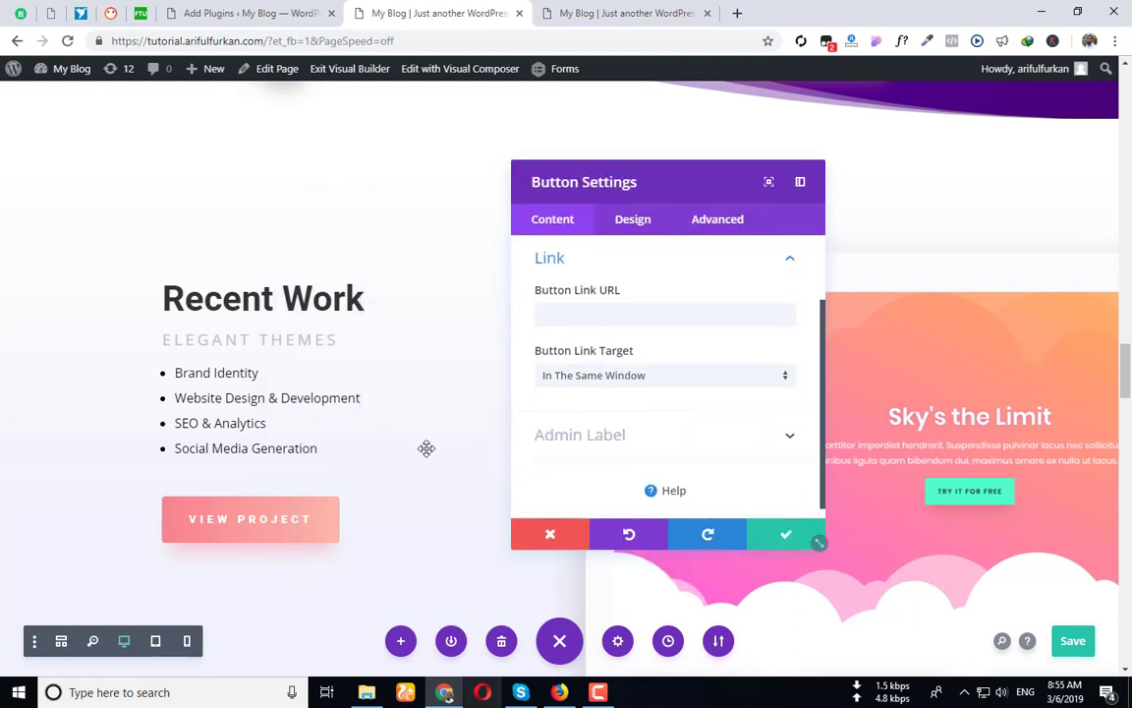
{"action": "left_click", "coordinate": [570, 309]}
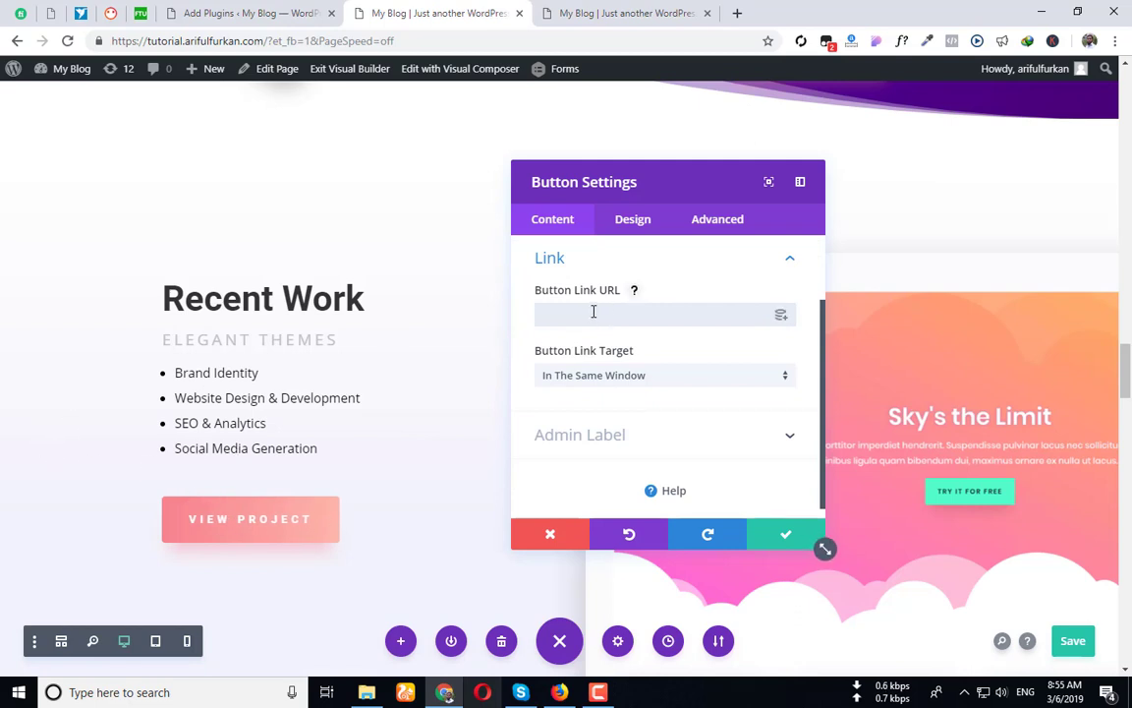
{"action": "type", "text": "#omg"}
{"action": "left_click", "coordinate": [781, 533]}
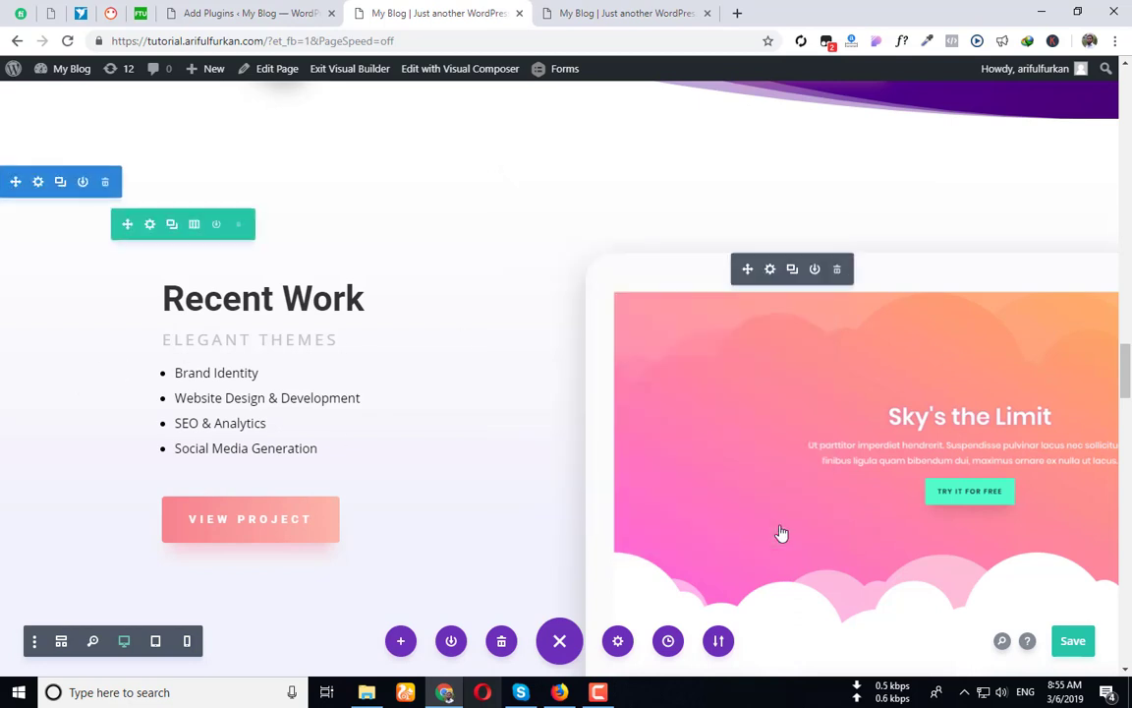
{"action": "left_click", "coordinate": [1073, 639]}
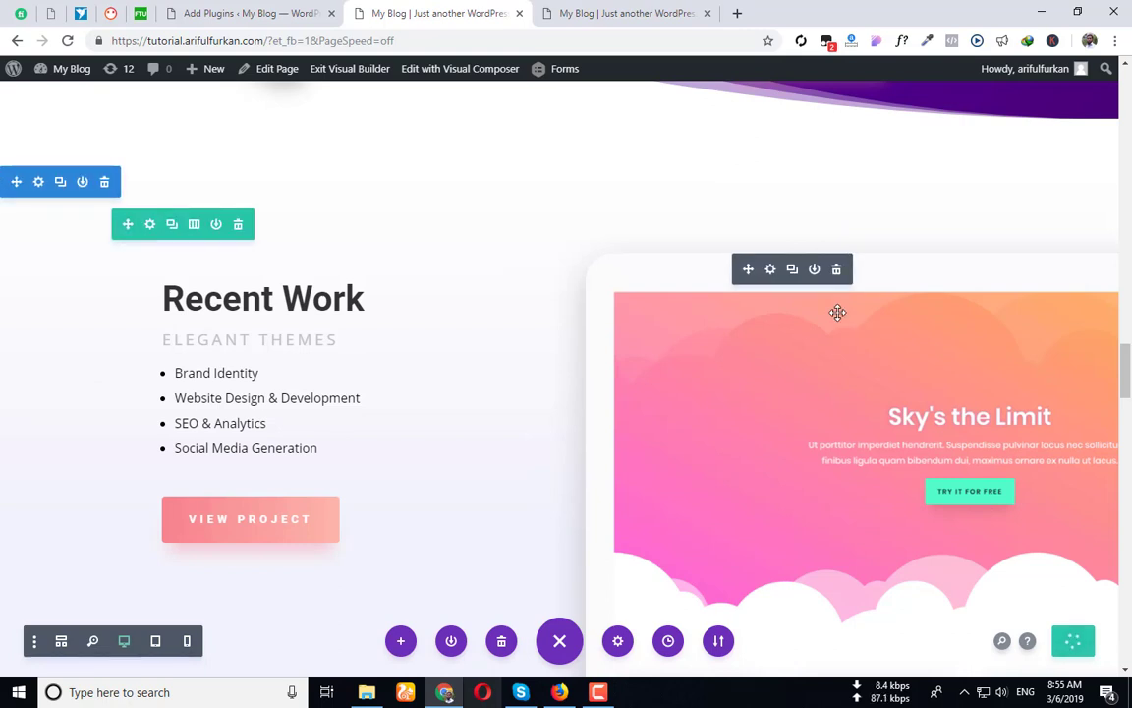
Reload the live page and test the popup of the Schedule A Call button, closing it again
{"action": "left_click", "coordinate": [629, 13]}
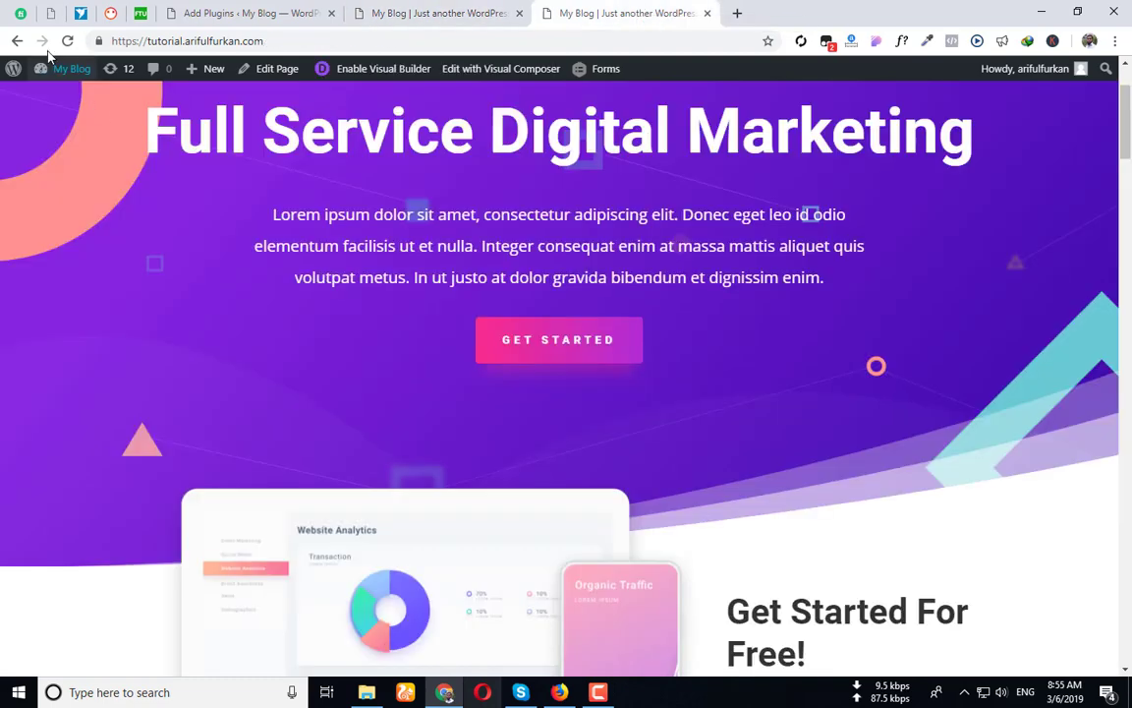
{"action": "left_click", "coordinate": [66, 41]}
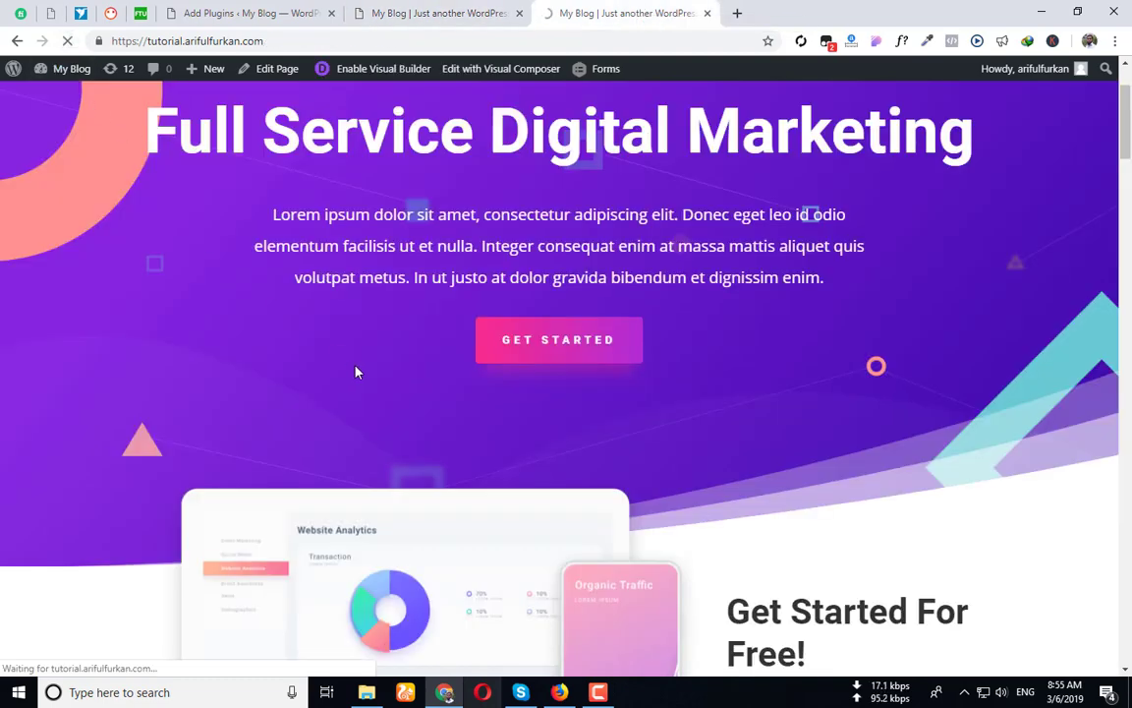
{"action": "scroll", "coordinate": [575, 474], "scroll_direction": "down", "scroll_amount": 3}
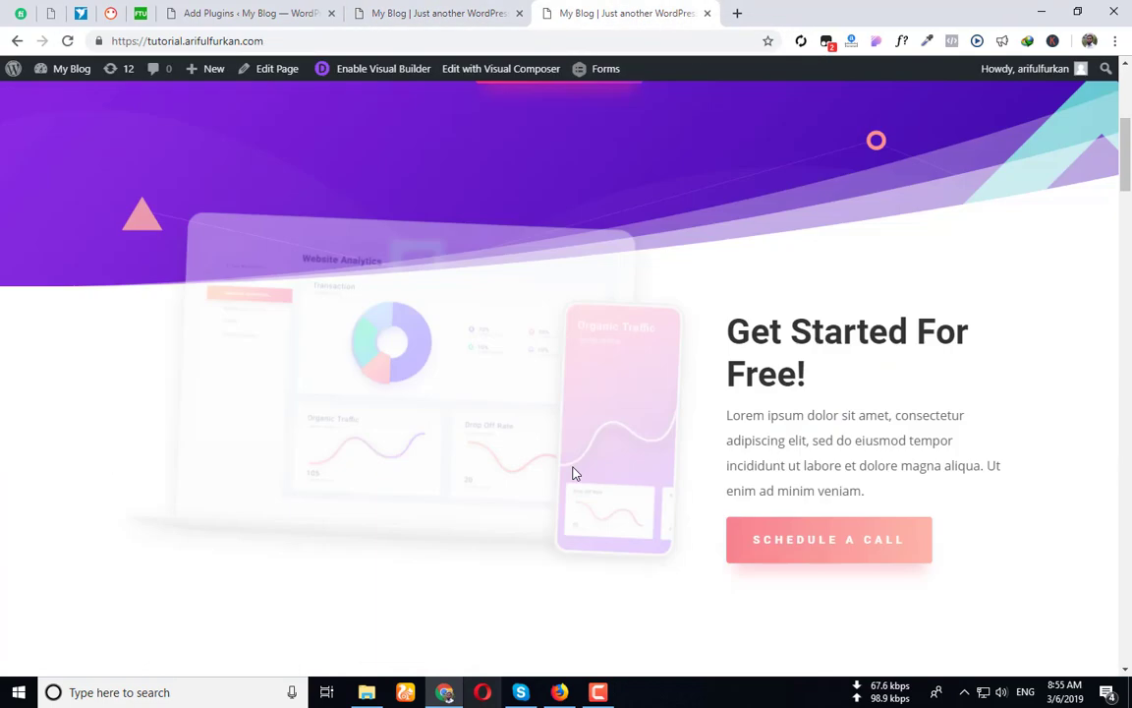
{"action": "scroll", "coordinate": [575, 473], "scroll_direction": "down", "scroll_amount": 3}
{"action": "left_click", "coordinate": [793, 278]}
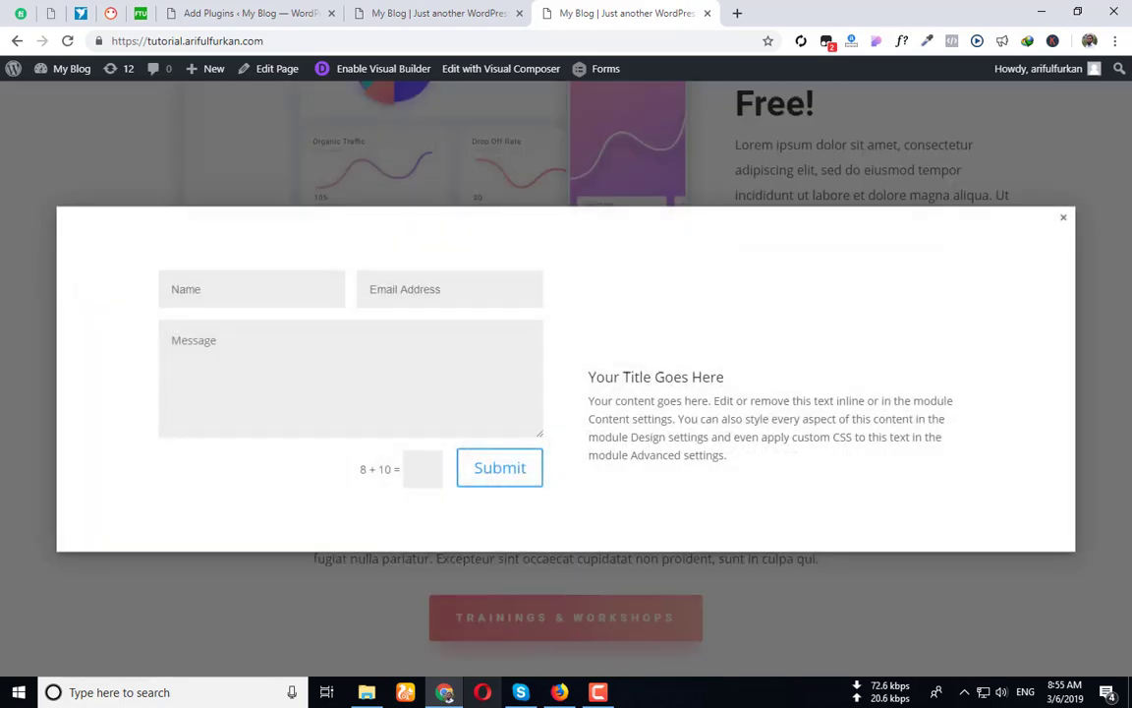
{"action": "left_click", "coordinate": [1062, 217]}
Test the popup of the View Project button on the live page and close it
{"action": "scroll", "coordinate": [187, 462], "scroll_direction": "down", "scroll_amount": 5}
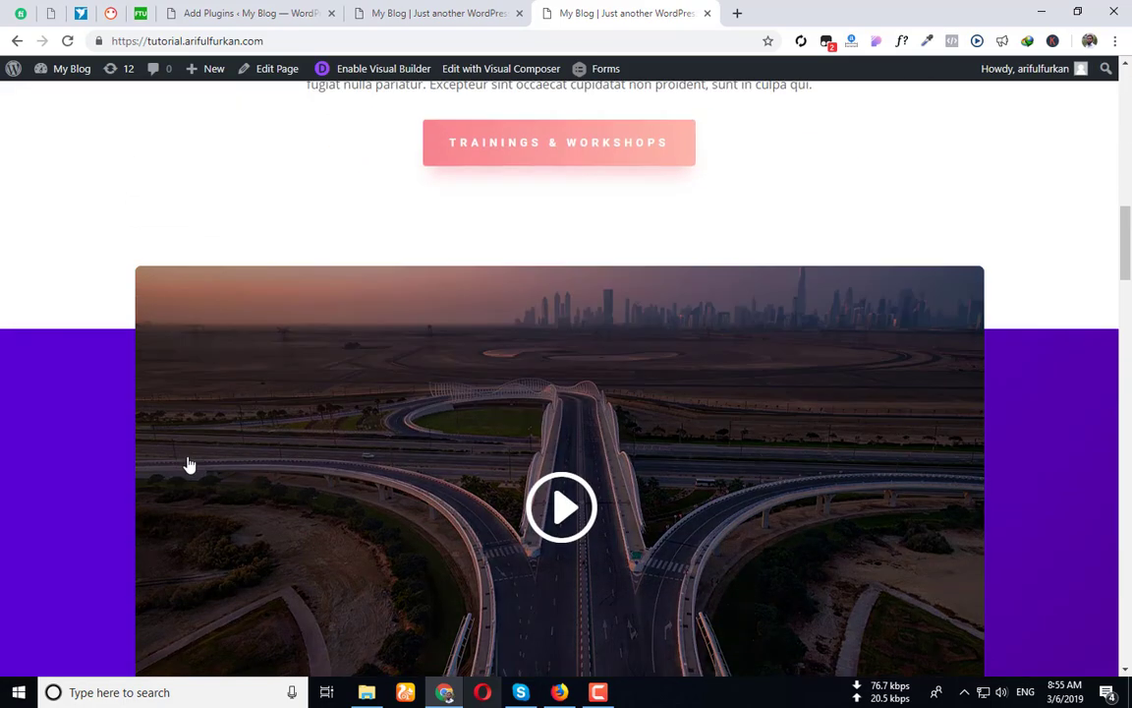
{"action": "scroll", "coordinate": [190, 465], "scroll_direction": "down", "scroll_amount": 15}
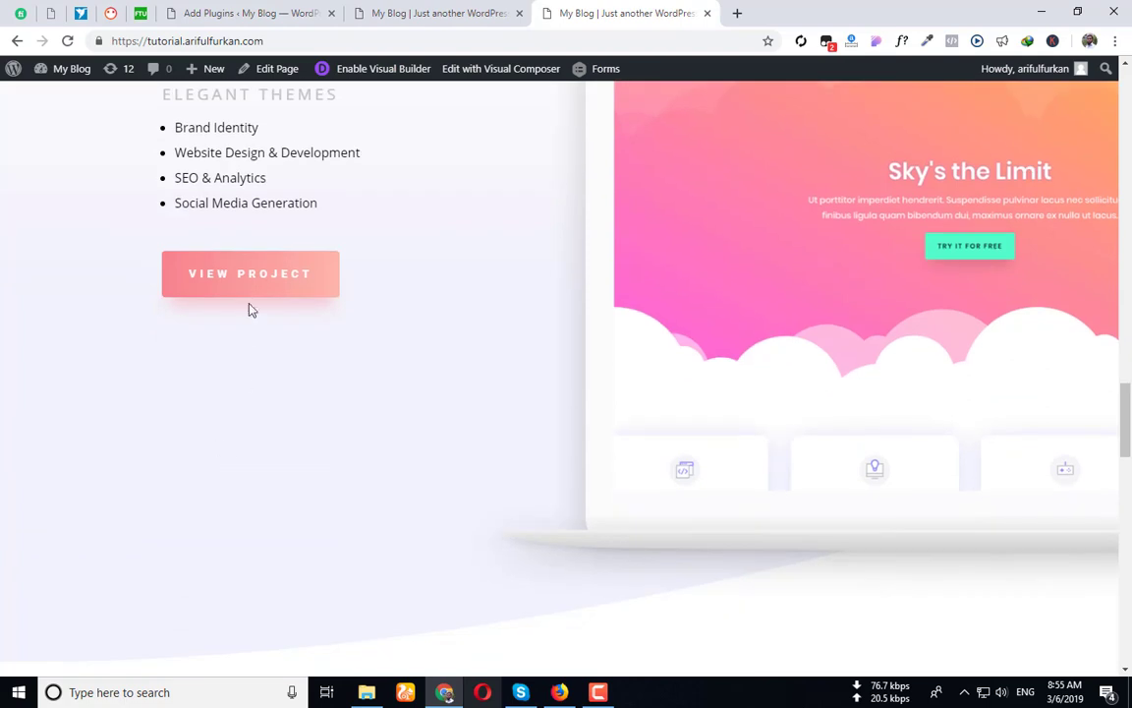
{"action": "left_click", "coordinate": [257, 278]}
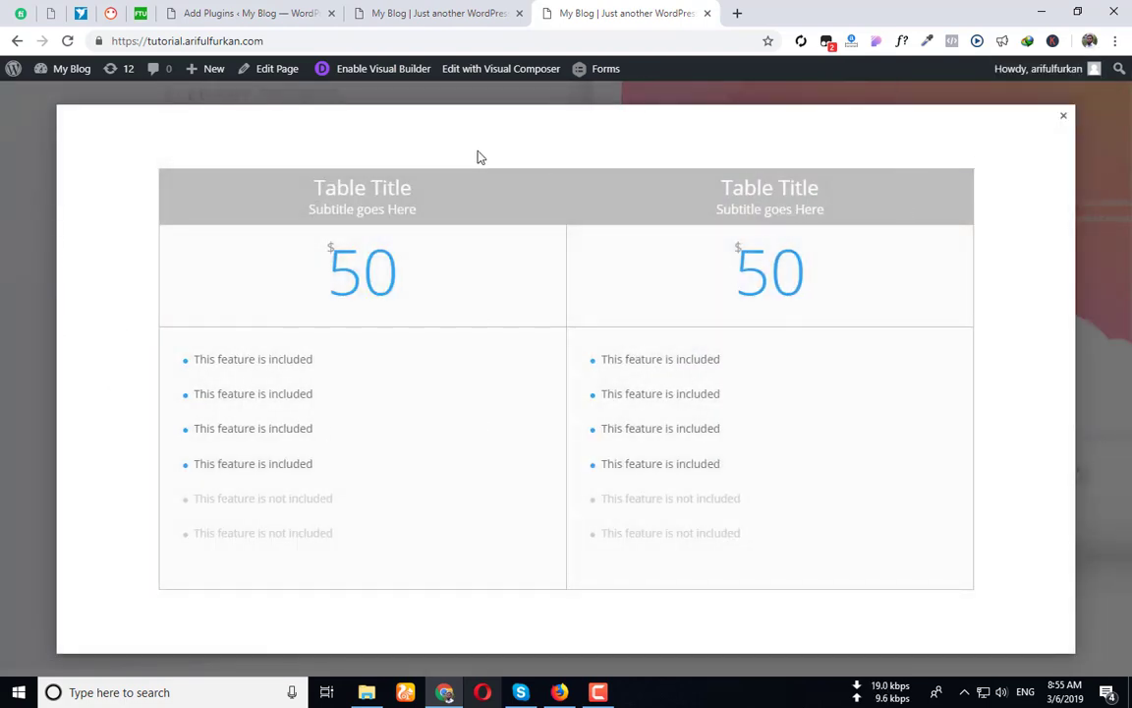
{"action": "left_click", "coordinate": [1065, 117]}
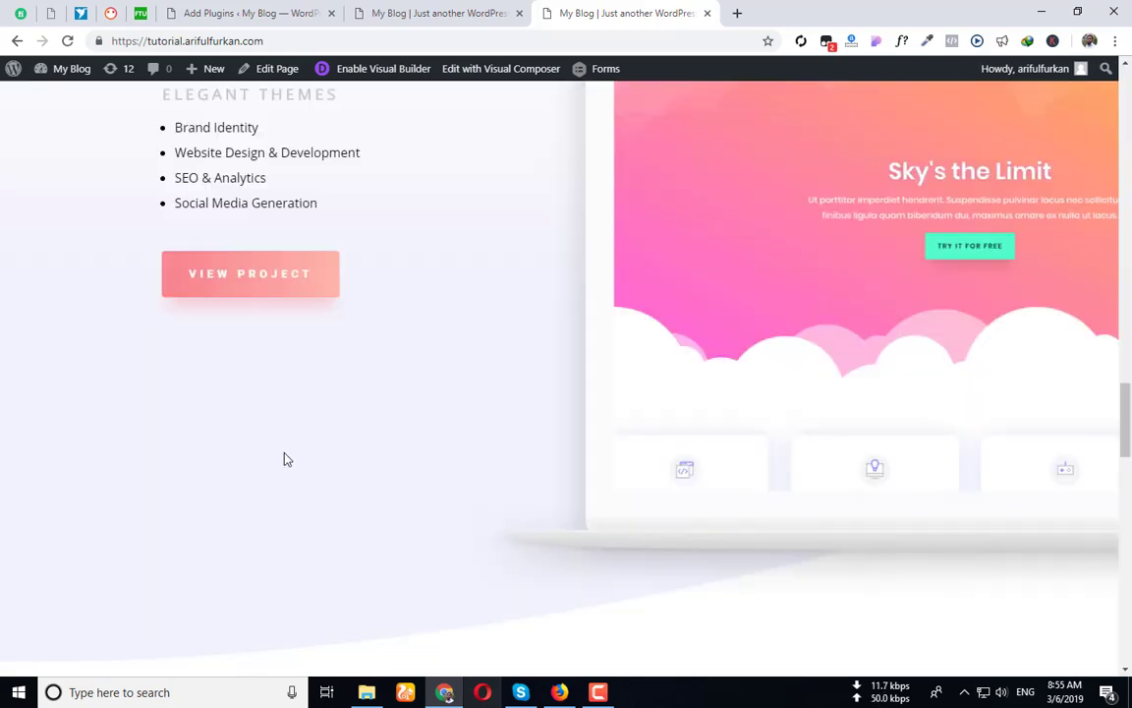
Check the Setup A Free Meeting button's link and look over the other buttons on the live page
{"action": "scroll", "coordinate": [283, 456], "scroll_direction": "down", "scroll_amount": 9}
{"action": "scroll", "coordinate": [373, 518], "scroll_direction": "down", "scroll_amount": 10}
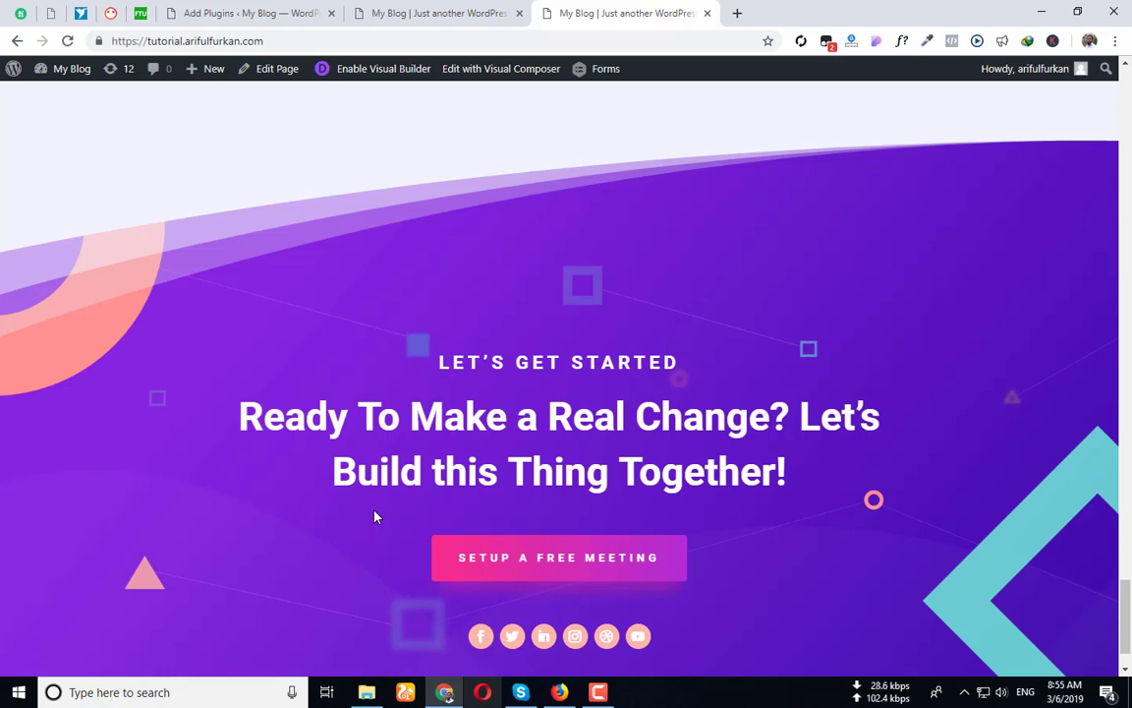
{"action": "scroll", "coordinate": [374, 516], "scroll_direction": "down", "scroll_amount": 1}
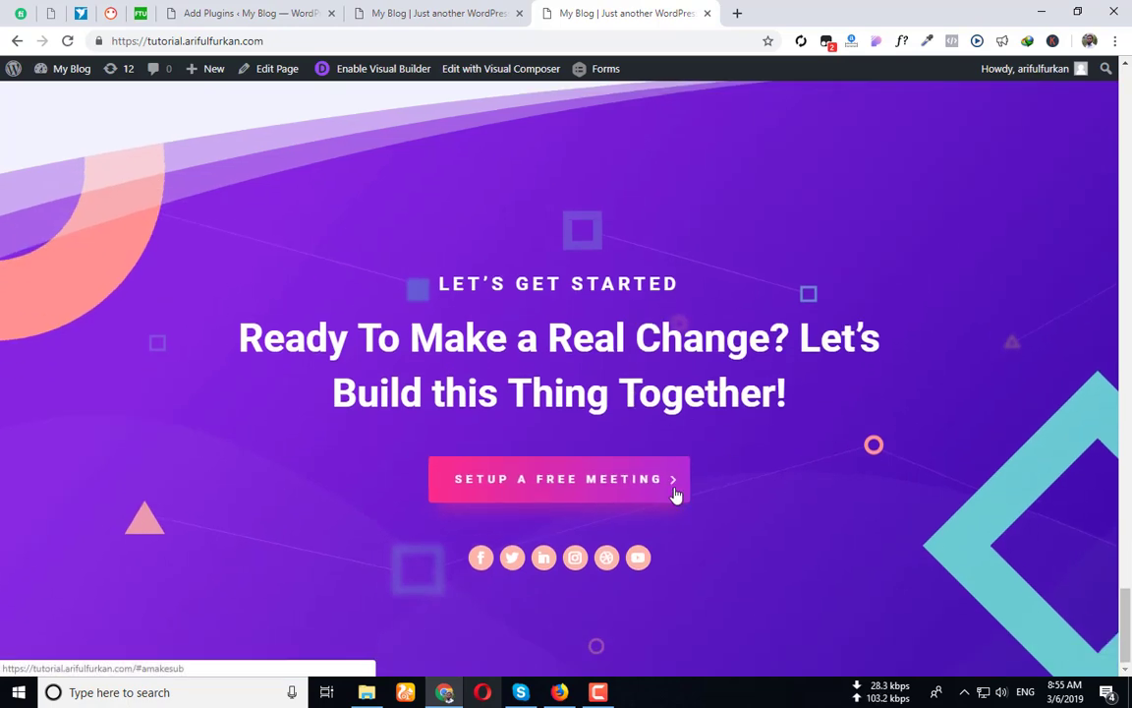
{"action": "scroll", "coordinate": [649, 396], "scroll_direction": "up", "scroll_amount": 8}
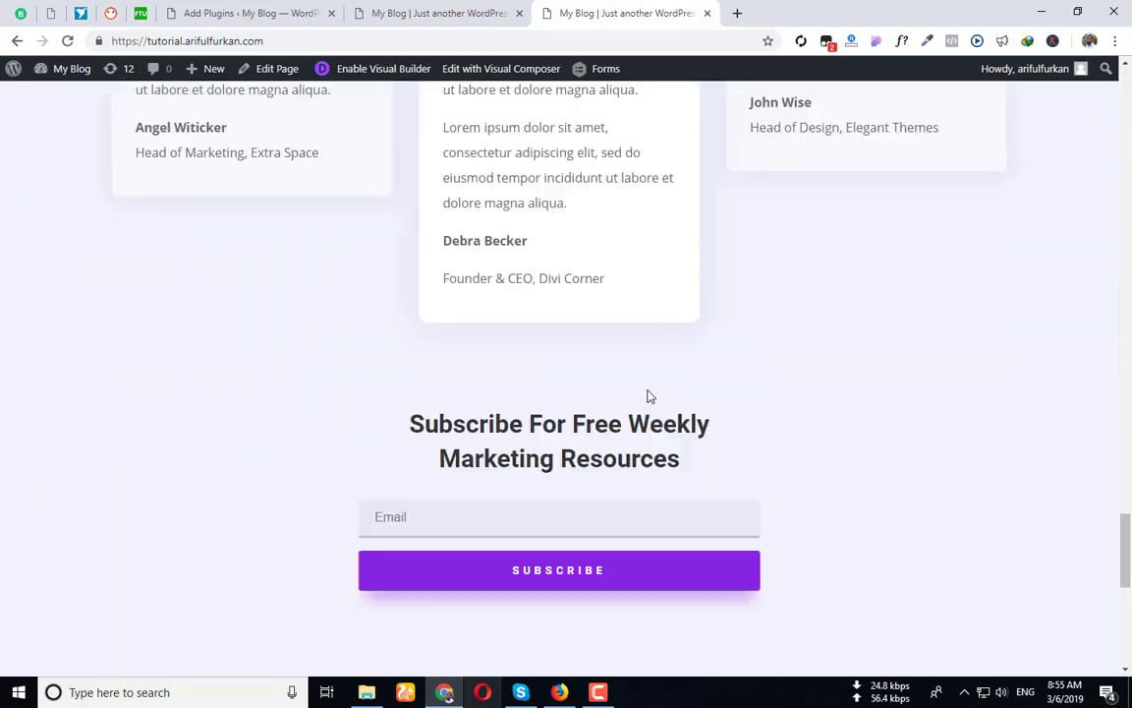
{"action": "scroll", "coordinate": [649, 396], "scroll_direction": "up", "scroll_amount": 15}
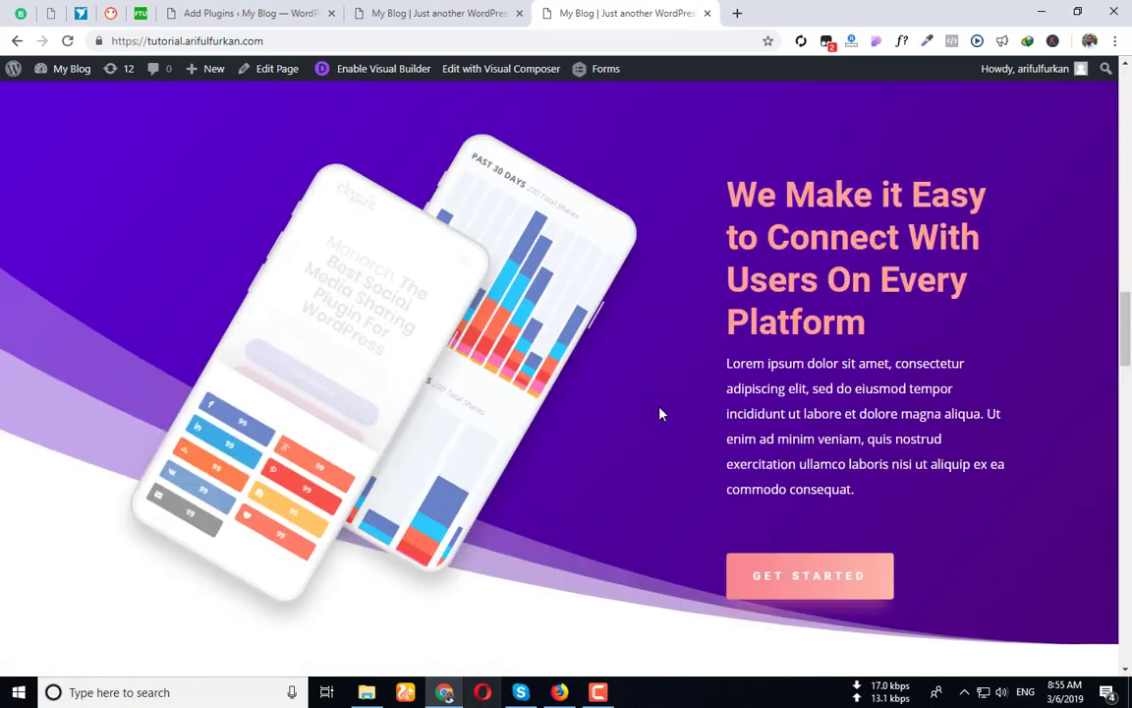
{"action": "scroll", "coordinate": [660, 413], "scroll_direction": "up", "scroll_amount": 12}
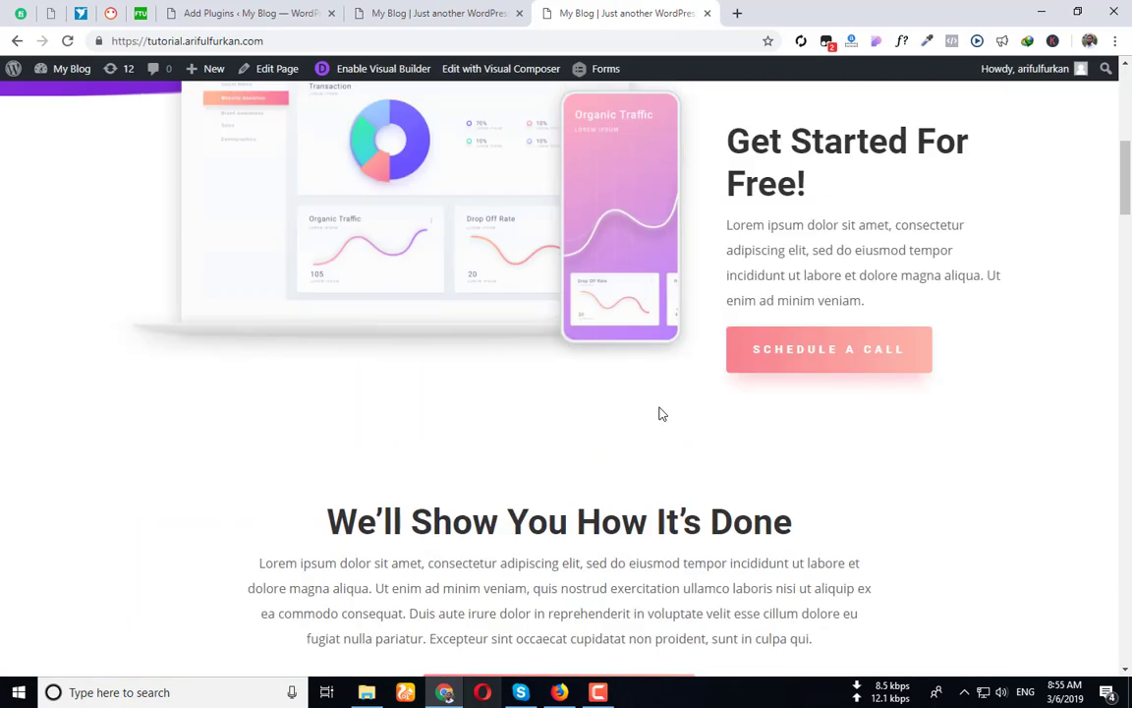